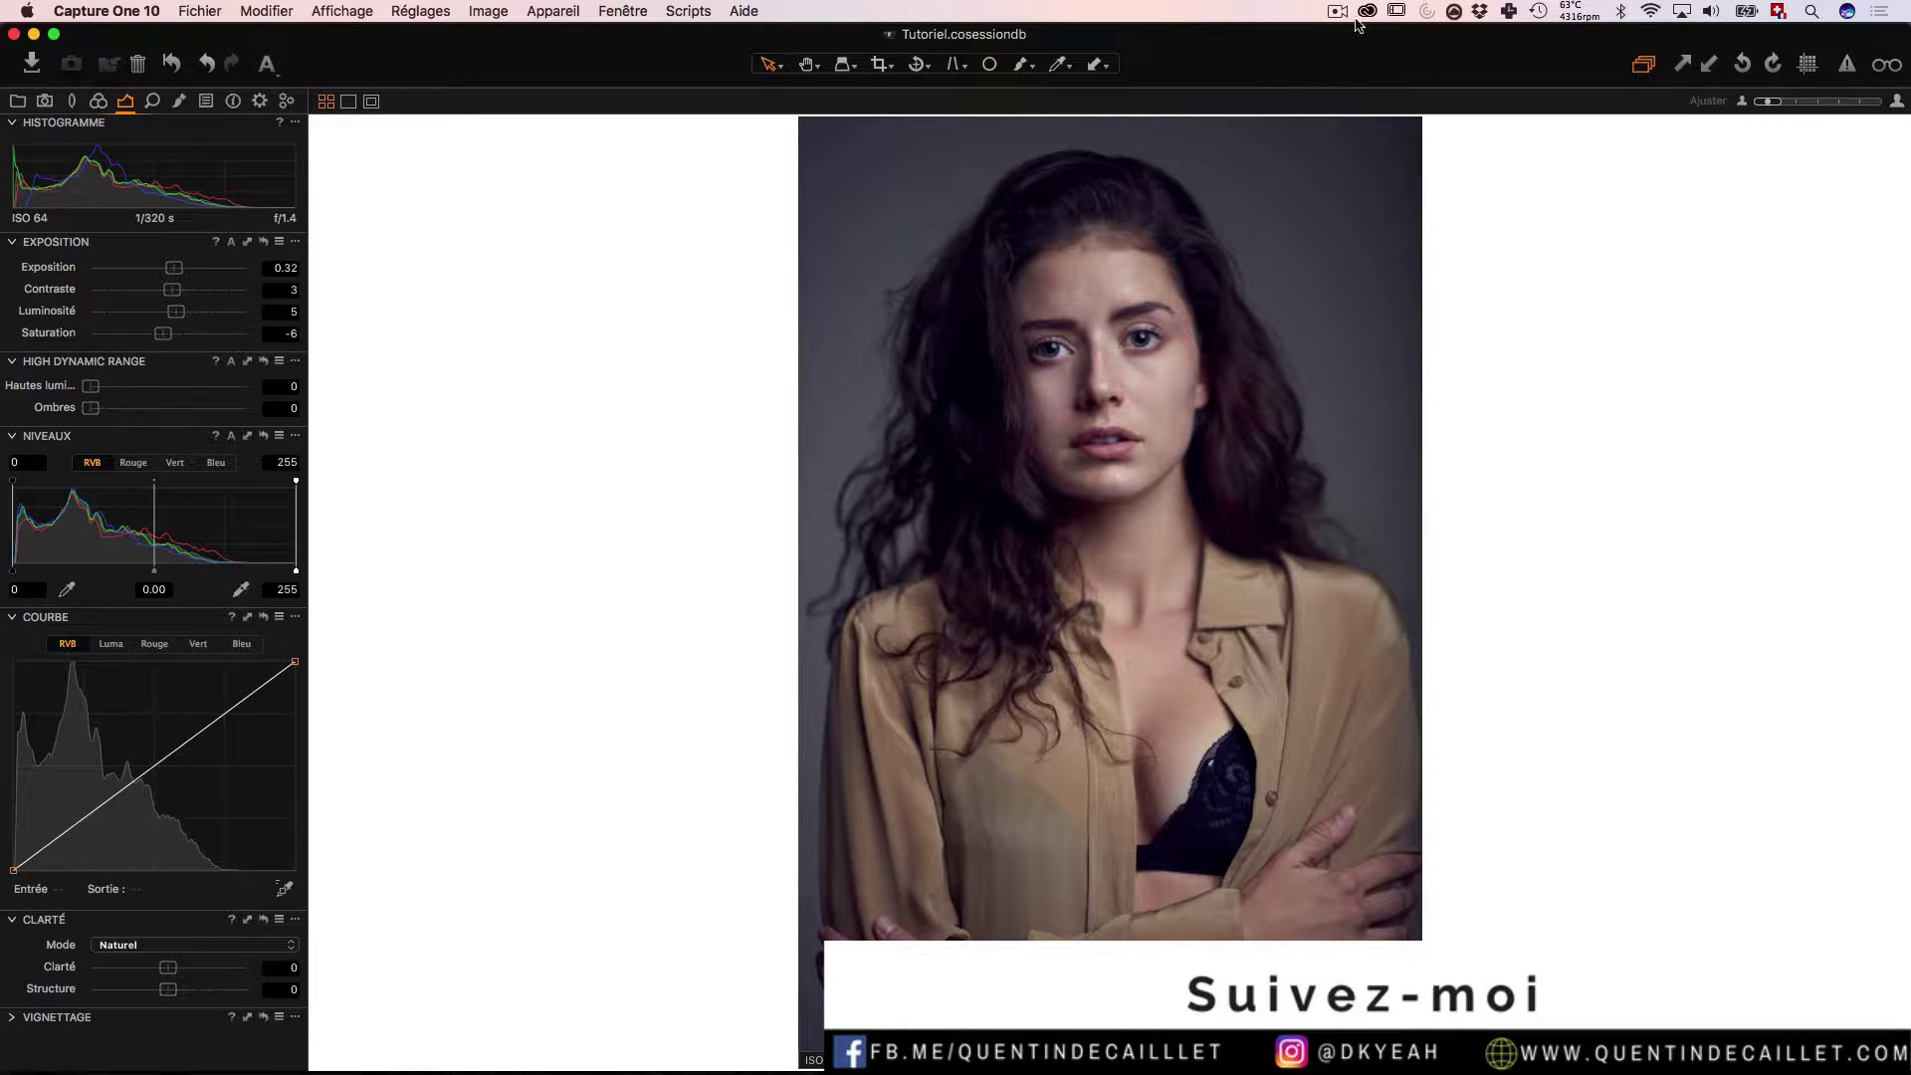
Step: Detach the Curve tool into a floating window and hide the side tool panel
mouse_move(119, 620)
left_mouse_down()
mouse_move(444, 497)
mouse_move(557, 328)
left_mouse_up()
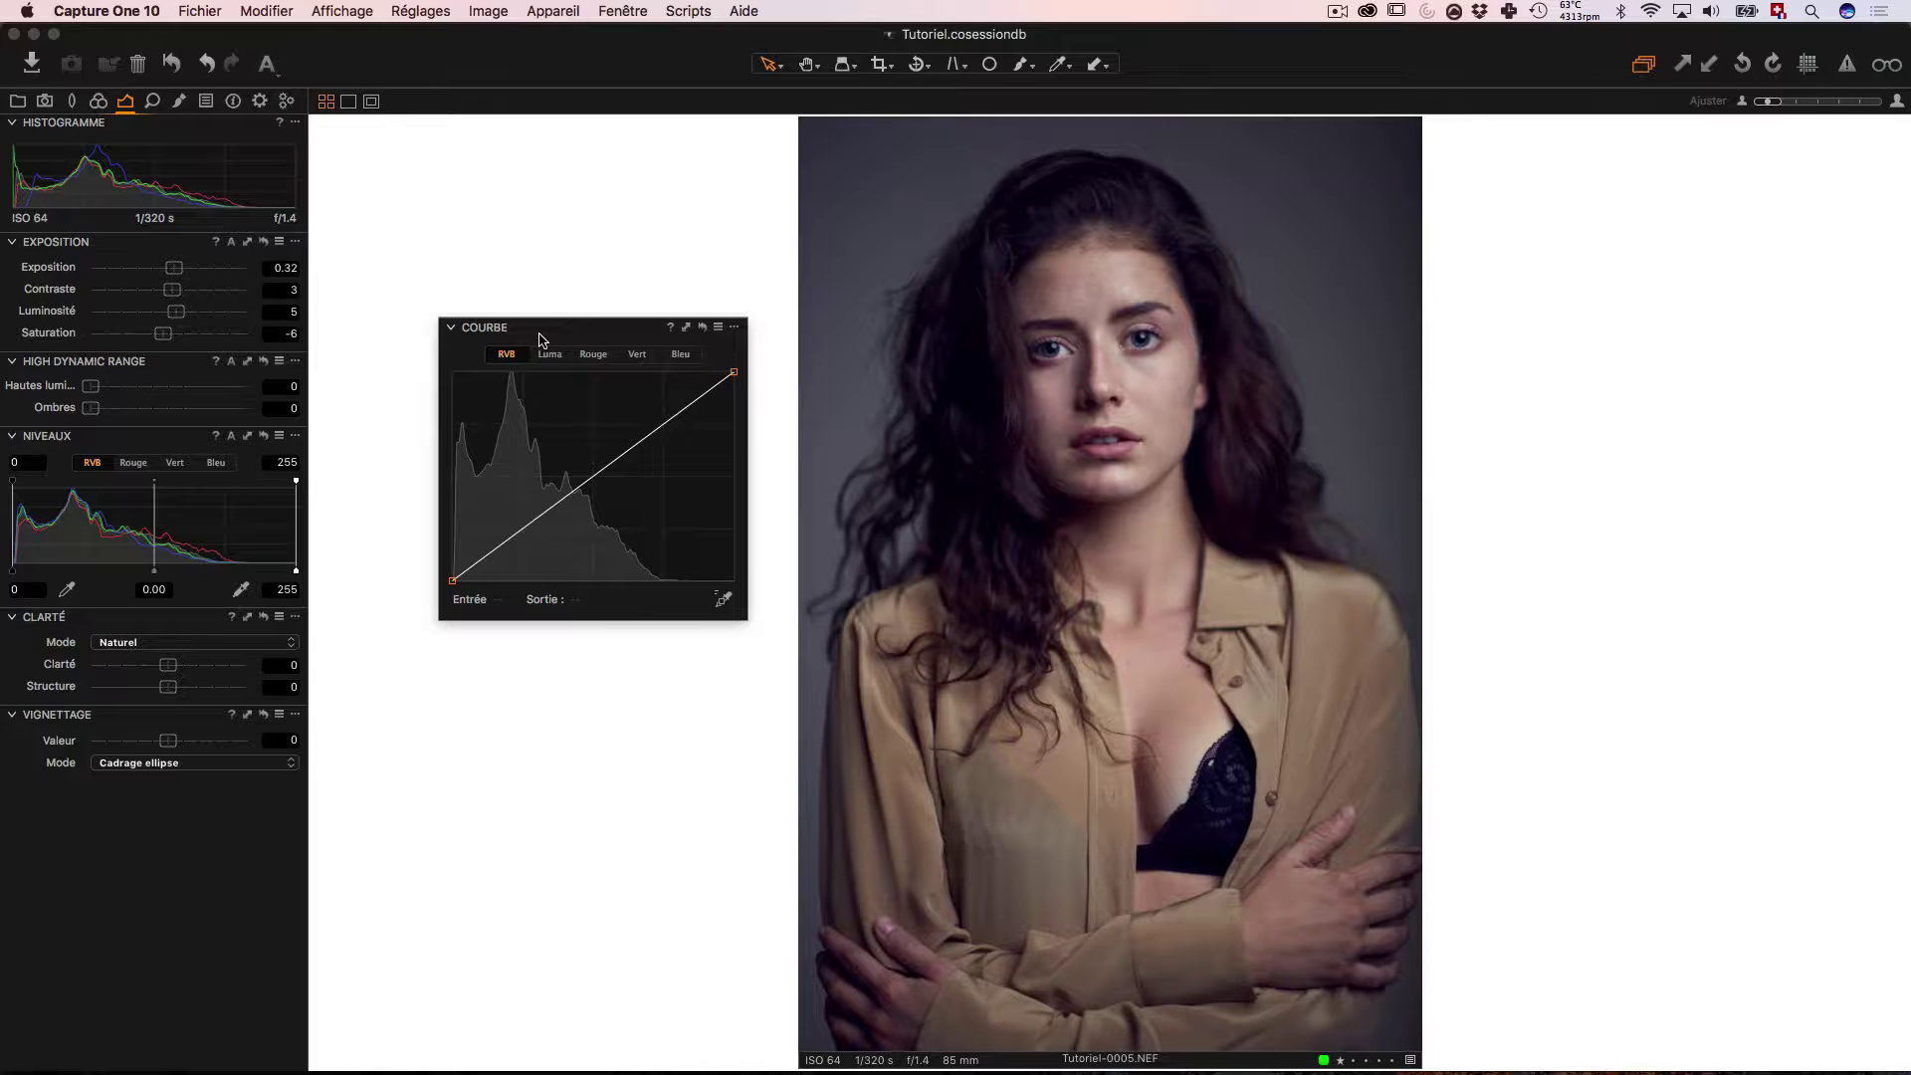
key("super+t")
left_click_drag(542, 340, 325, 228)
Step: Resize and reposition the floating Curve window so the portrait stays visible
left_click_drag(523, 510, 668, 636)
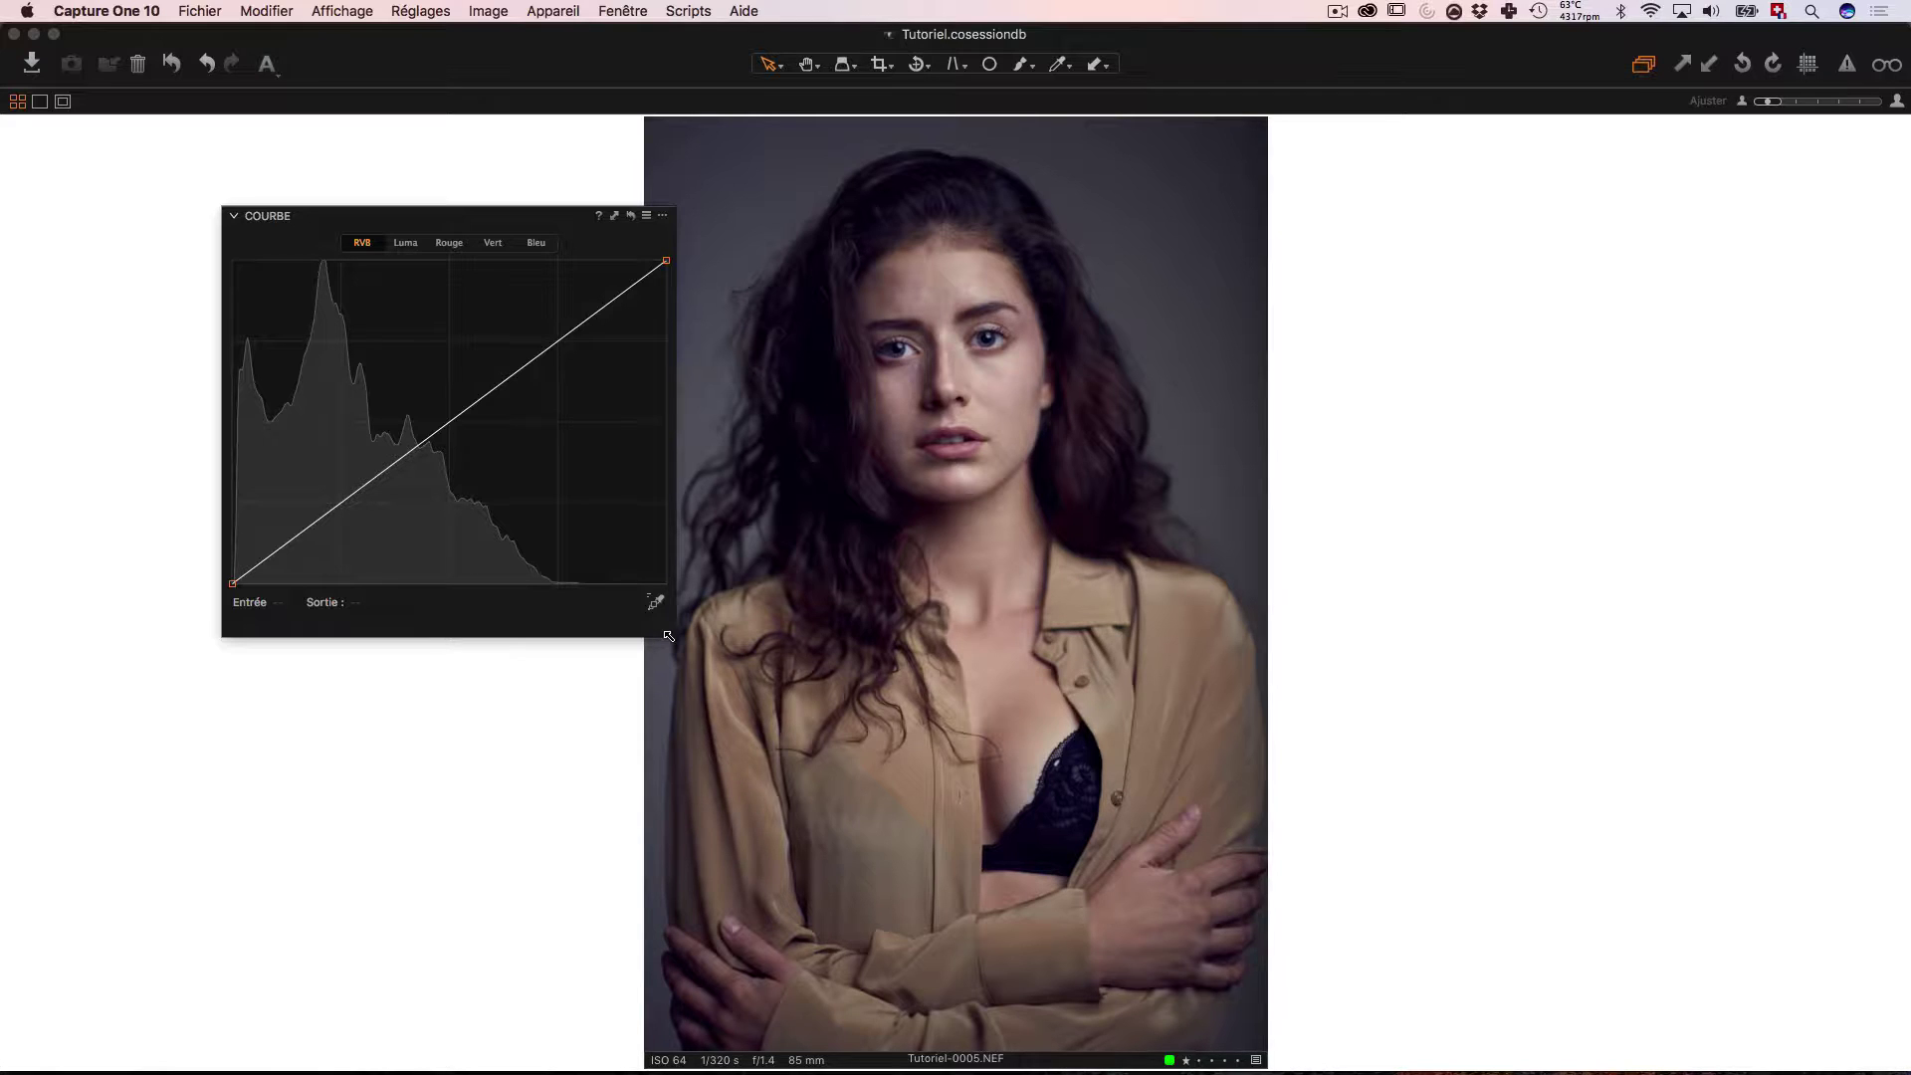
mouse_move(668, 636)
left_mouse_down()
mouse_move(1864, 1070)
mouse_move(1637, 1065)
left_mouse_up()
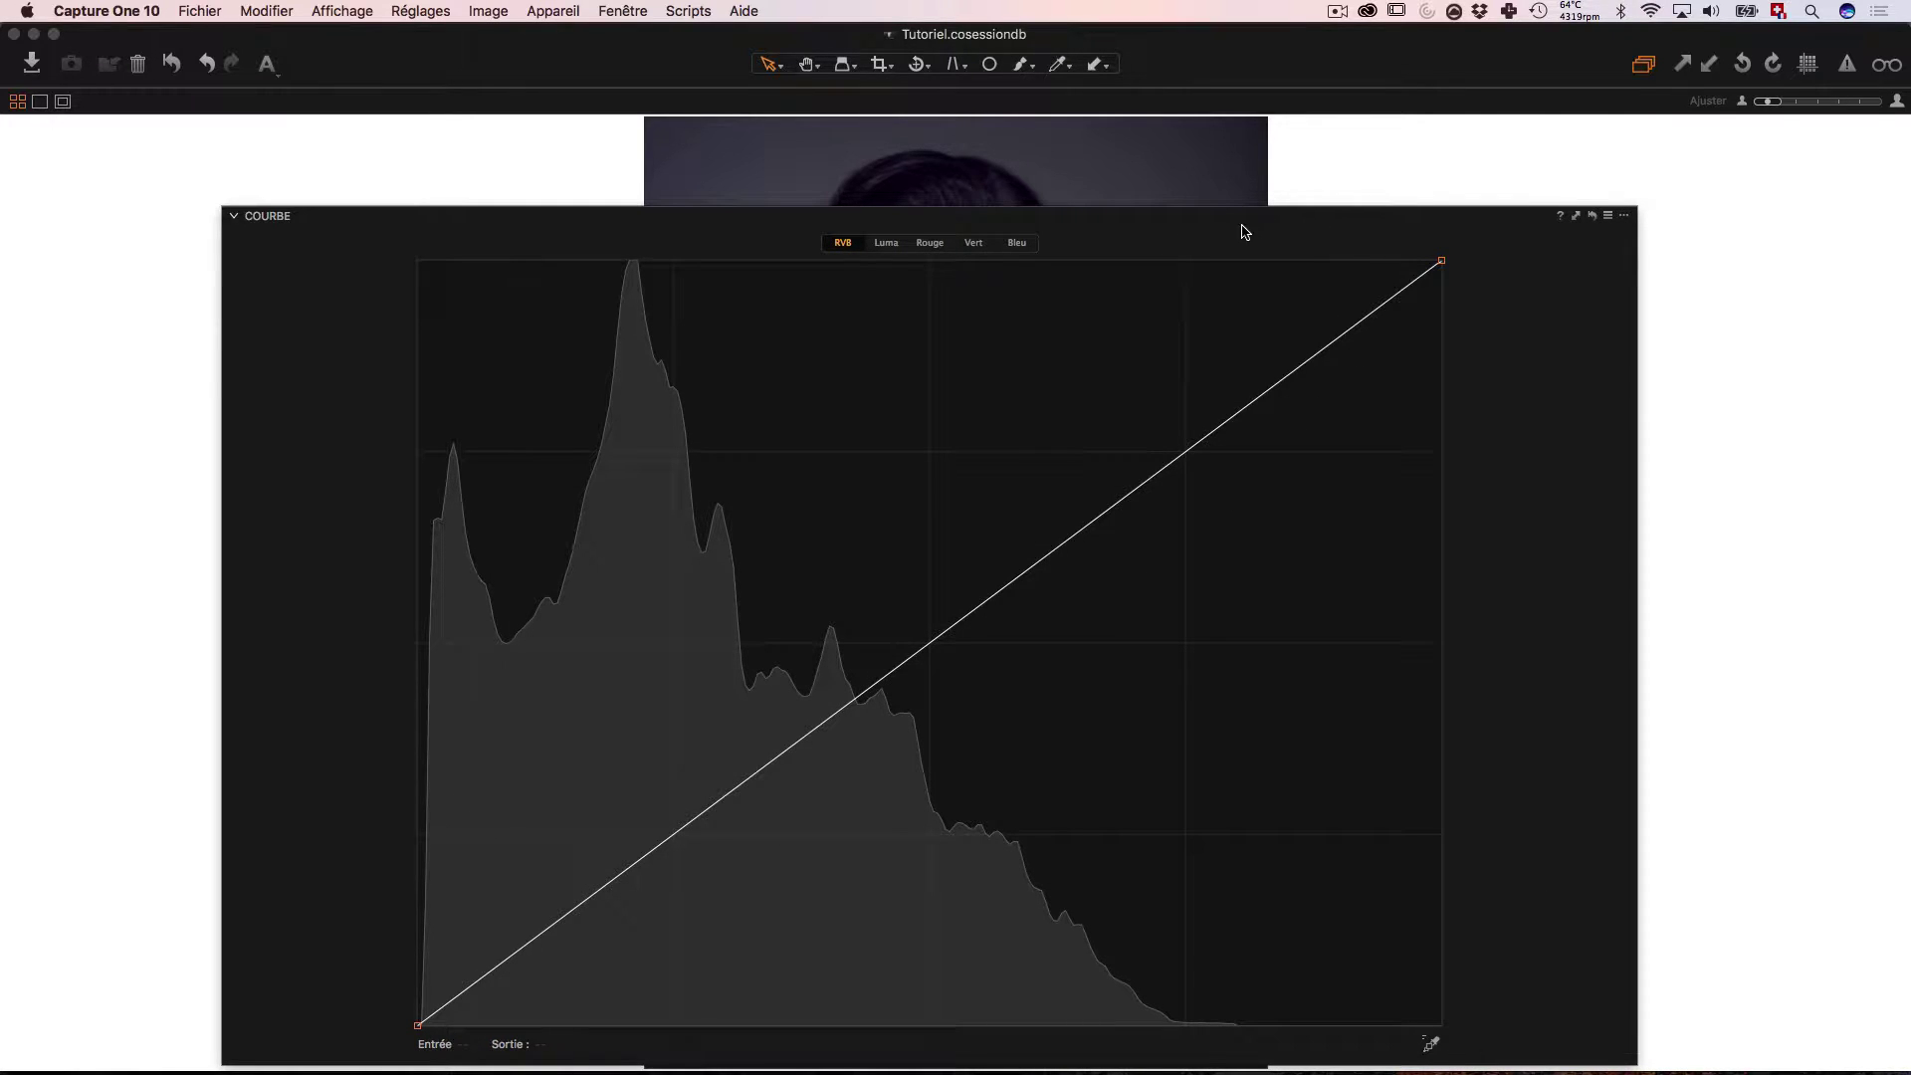
mouse_move(1644, 1060)
left_mouse_down()
mouse_move(1322, 946)
mouse_move(823, 857)
mouse_move(759, 908)
left_mouse_up()
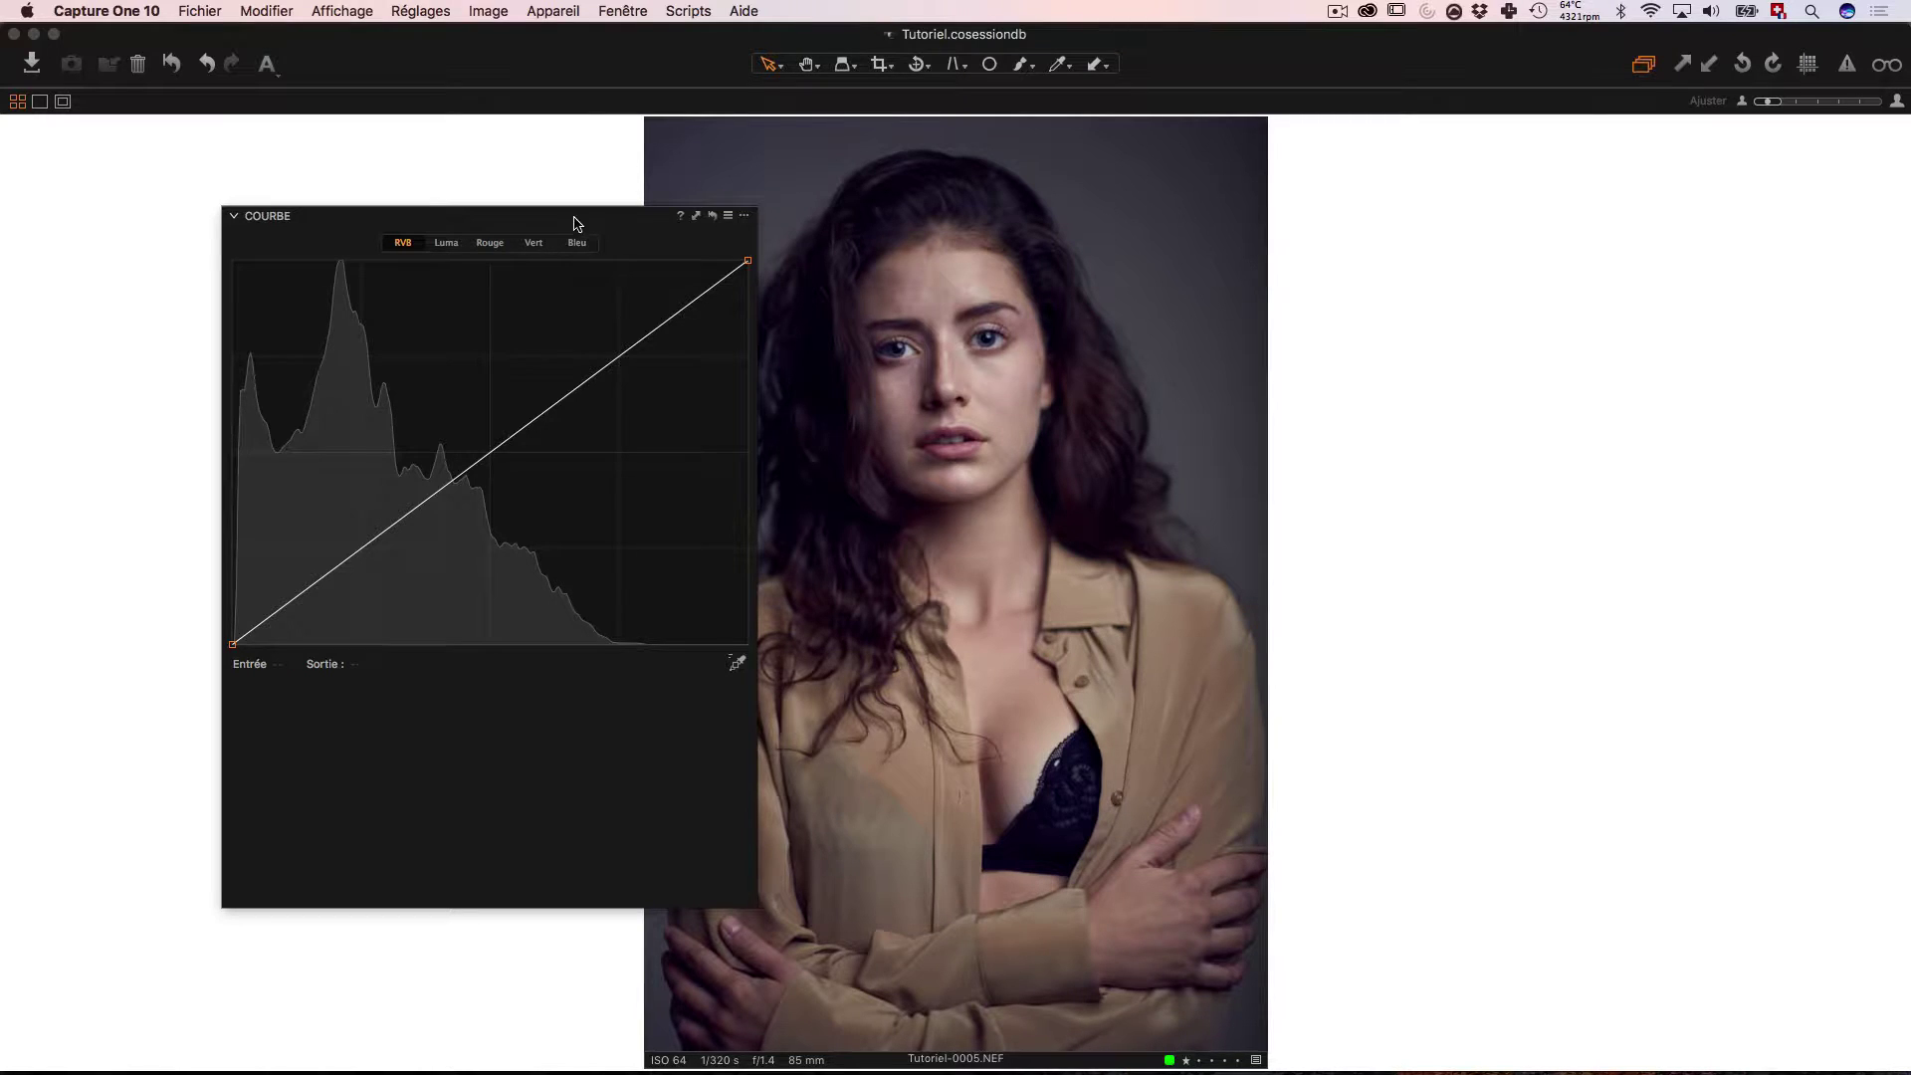
left_click_drag(574, 220, 423, 175)
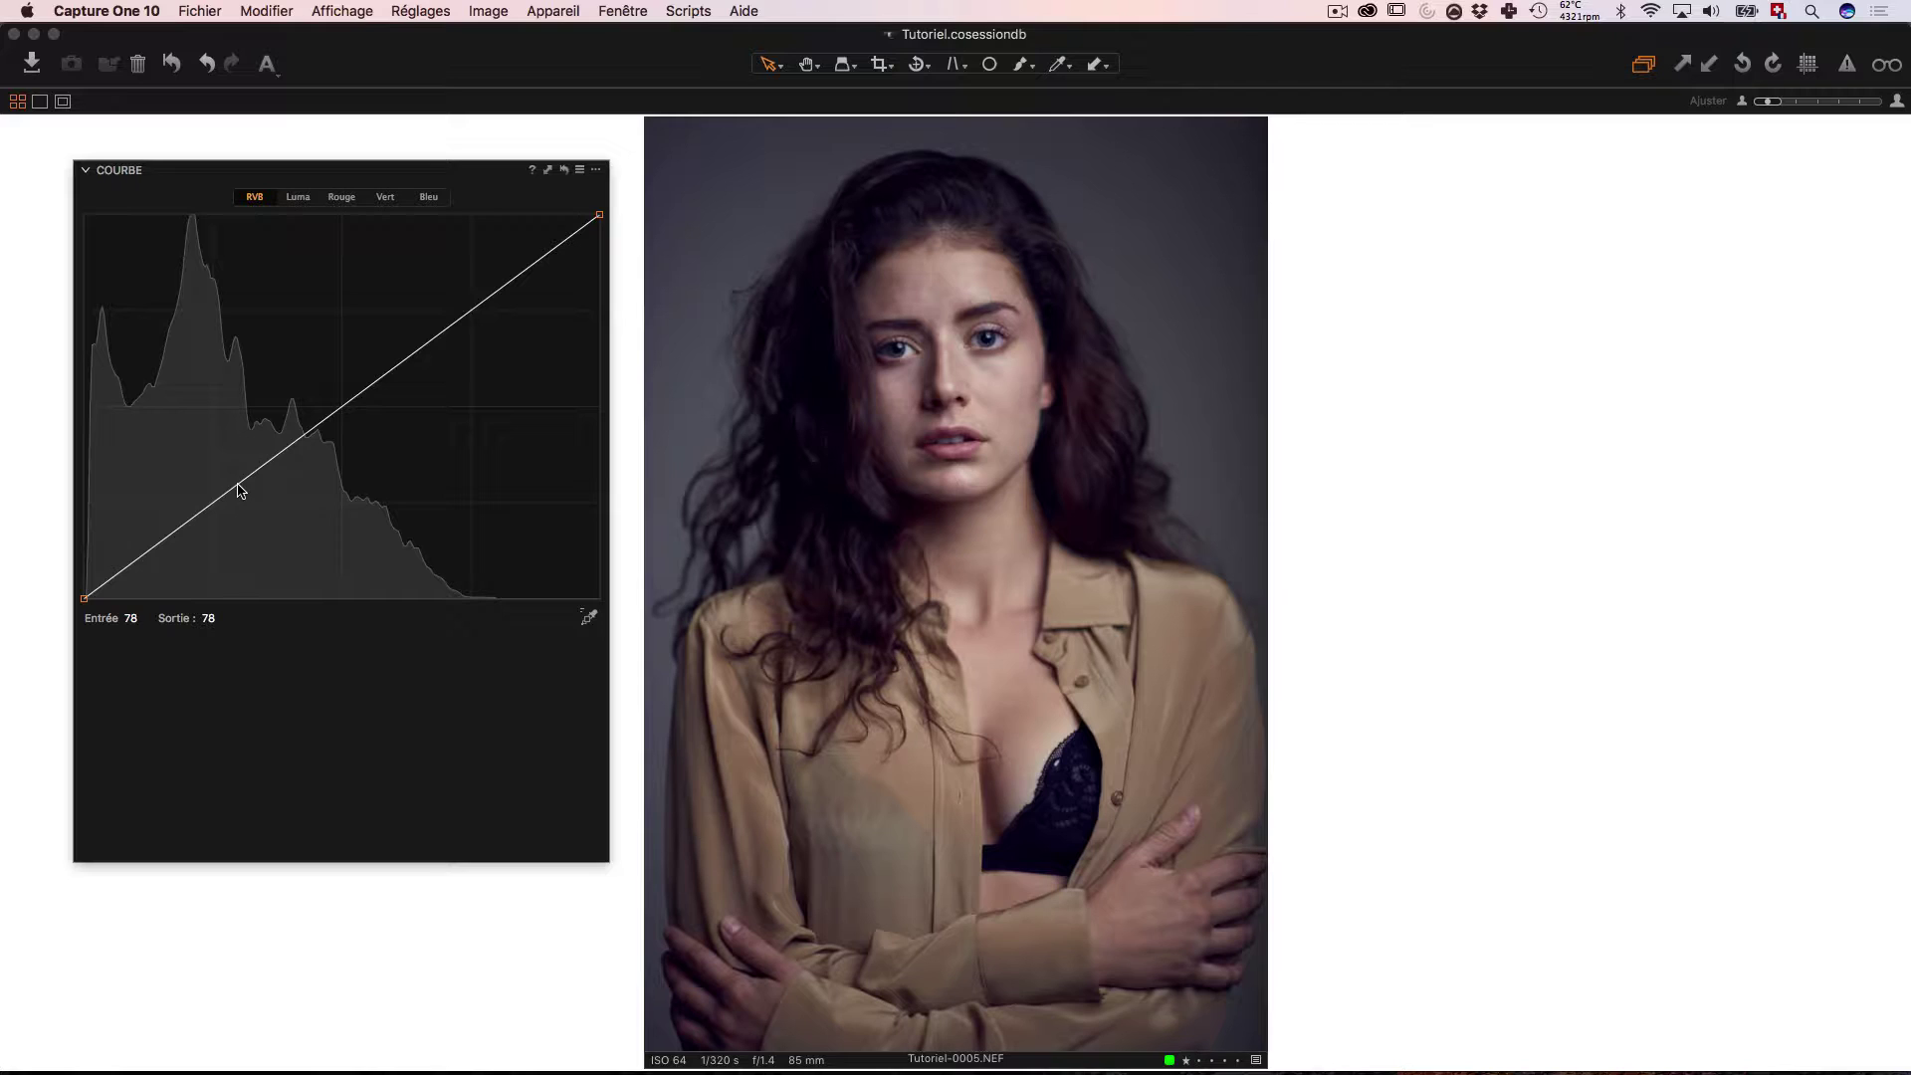
Step: Preview a redder, then magenta tint by bending the red and green curves, resetting each
left_click(349, 199)
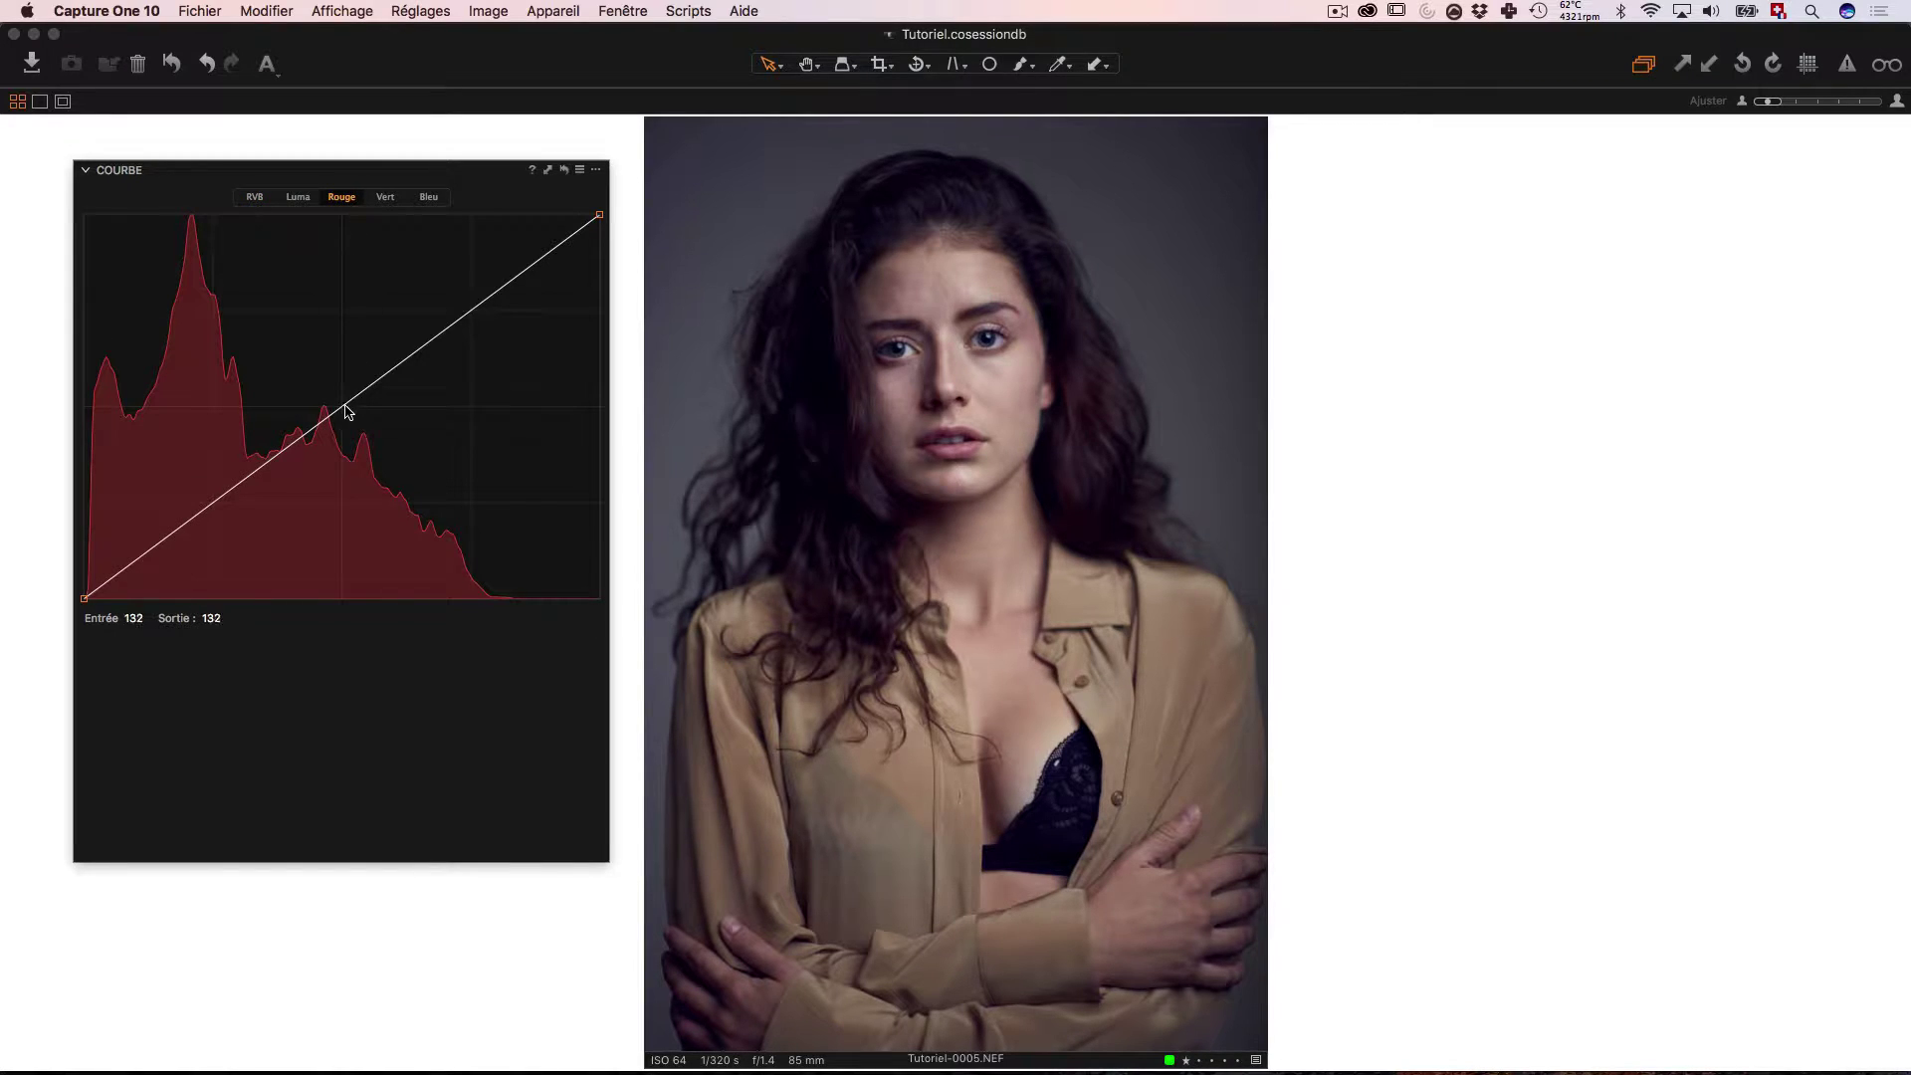
mouse_move(345, 408)
left_mouse_down()
mouse_move(319, 372)
mouse_move(361, 453)
mouse_move(418, 319)
left_mouse_up()
left_click(385, 197)
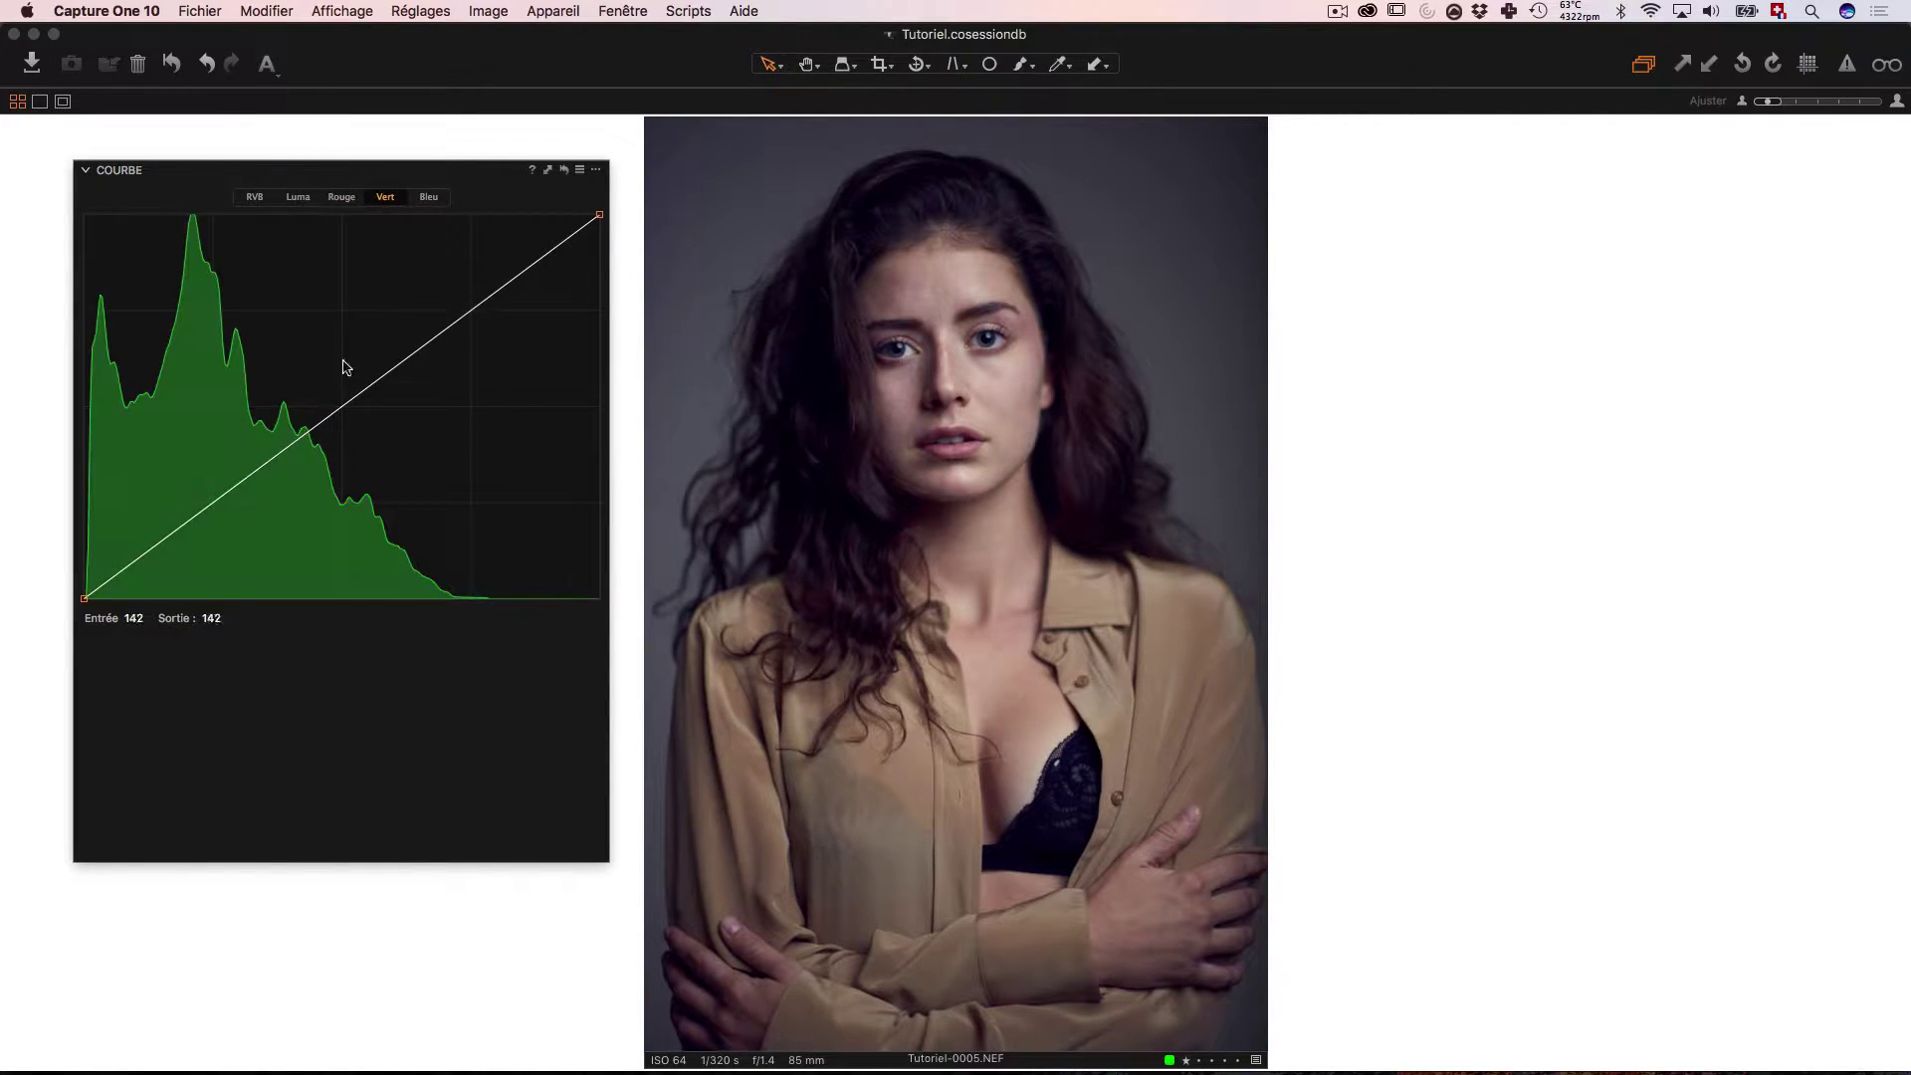
mouse_move(341, 414)
left_mouse_down()
mouse_move(299, 342)
mouse_move(520, 596)
left_mouse_up()
Step: Preview a yellow tint on the blue curve, then reset it and display the Luma curve
left_click(428, 197)
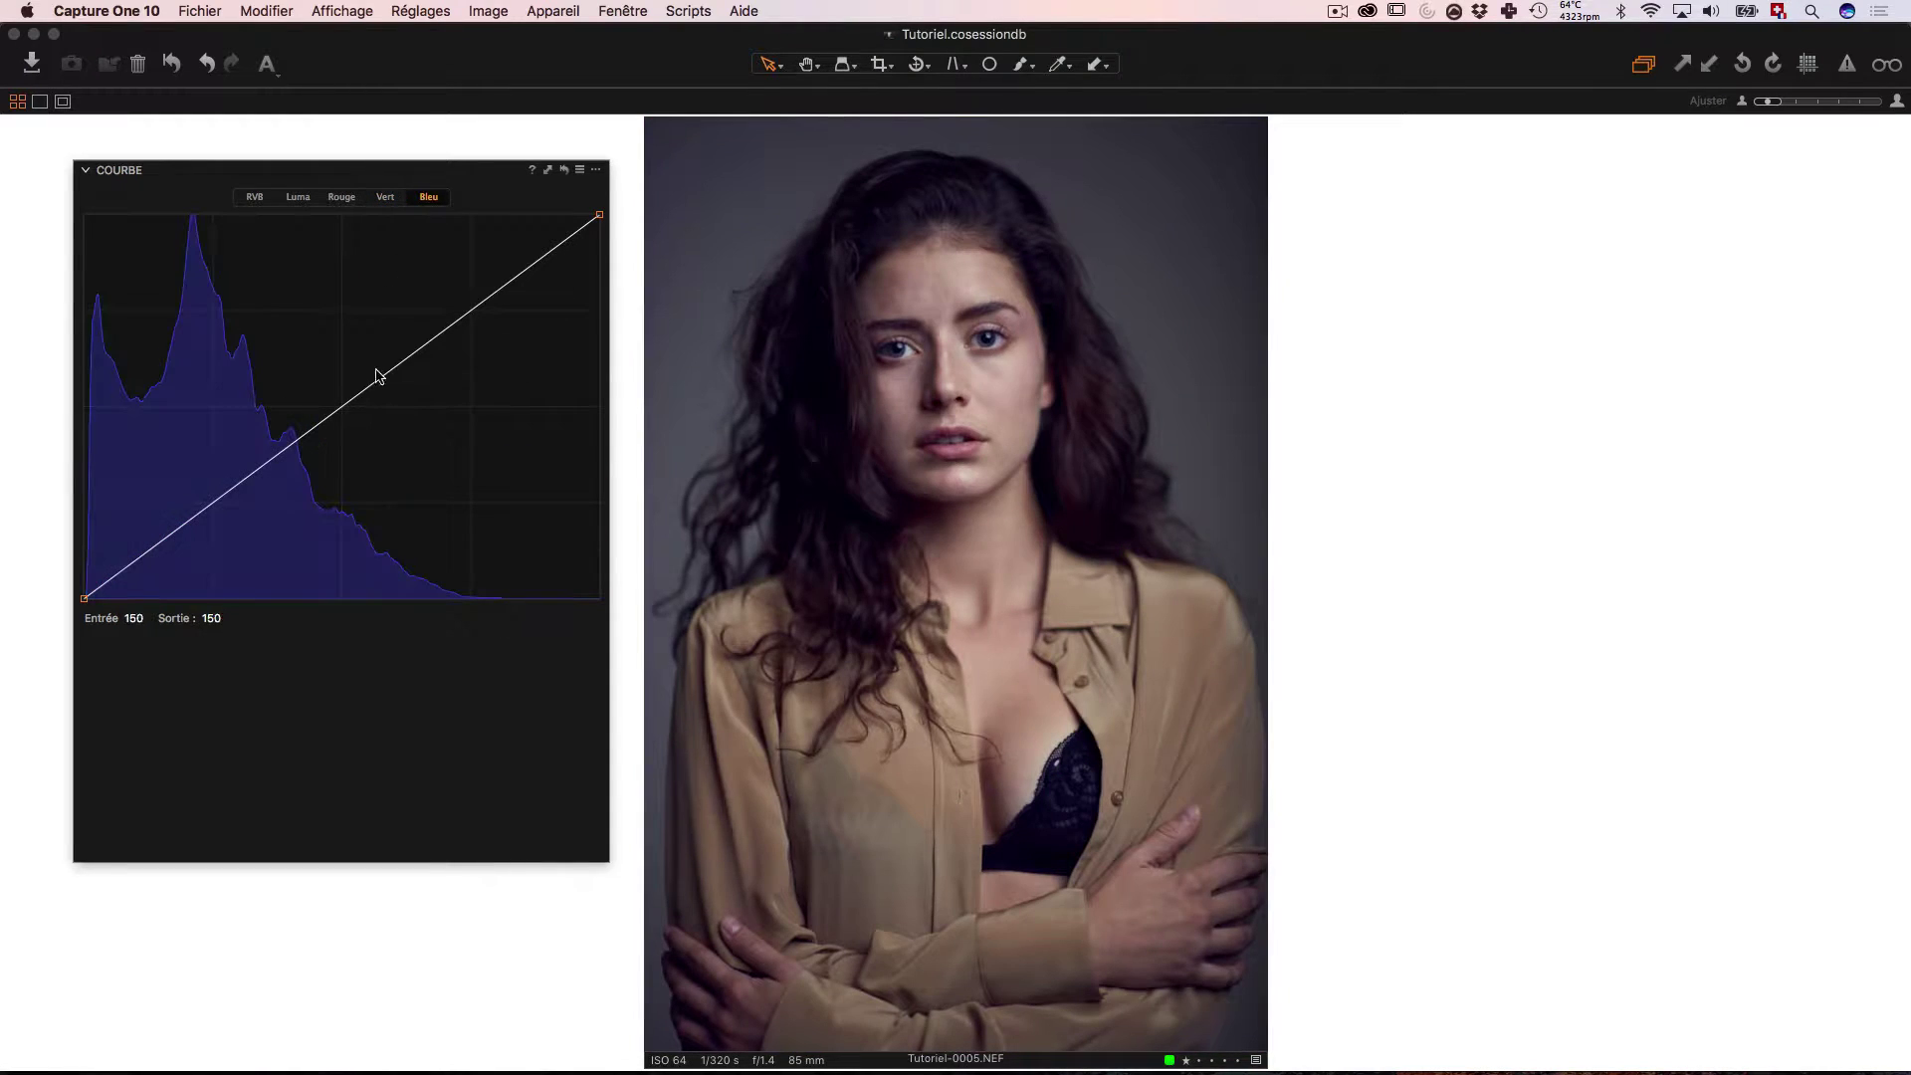
mouse_move(344, 411)
left_mouse_down()
mouse_move(308, 345)
mouse_move(378, 490)
mouse_move(491, 623)
left_mouse_up()
left_click(298, 197)
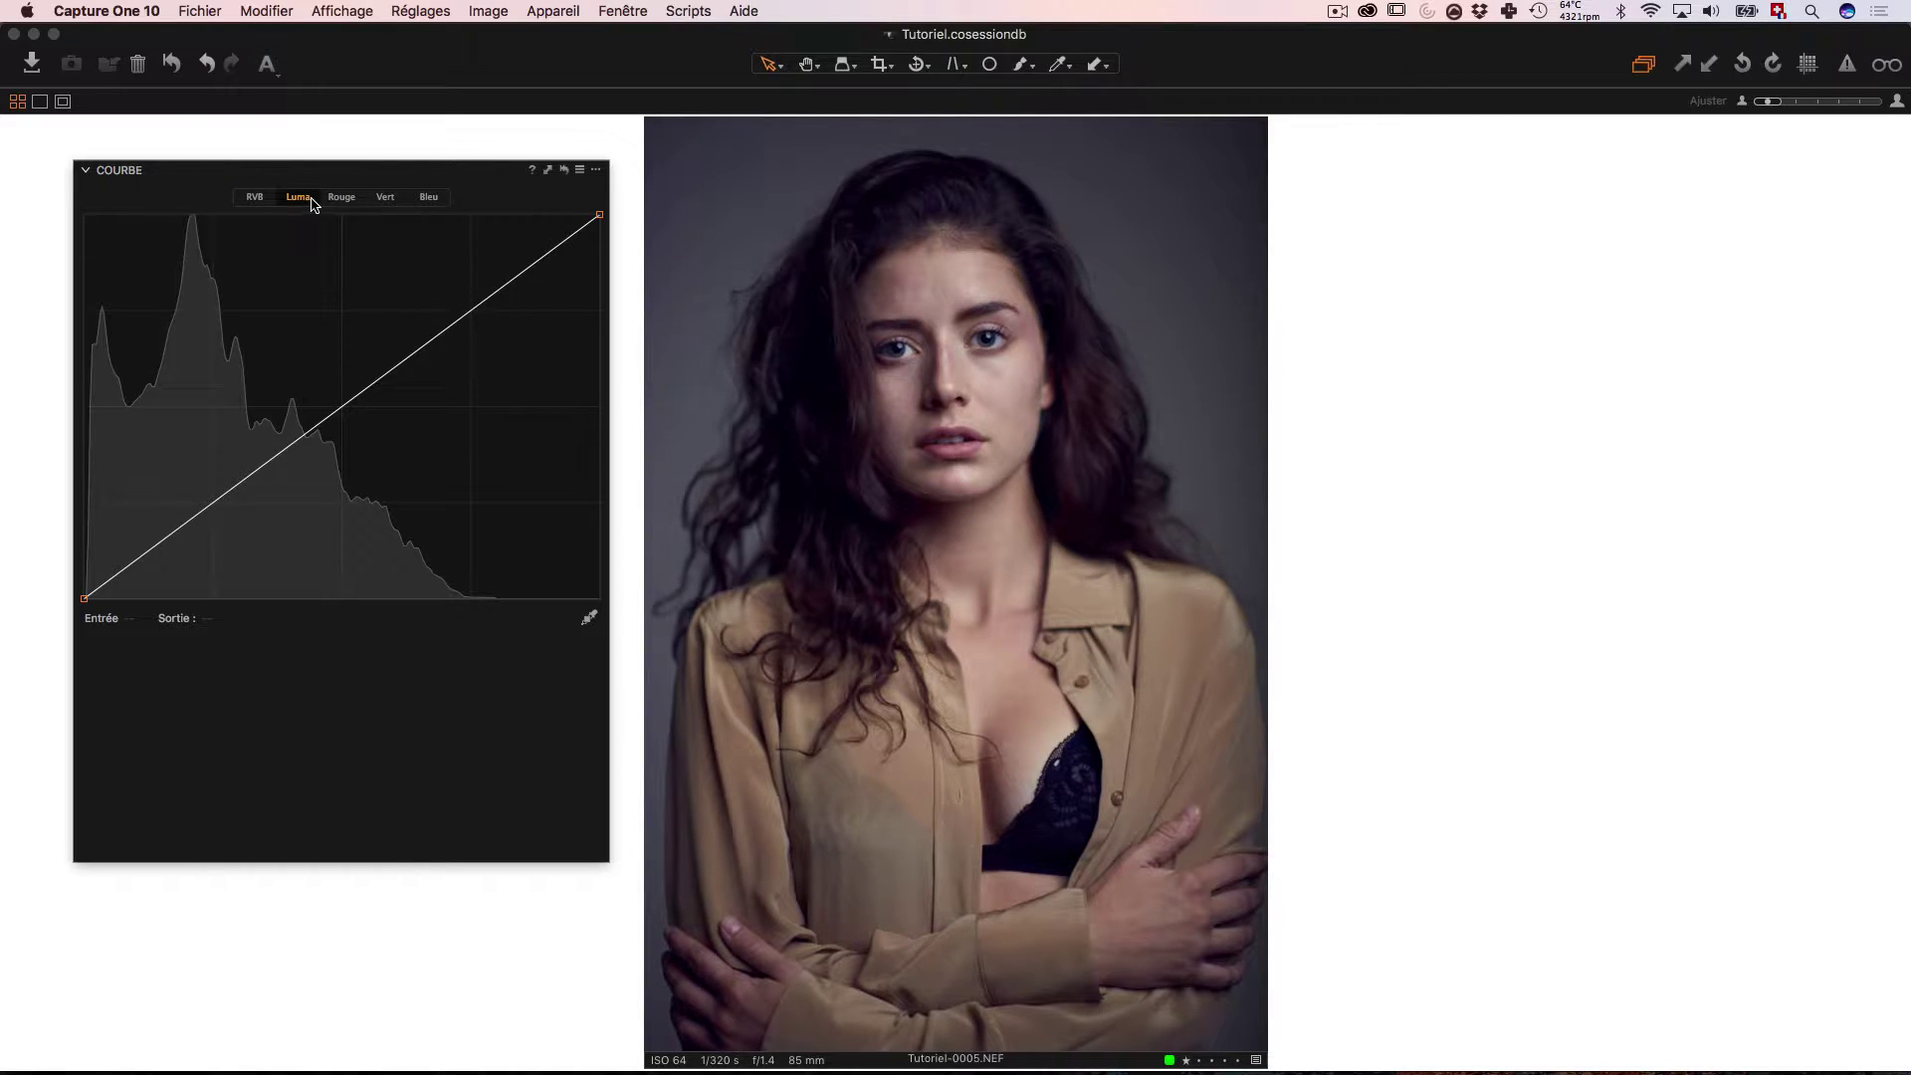
Step: Darken the portrait with a point on the RGB curve, then reset that curve
left_click(256, 196)
mouse_move(346, 410)
left_mouse_down()
mouse_move(290, 350)
mouse_move(422, 497)
mouse_move(375, 461)
mouse_move(396, 486)
left_mouse_up()
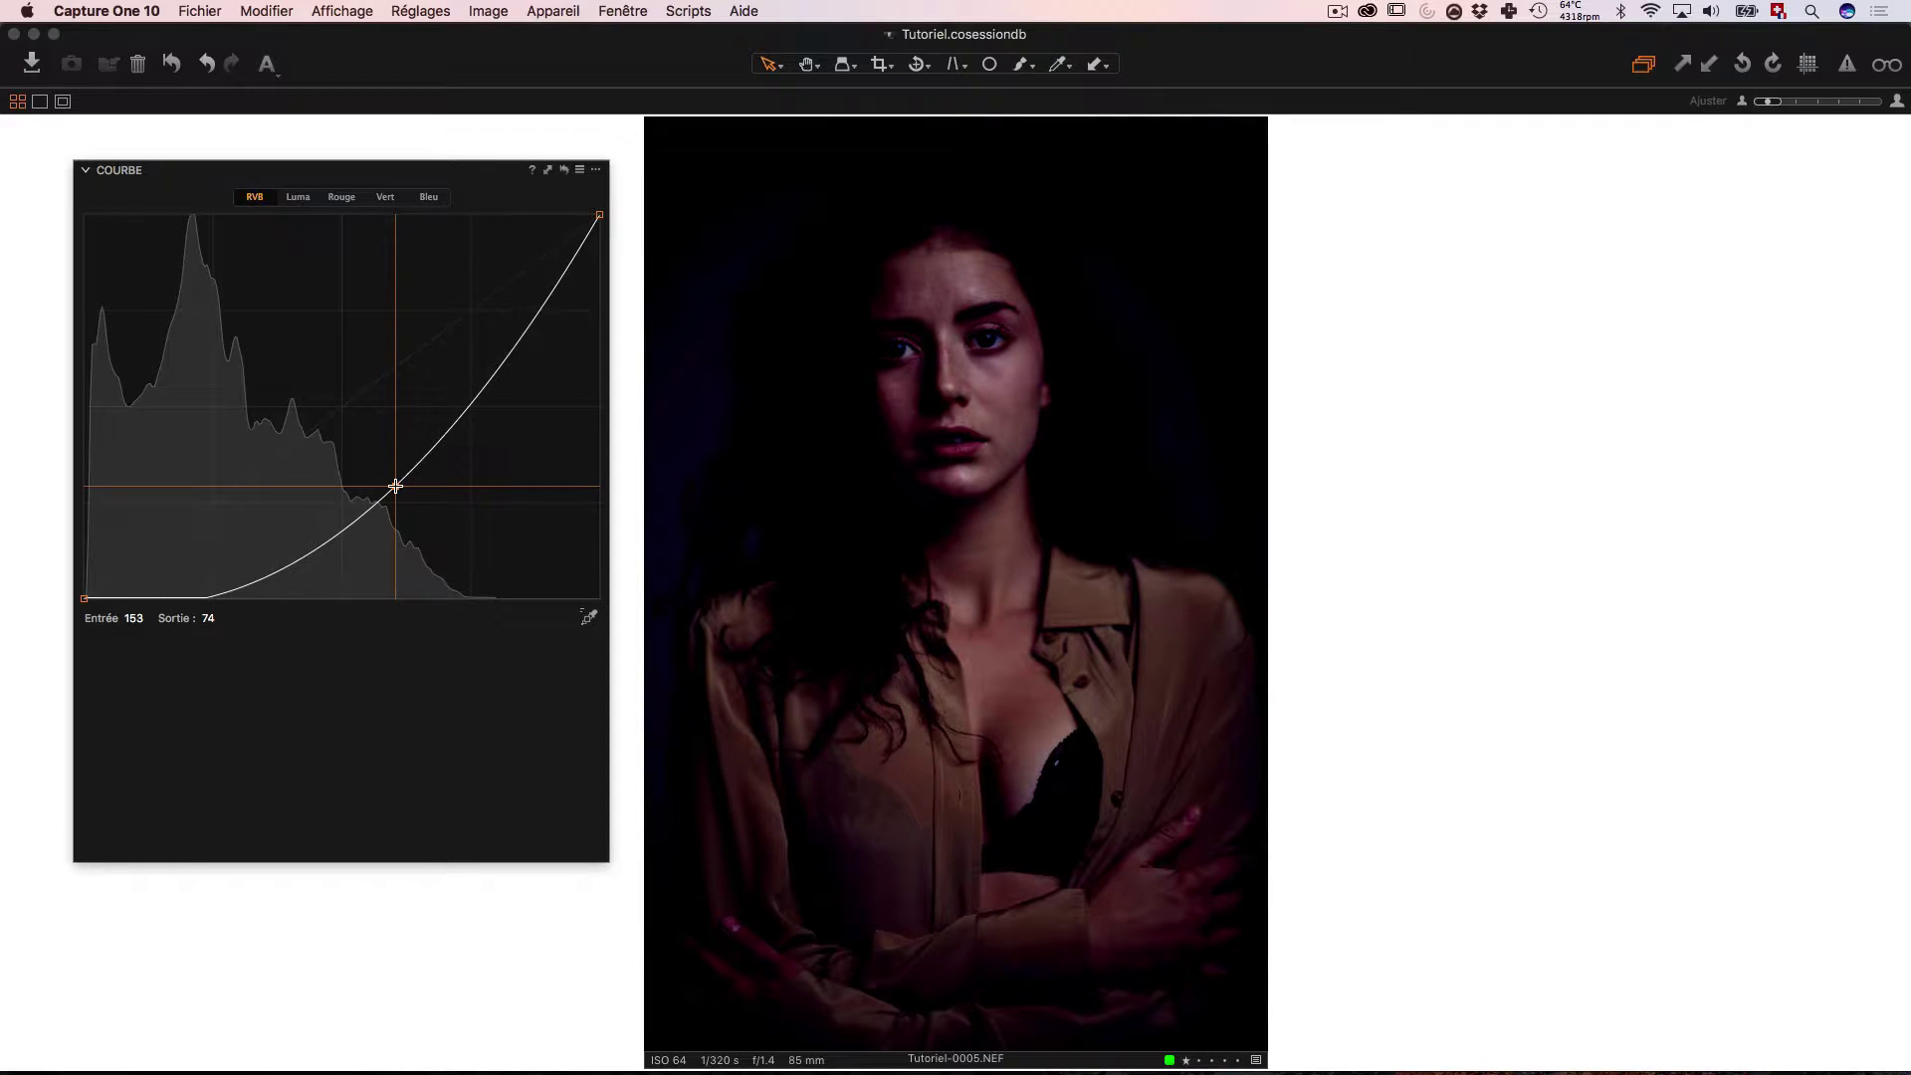
left_click(299, 197)
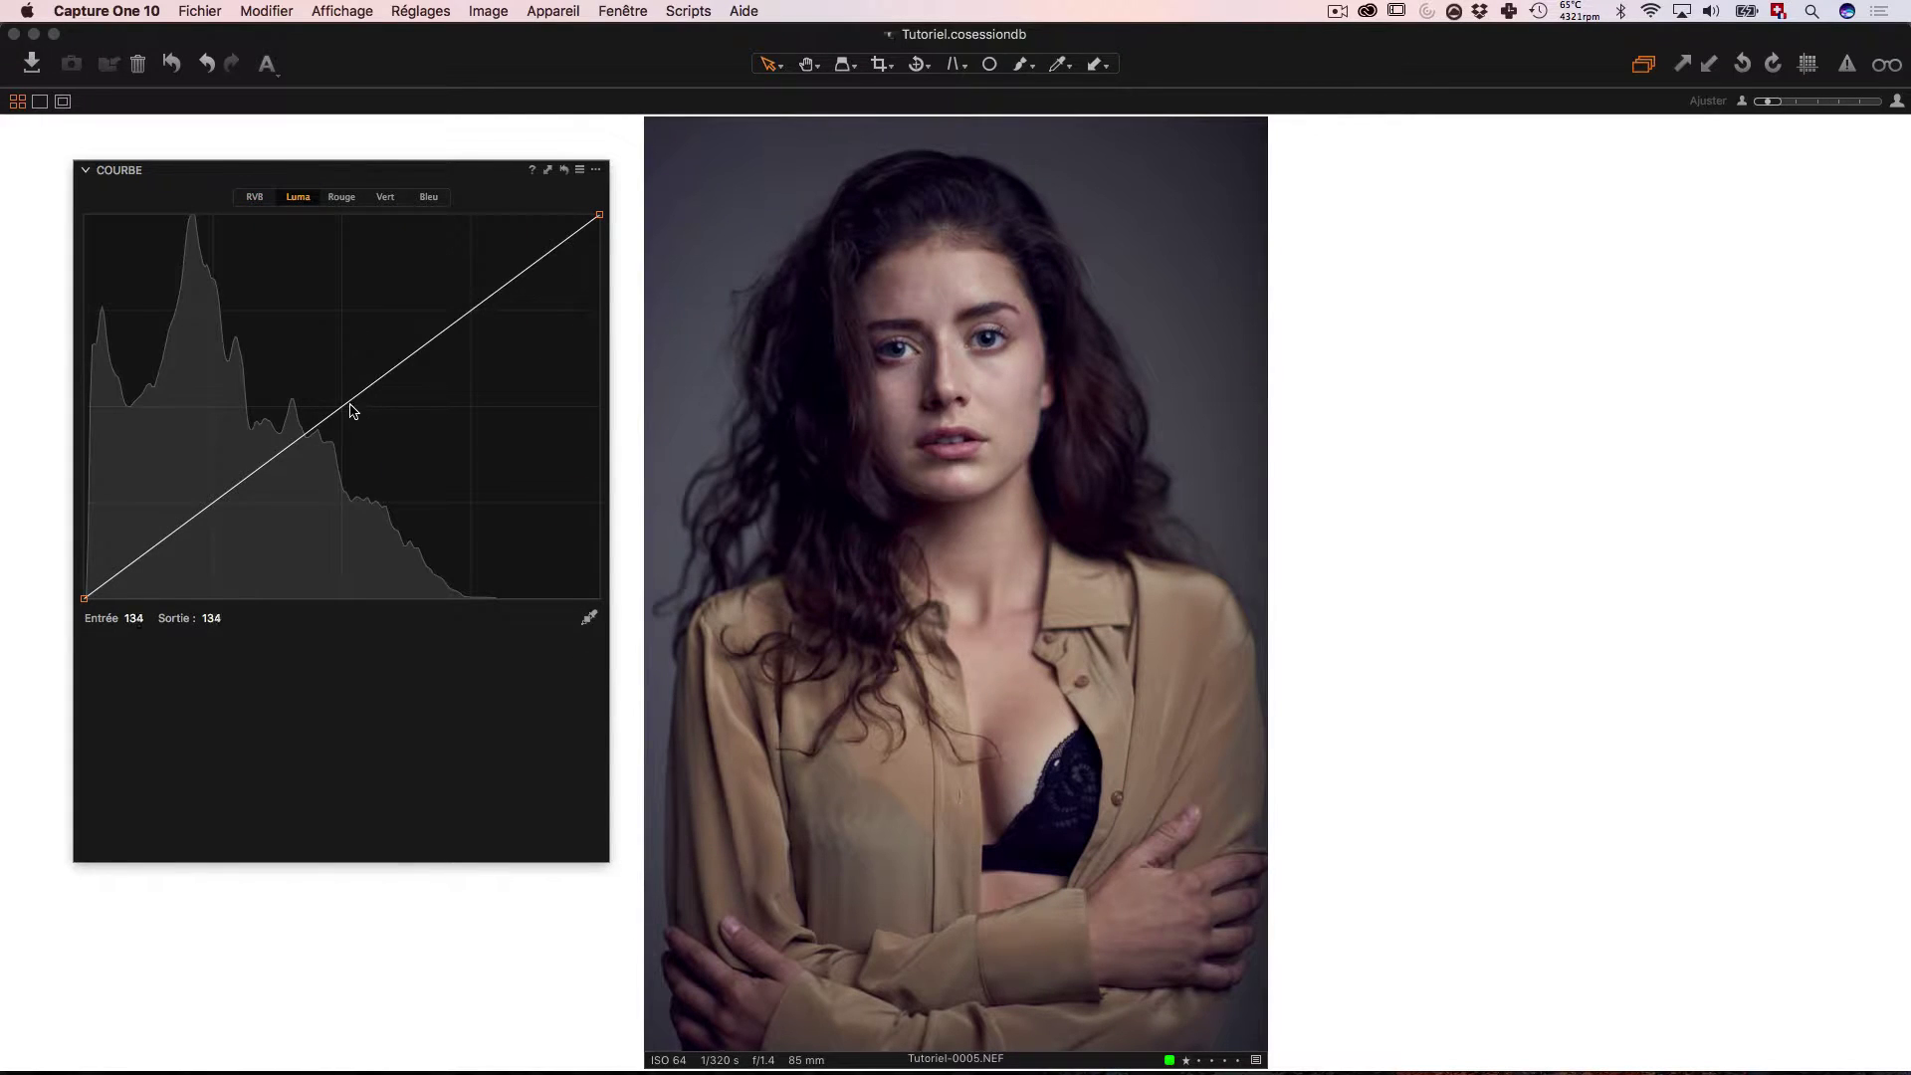
Step: Darken with a Luma curve point, remove the point, and return to the RGB curve
mouse_move(351, 410)
left_mouse_down()
mouse_move(268, 330)
mouse_move(384, 484)
left_mouse_up()
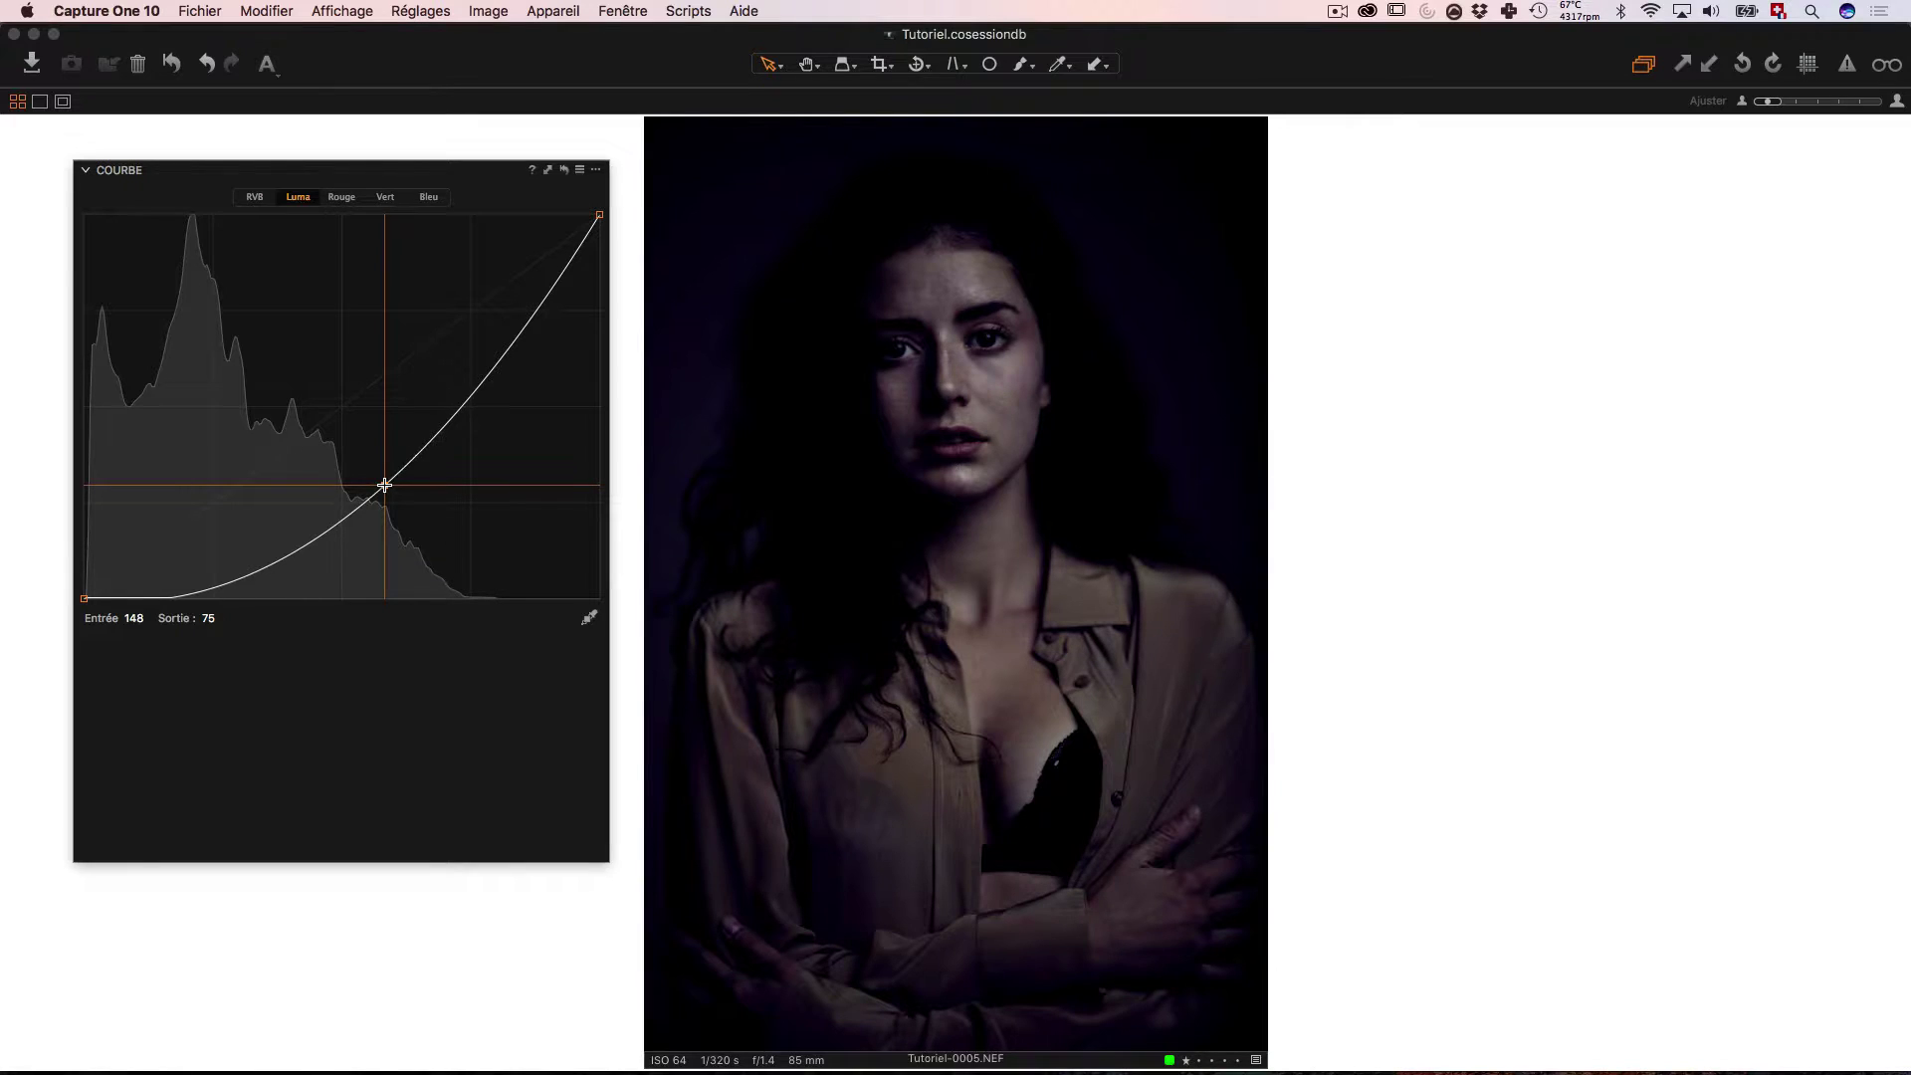
left_click_drag(384, 484, 453, 624)
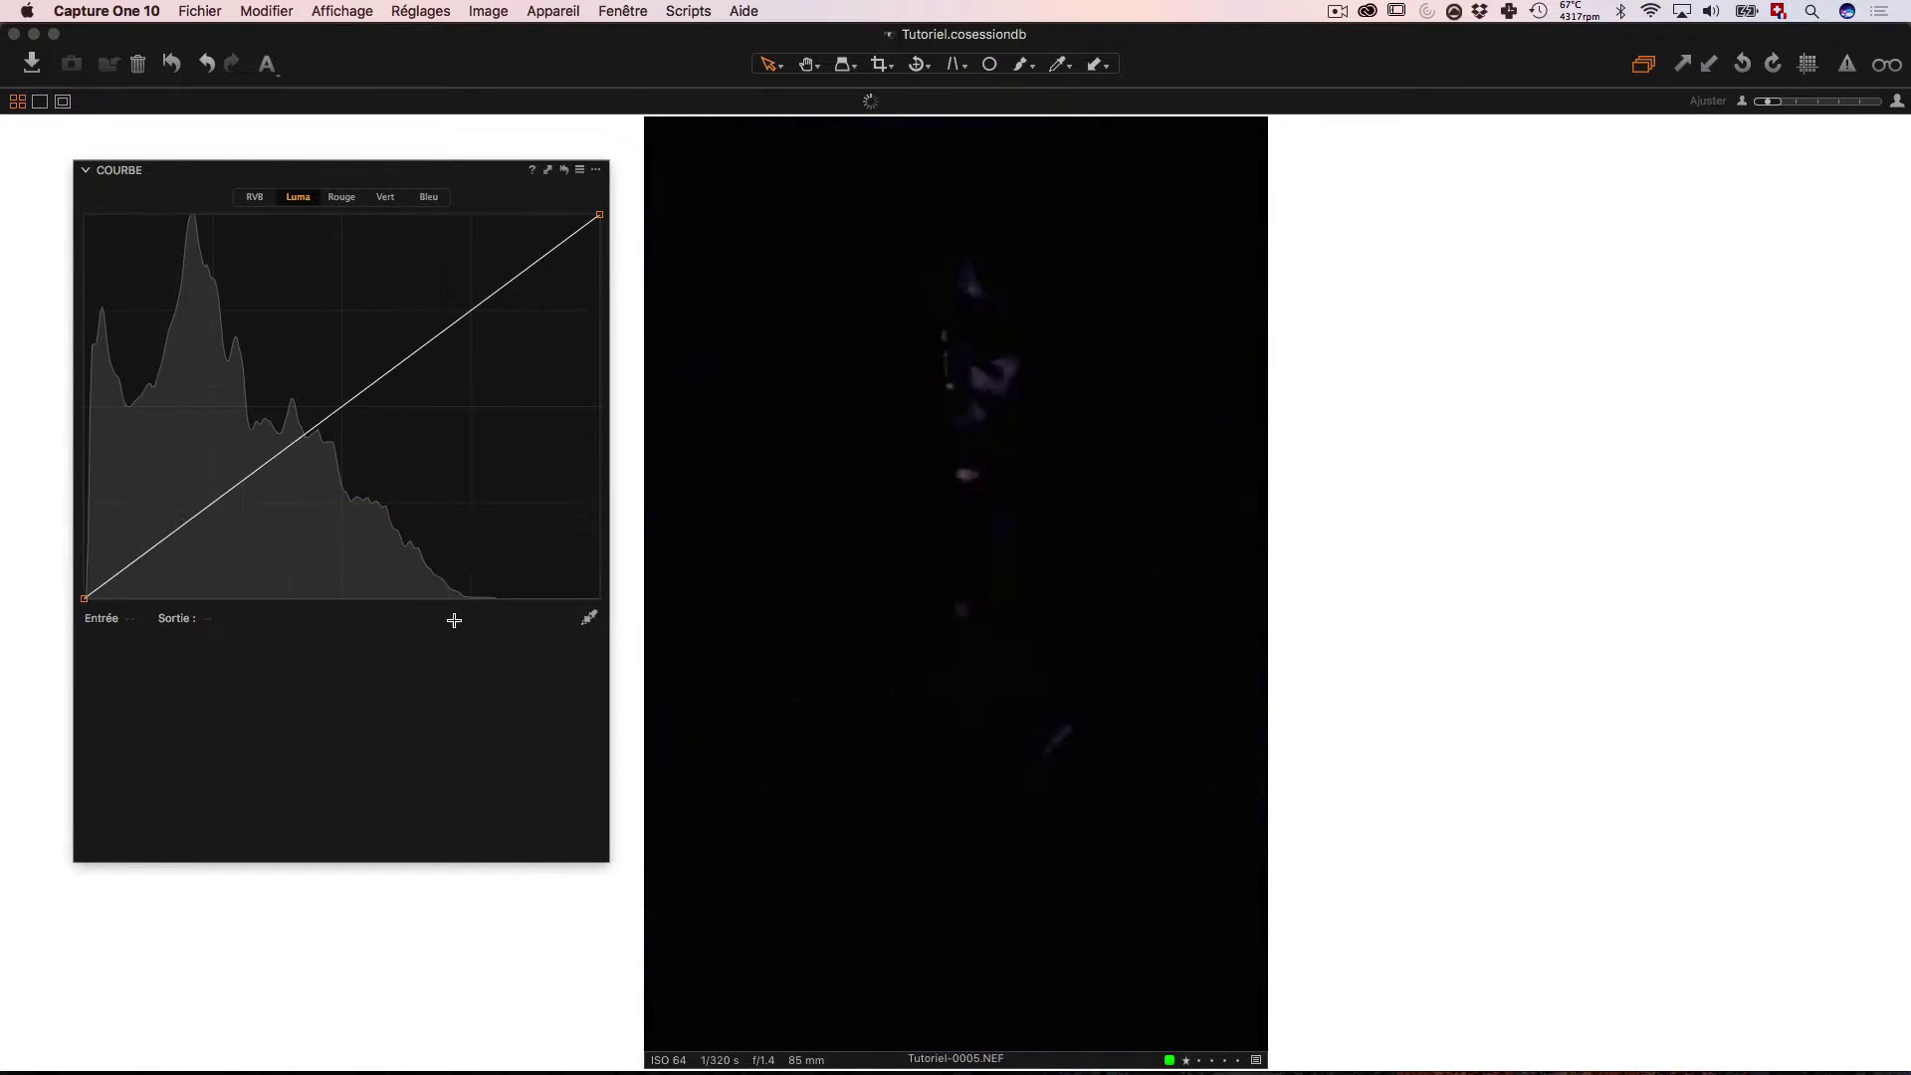
left_click(253, 201)
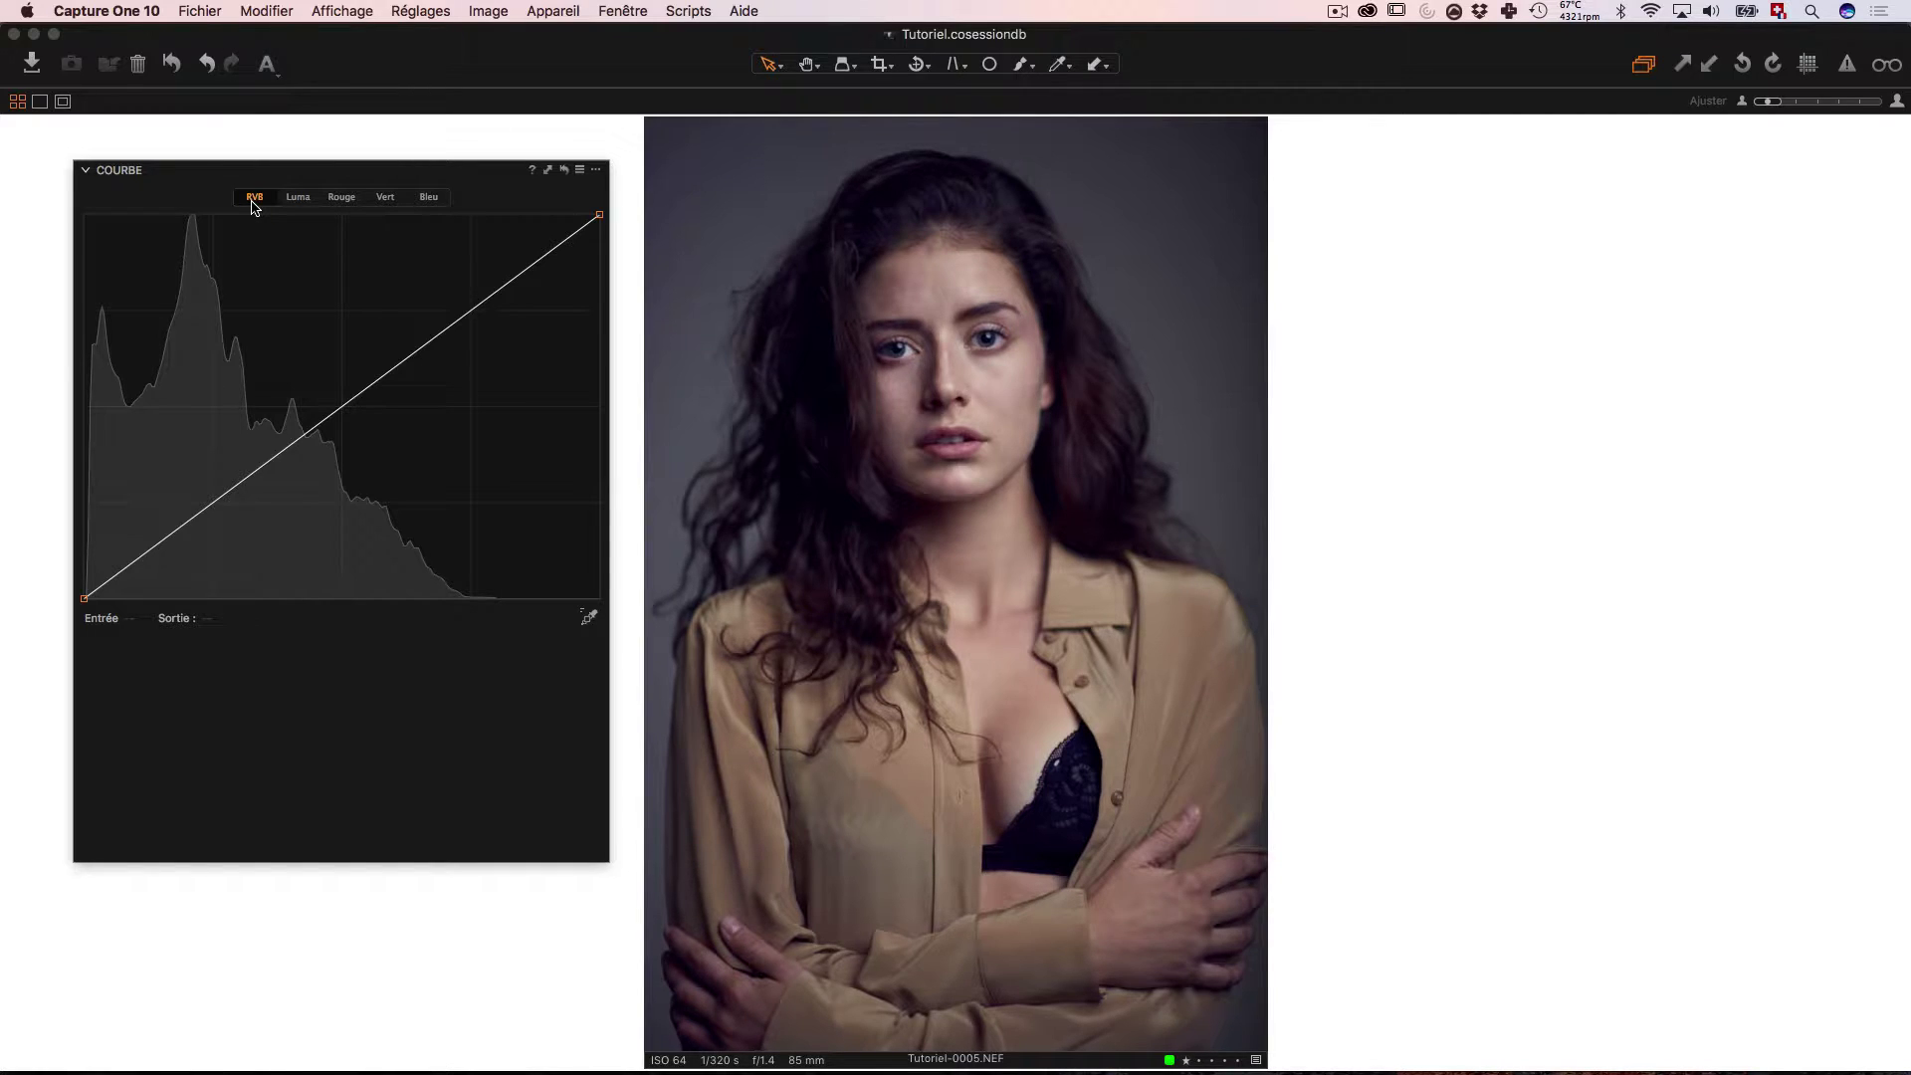
left_click(297, 204)
left_click(255, 200)
left_click(83, 600)
left_click_drag(84, 603, 84, 495)
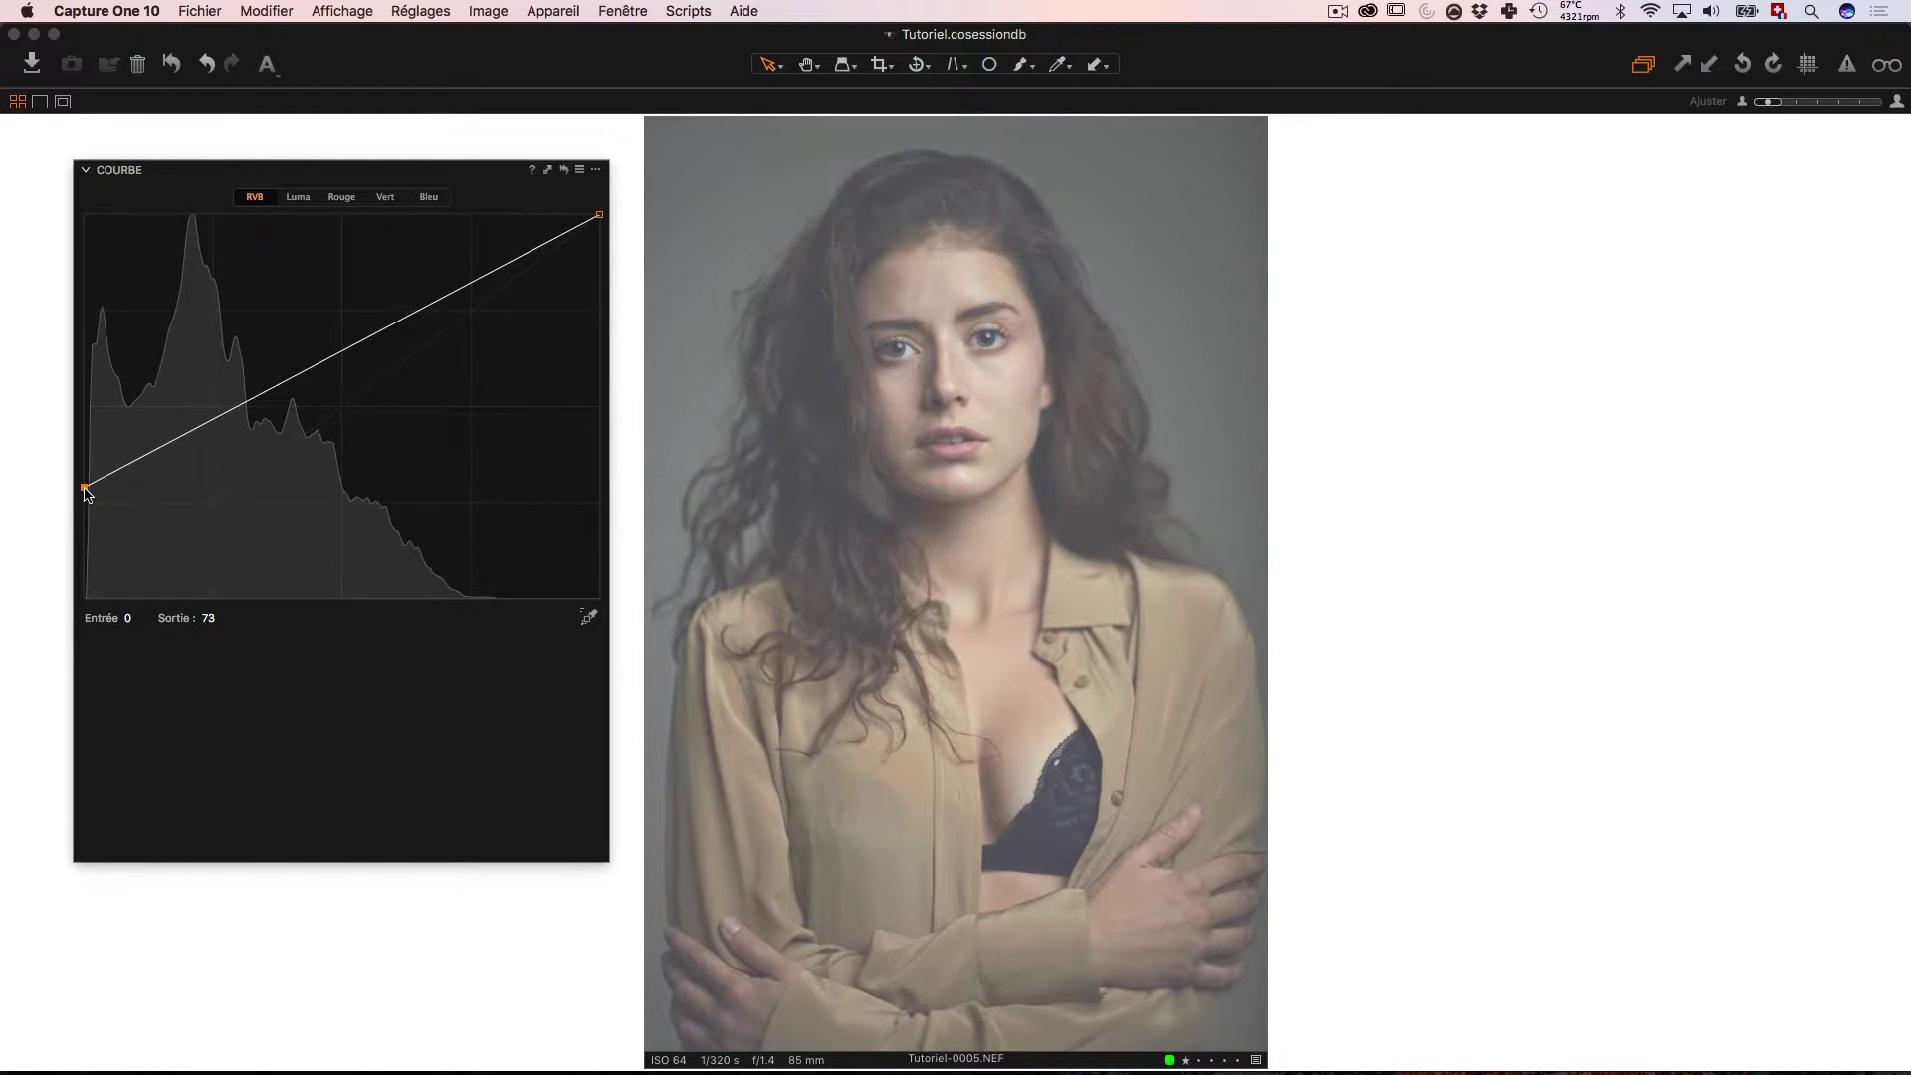
left_click_drag(87, 491, 83, 493)
mouse_move(83, 493)
left_mouse_down()
mouse_move(58, 619)
mouse_move(188, 649)
mouse_move(17, 640)
left_mouse_up()
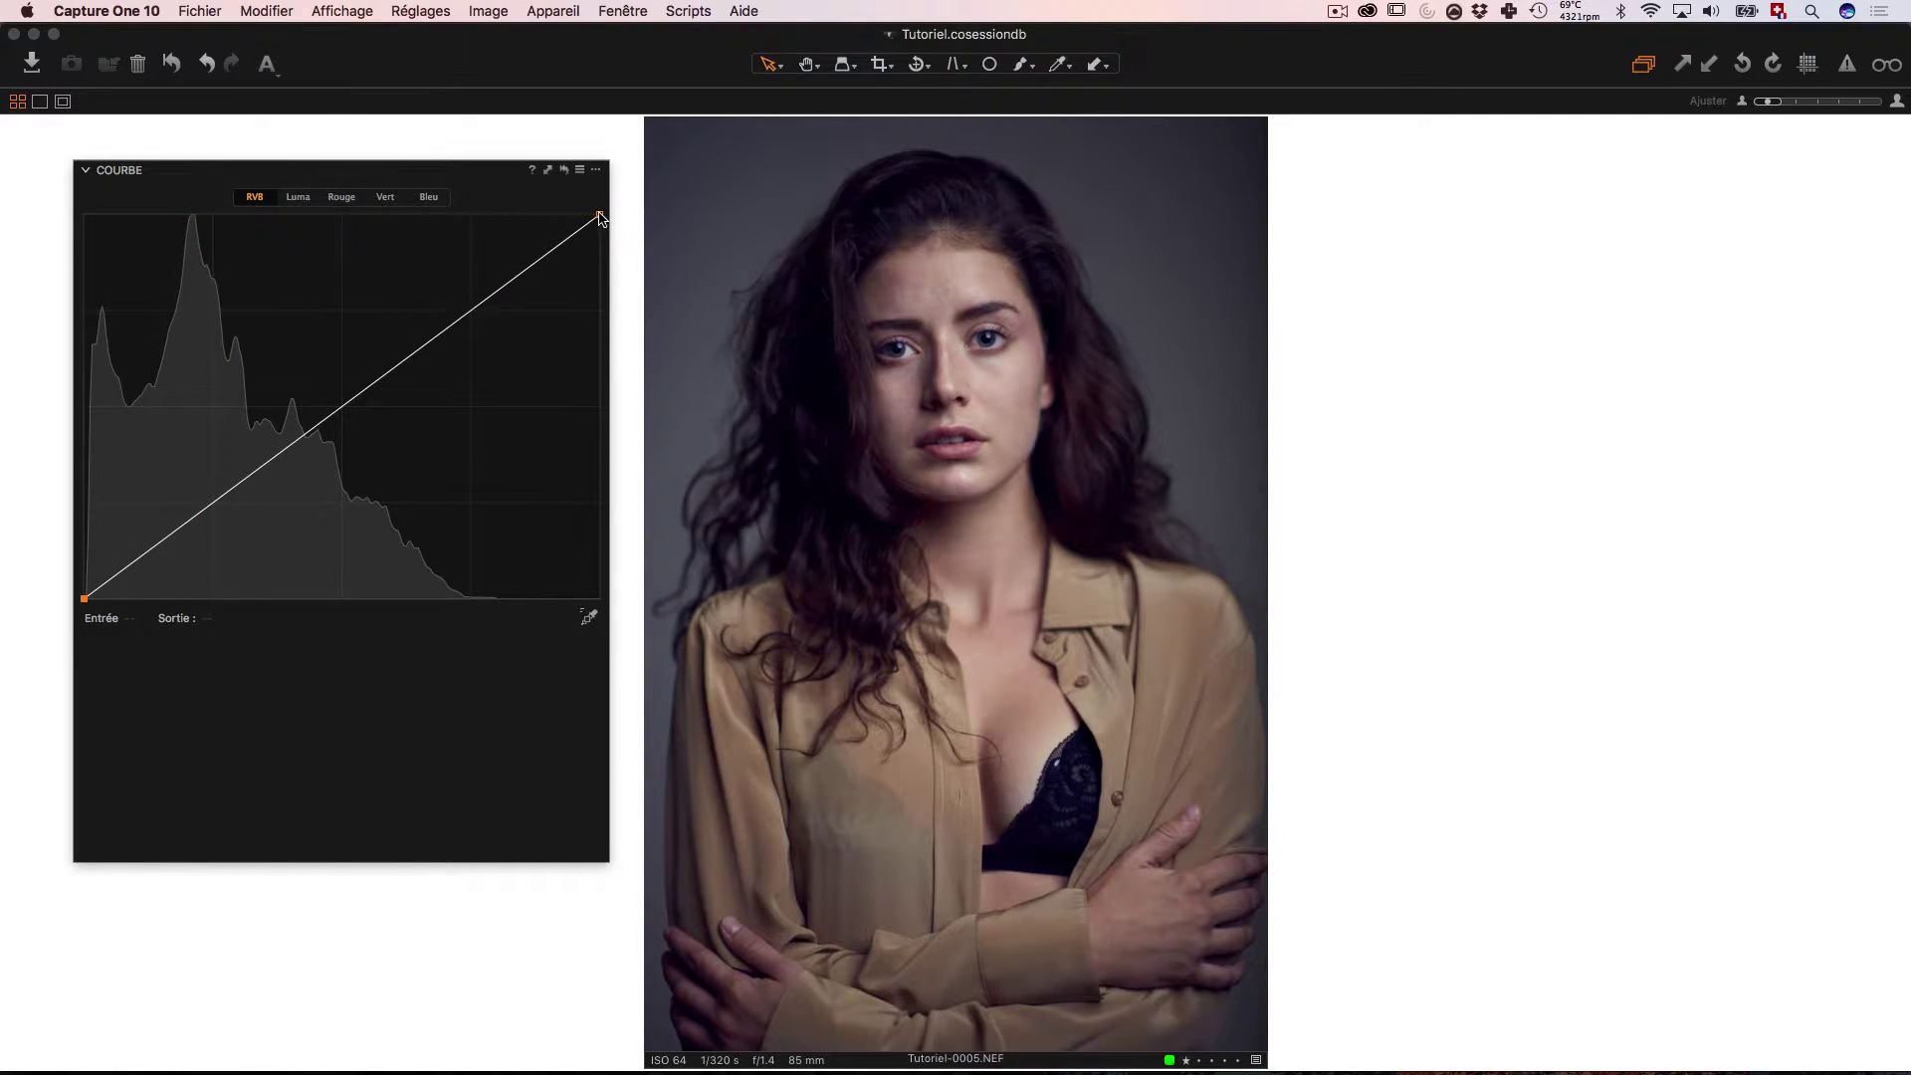
mouse_move(602, 219)
left_mouse_down()
mouse_move(625, 328)
mouse_move(641, 211)
mouse_move(417, 166)
mouse_move(637, 177)
left_mouse_up()
mouse_move(336, 405)
left_mouse_down()
mouse_move(320, 379)
mouse_move(385, 447)
left_mouse_up()
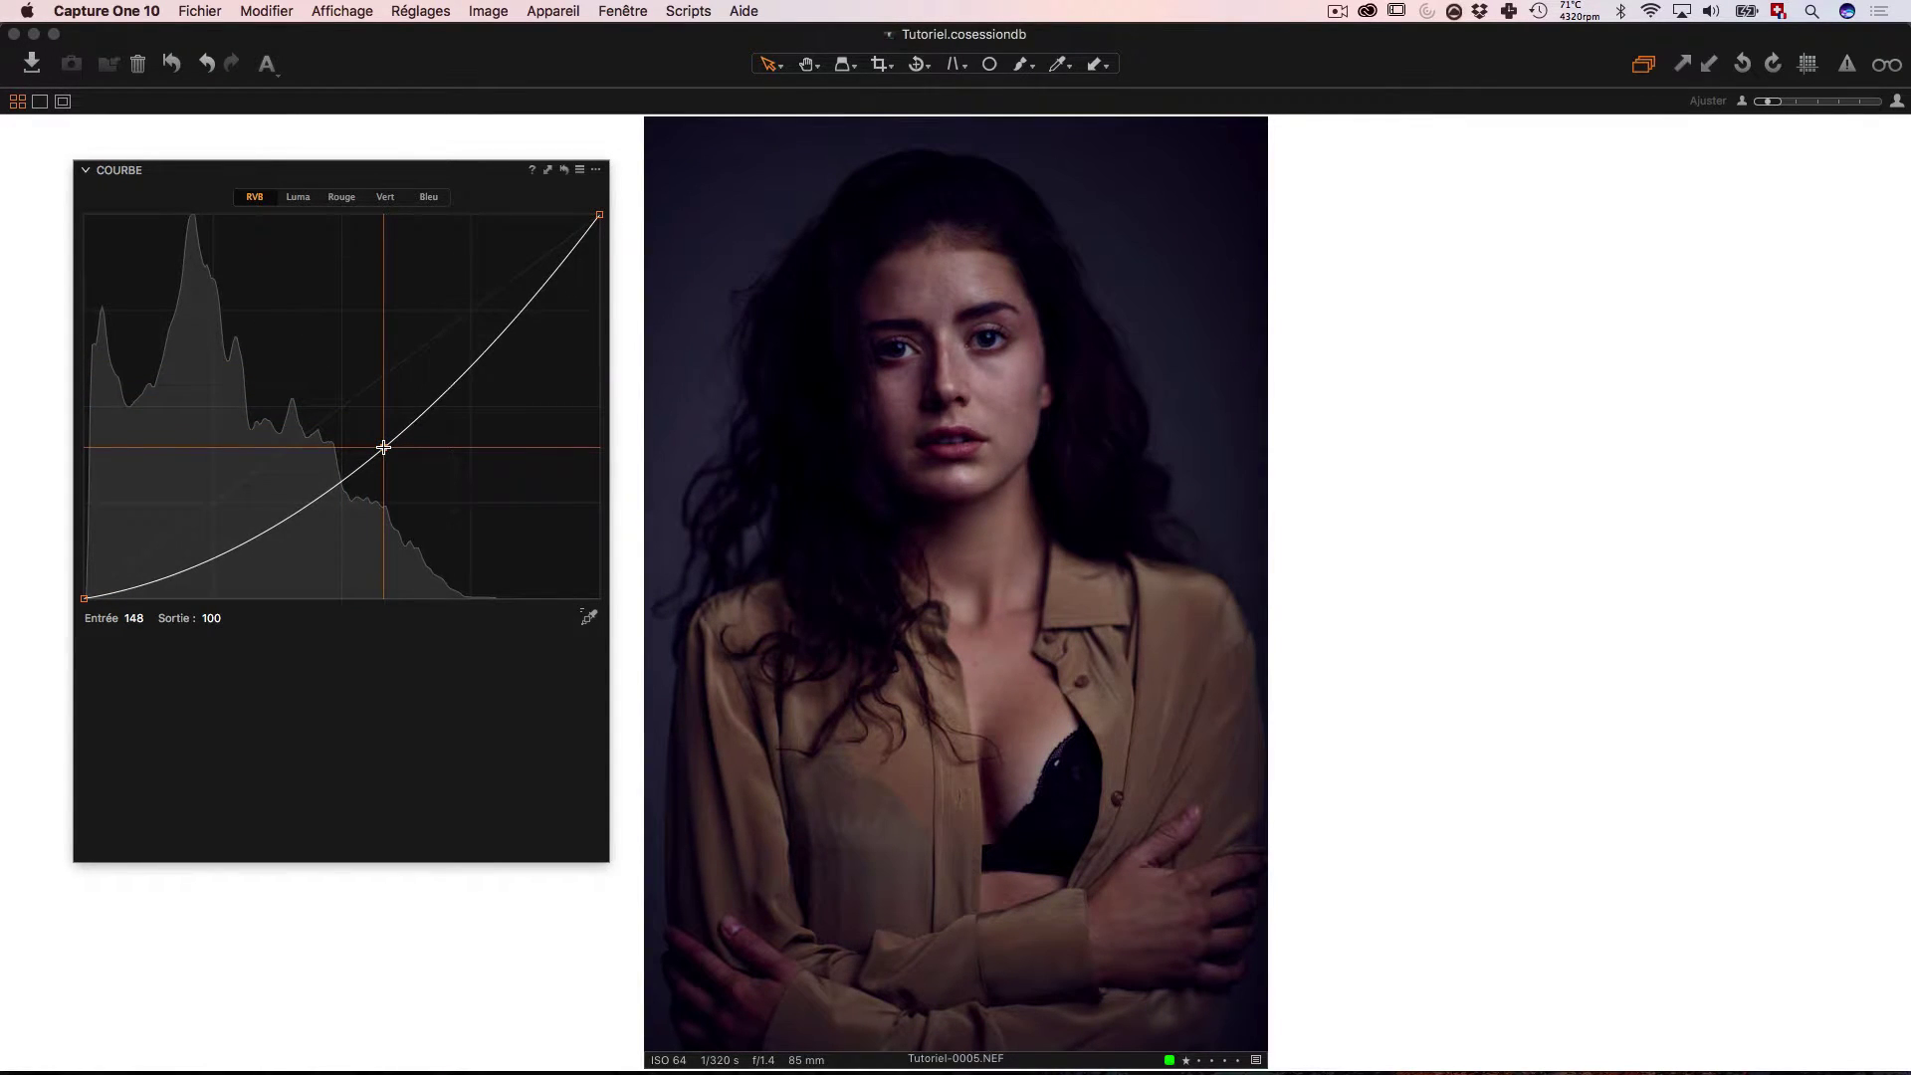
key("BackSpace")
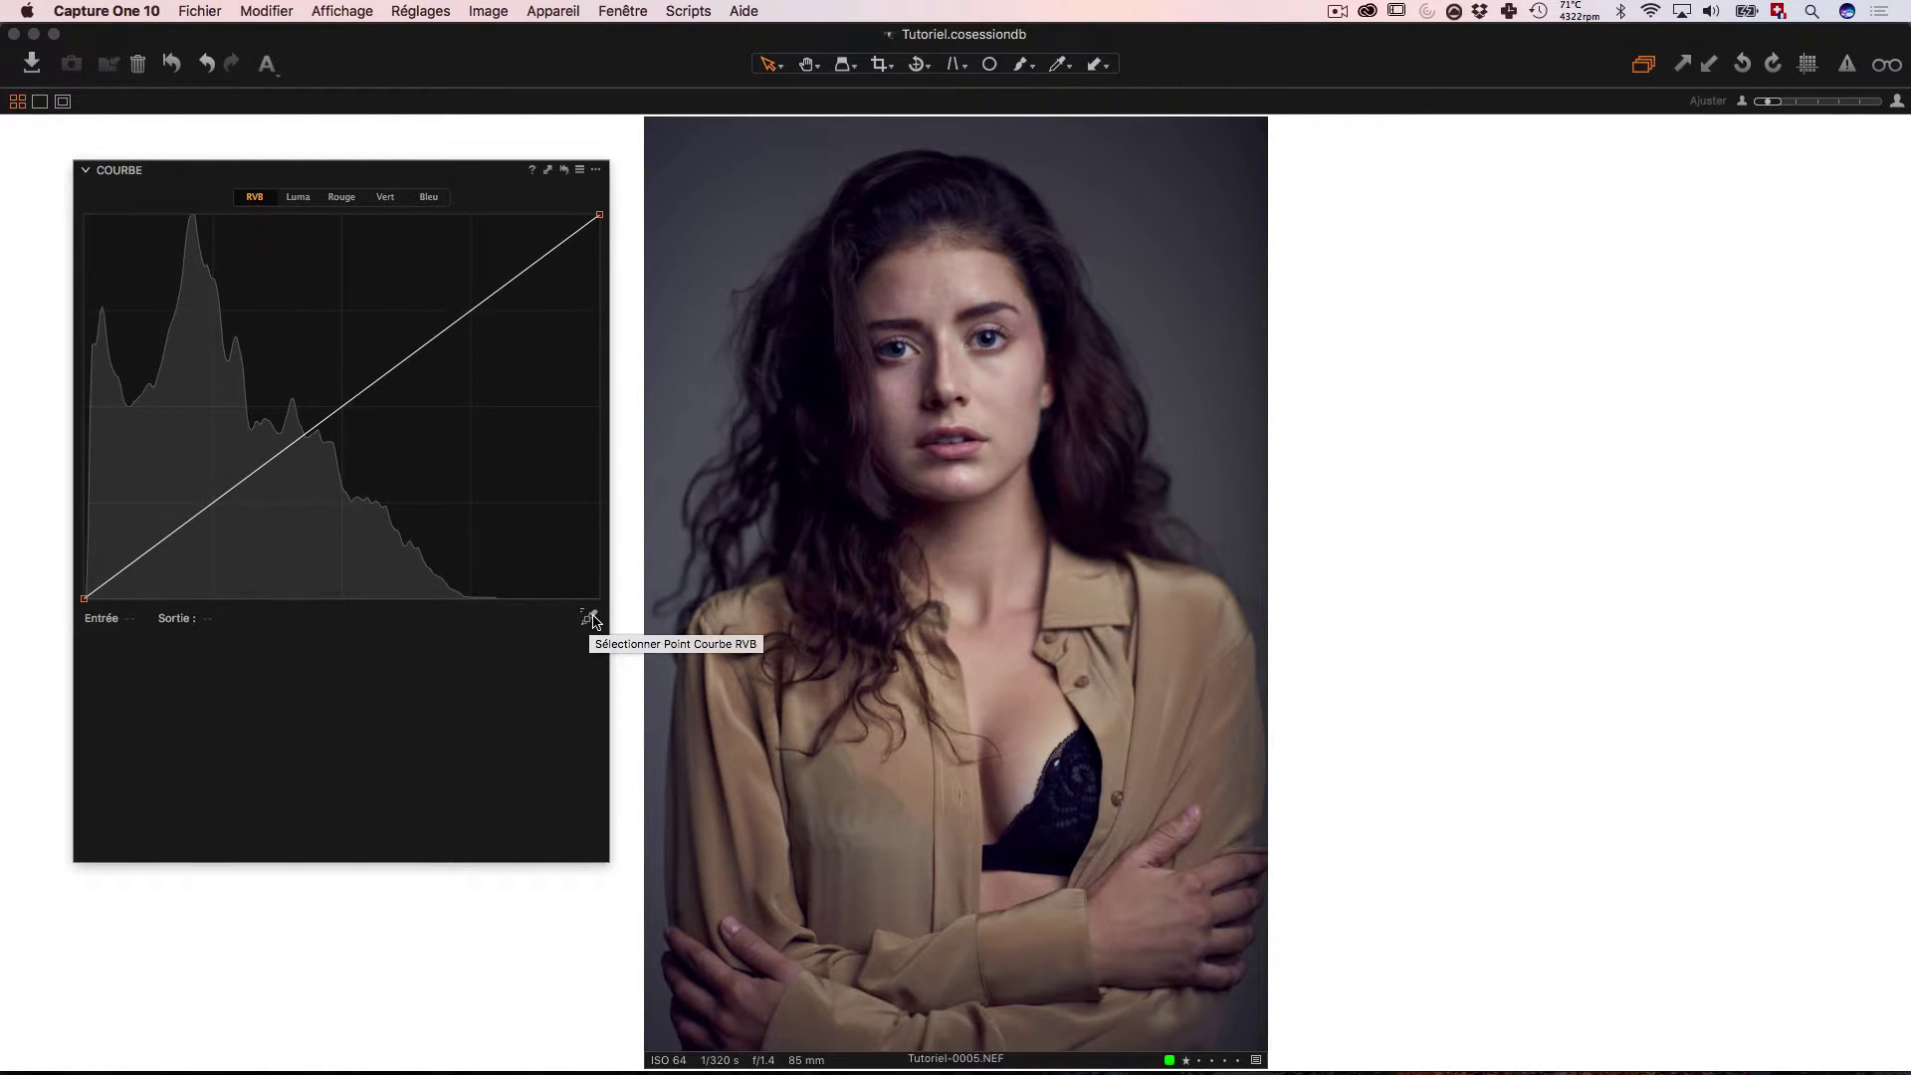
left_click(591, 619)
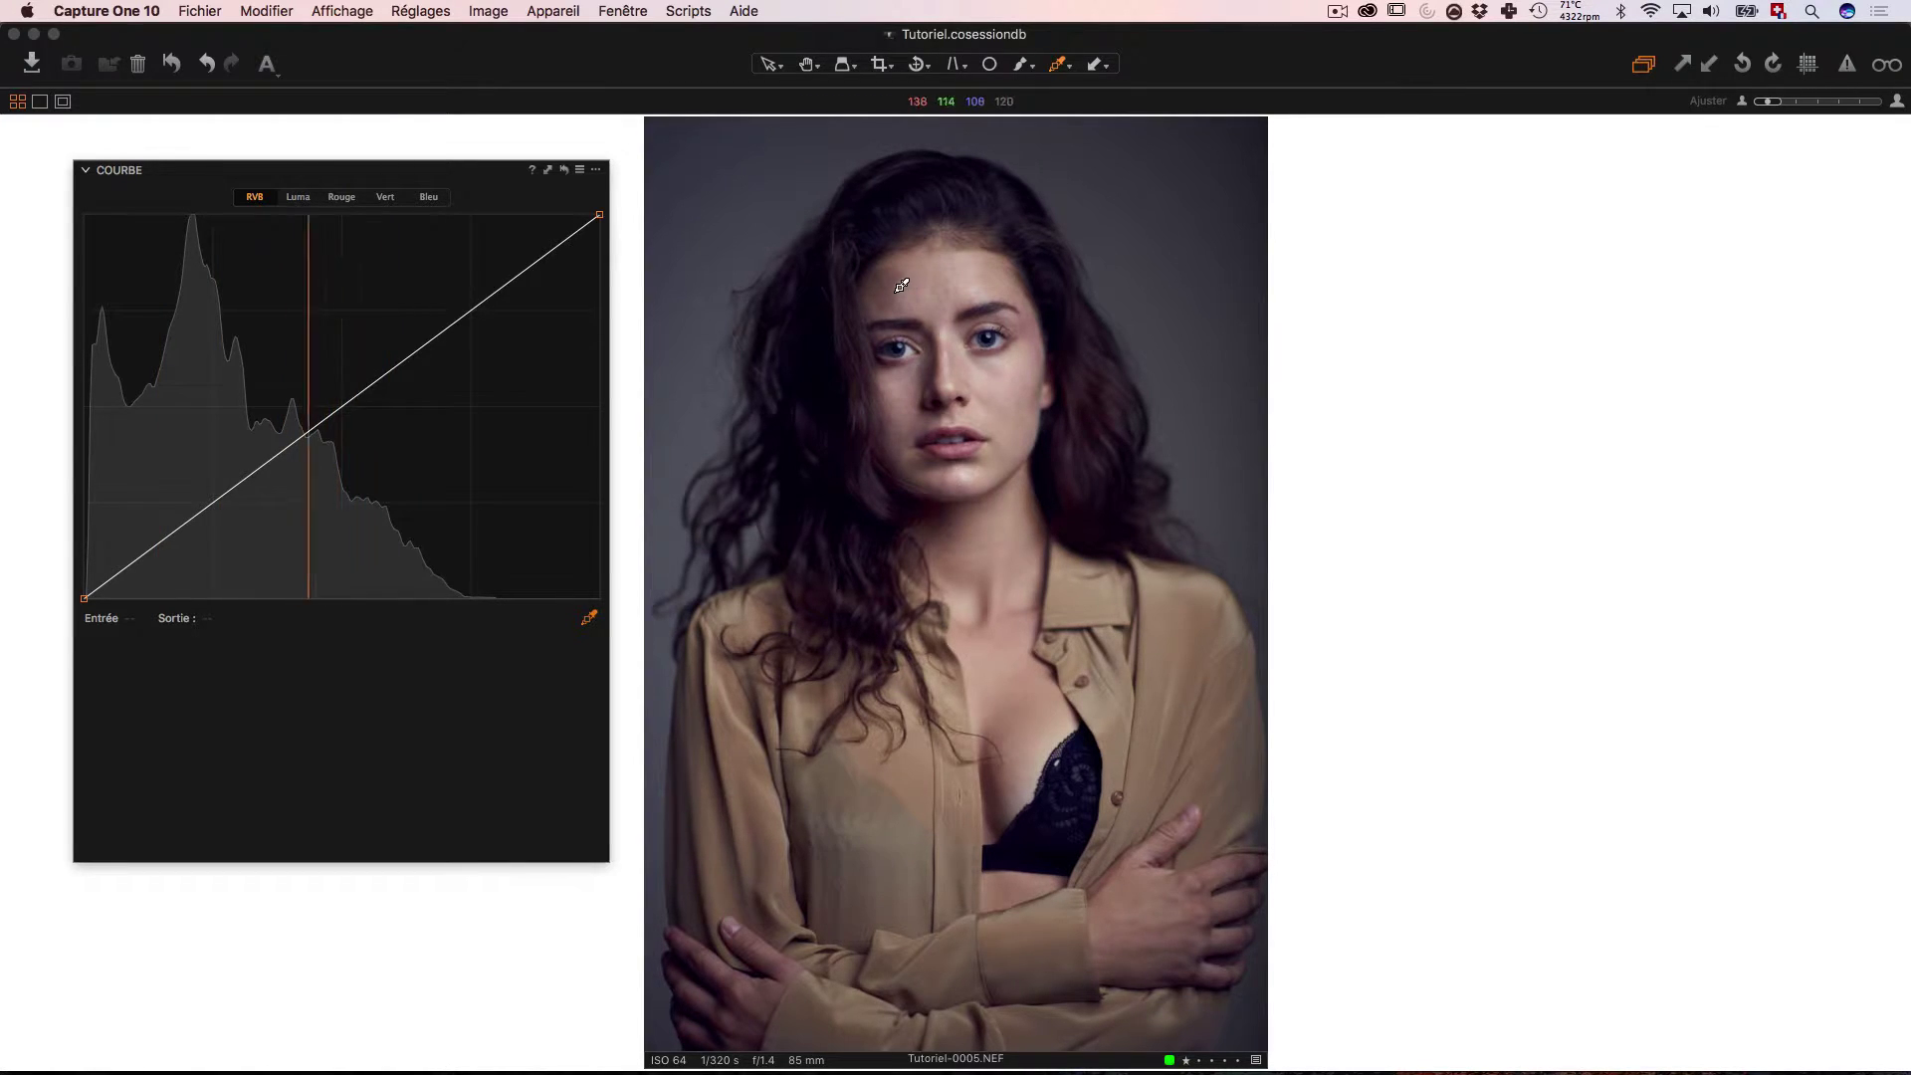
left_click(843, 336)
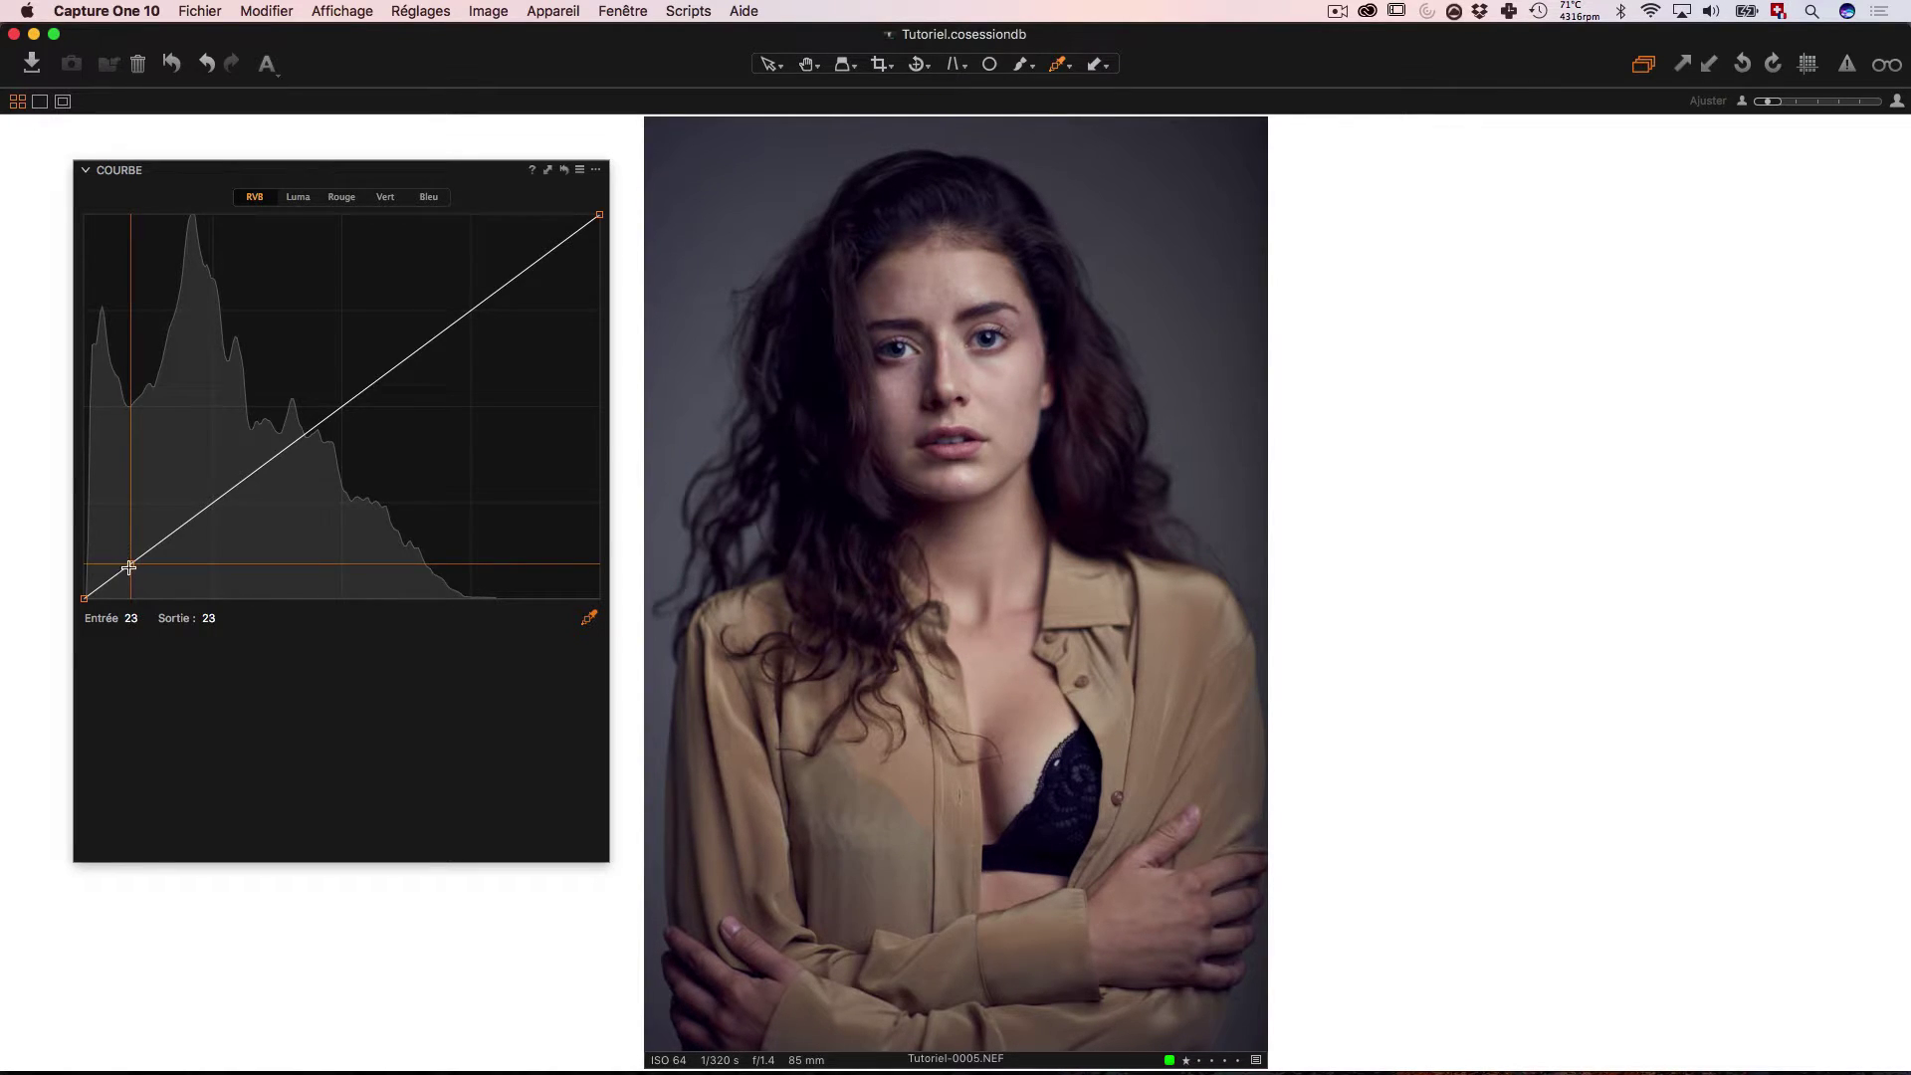
left_click_drag(129, 567, 131, 564)
left_click_drag(128, 560, 124, 553)
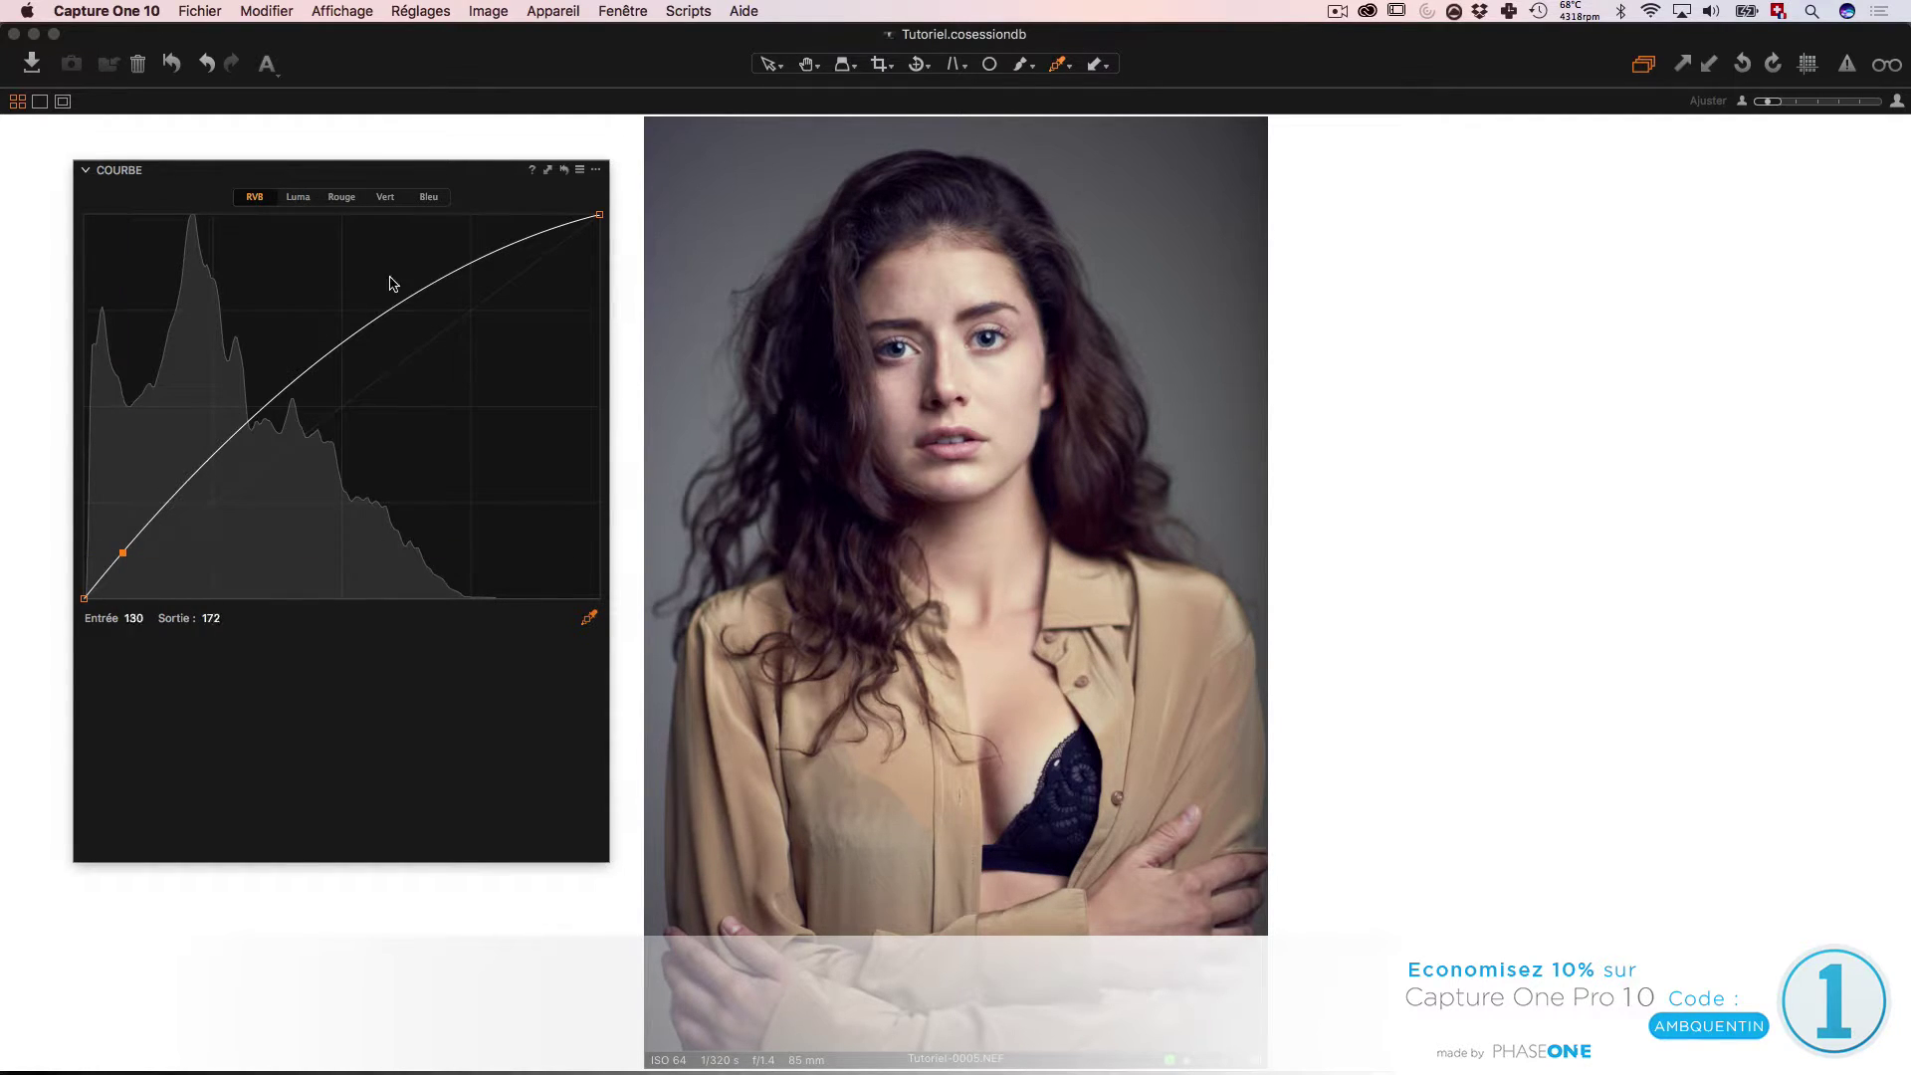
left_click_drag(122, 553, 228, 734)
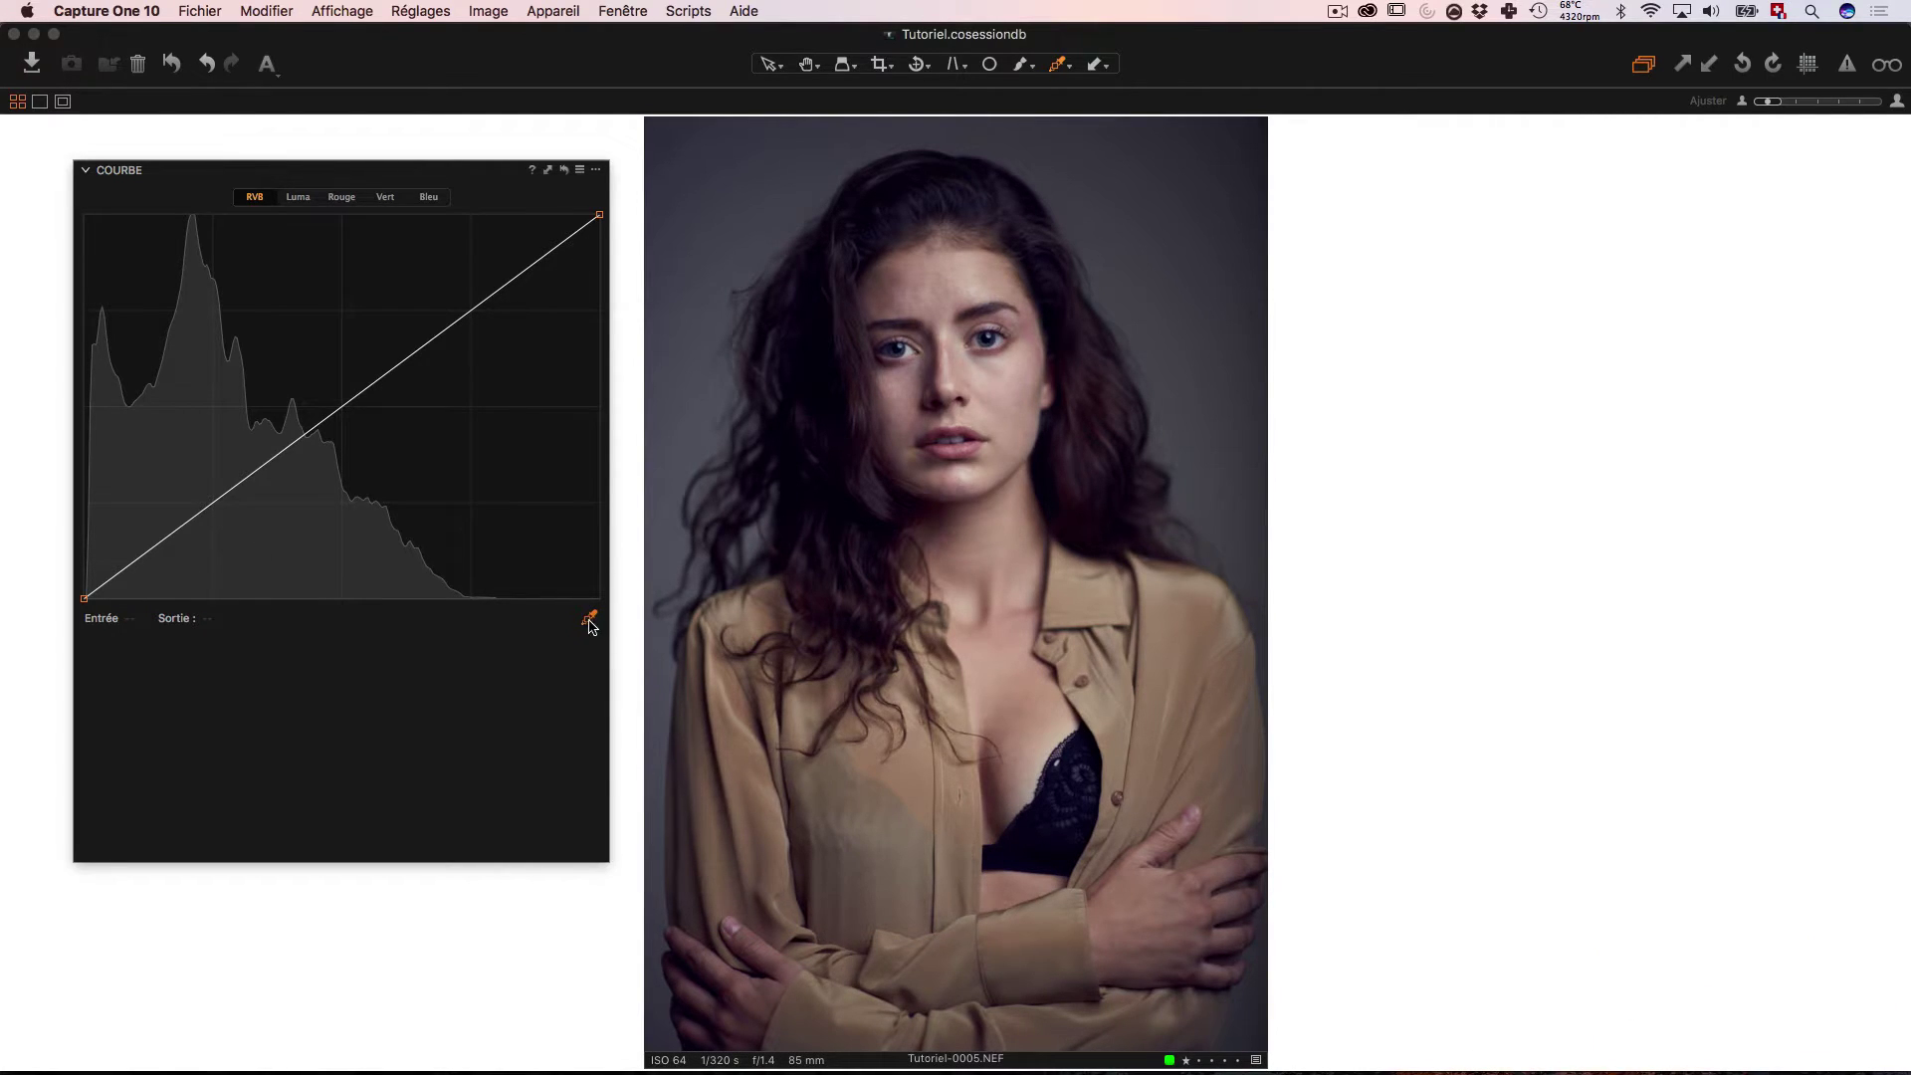
Step: Add three RGB curve points by sampling skin and shadow tones in the portrait
left_click(856, 590)
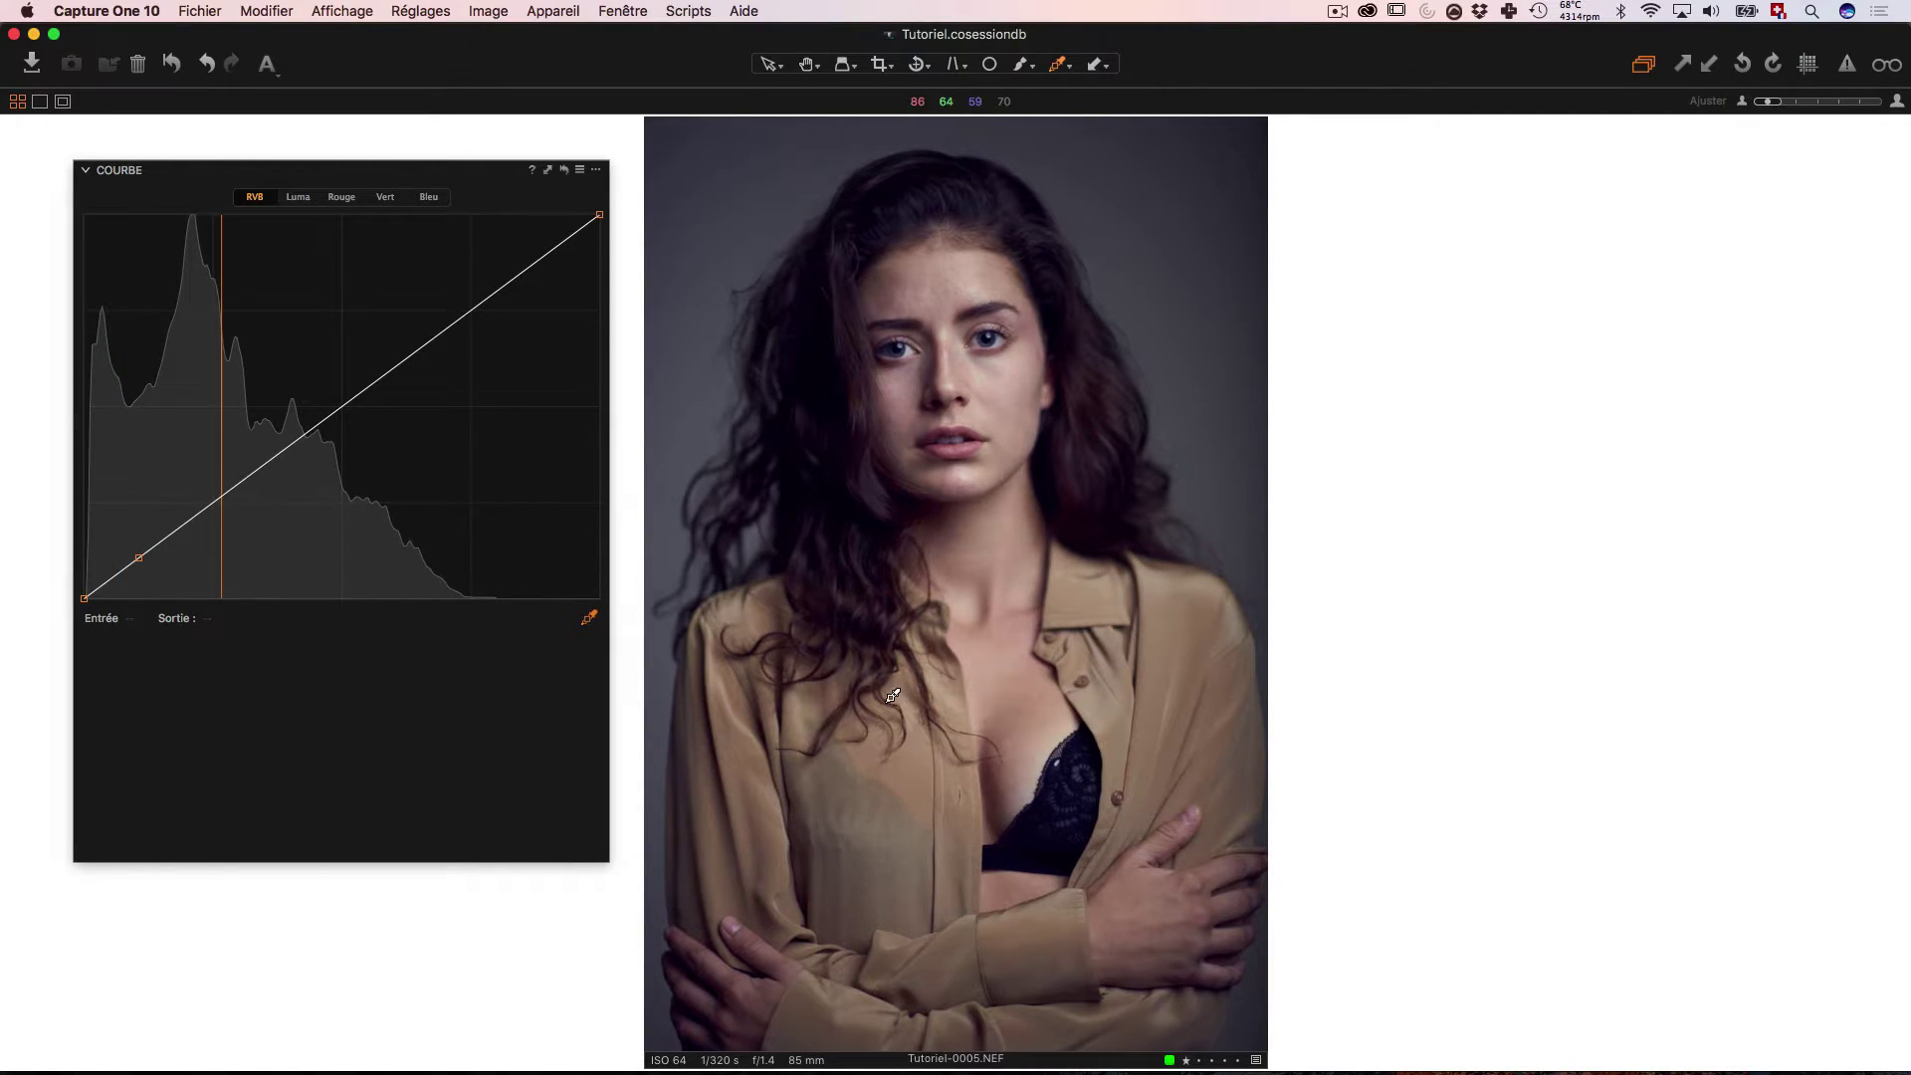
left_click(686, 358)
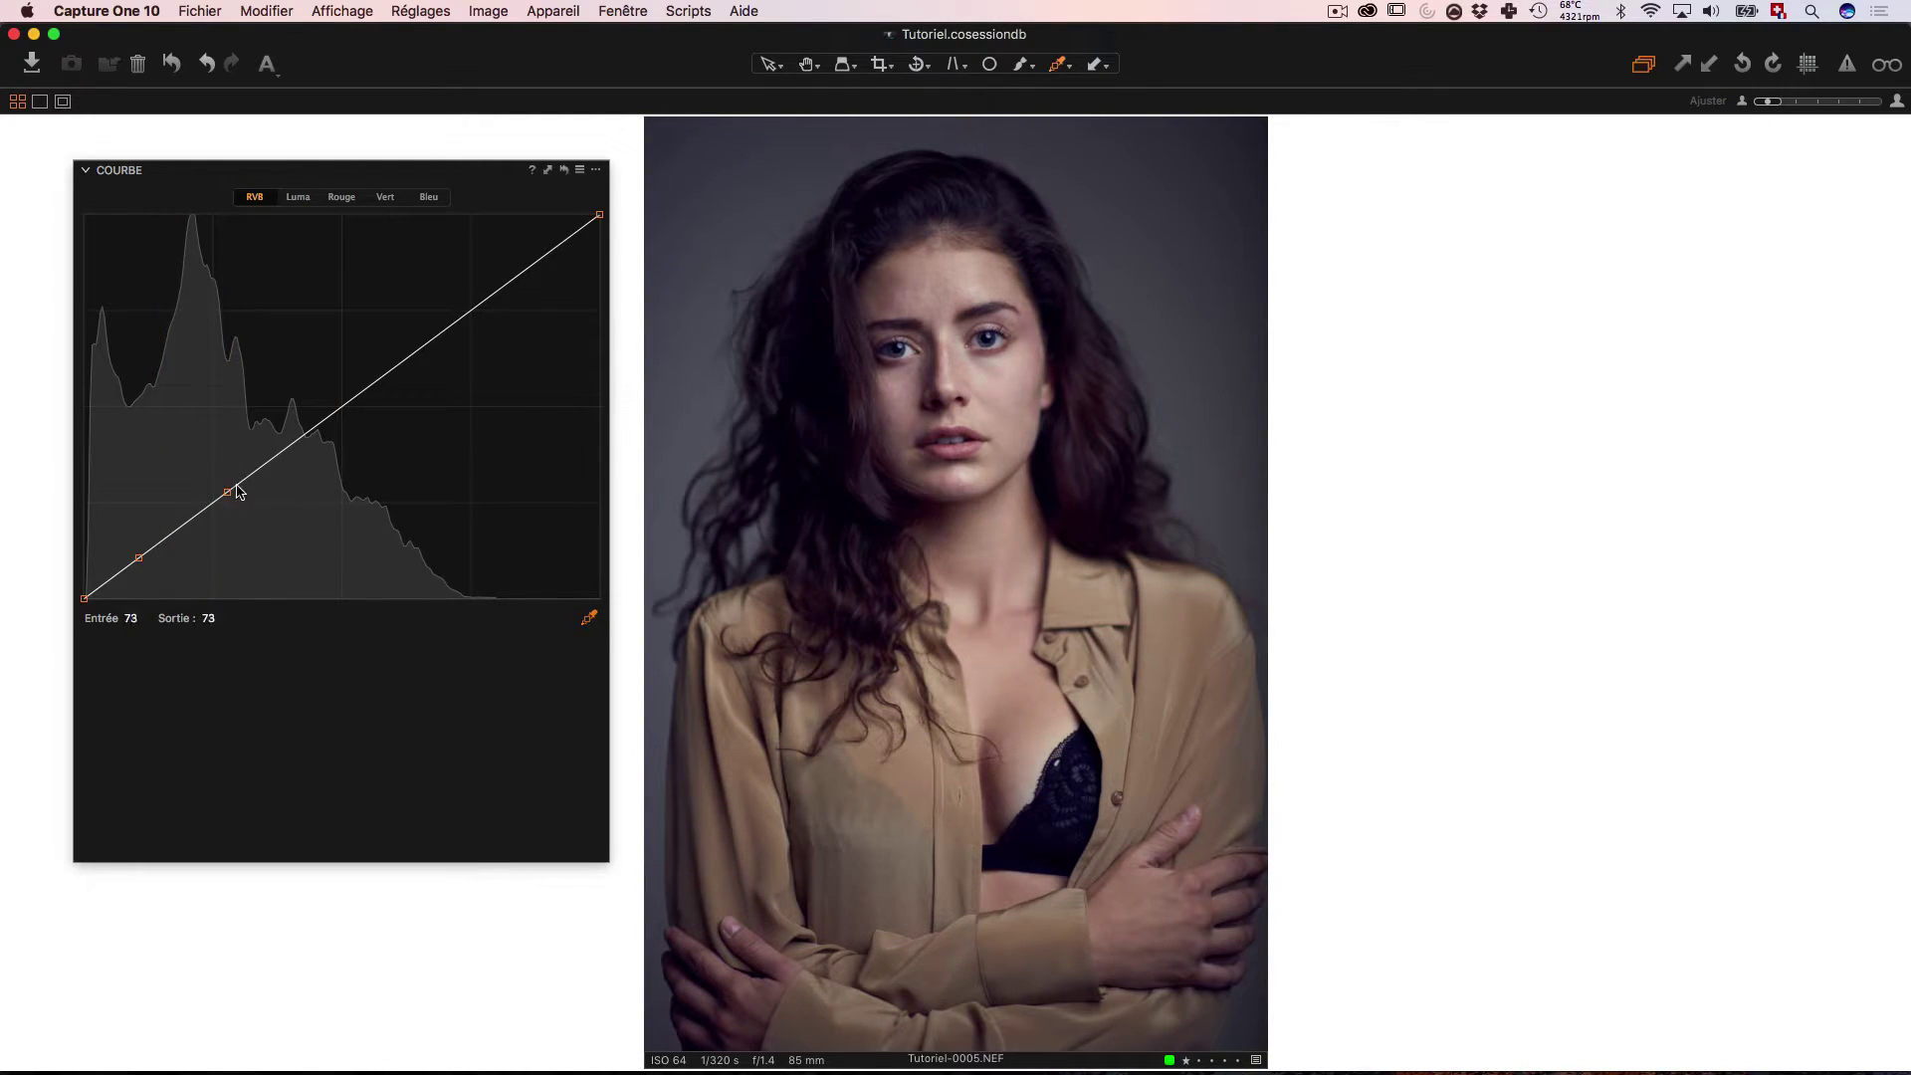
left_click(895, 290)
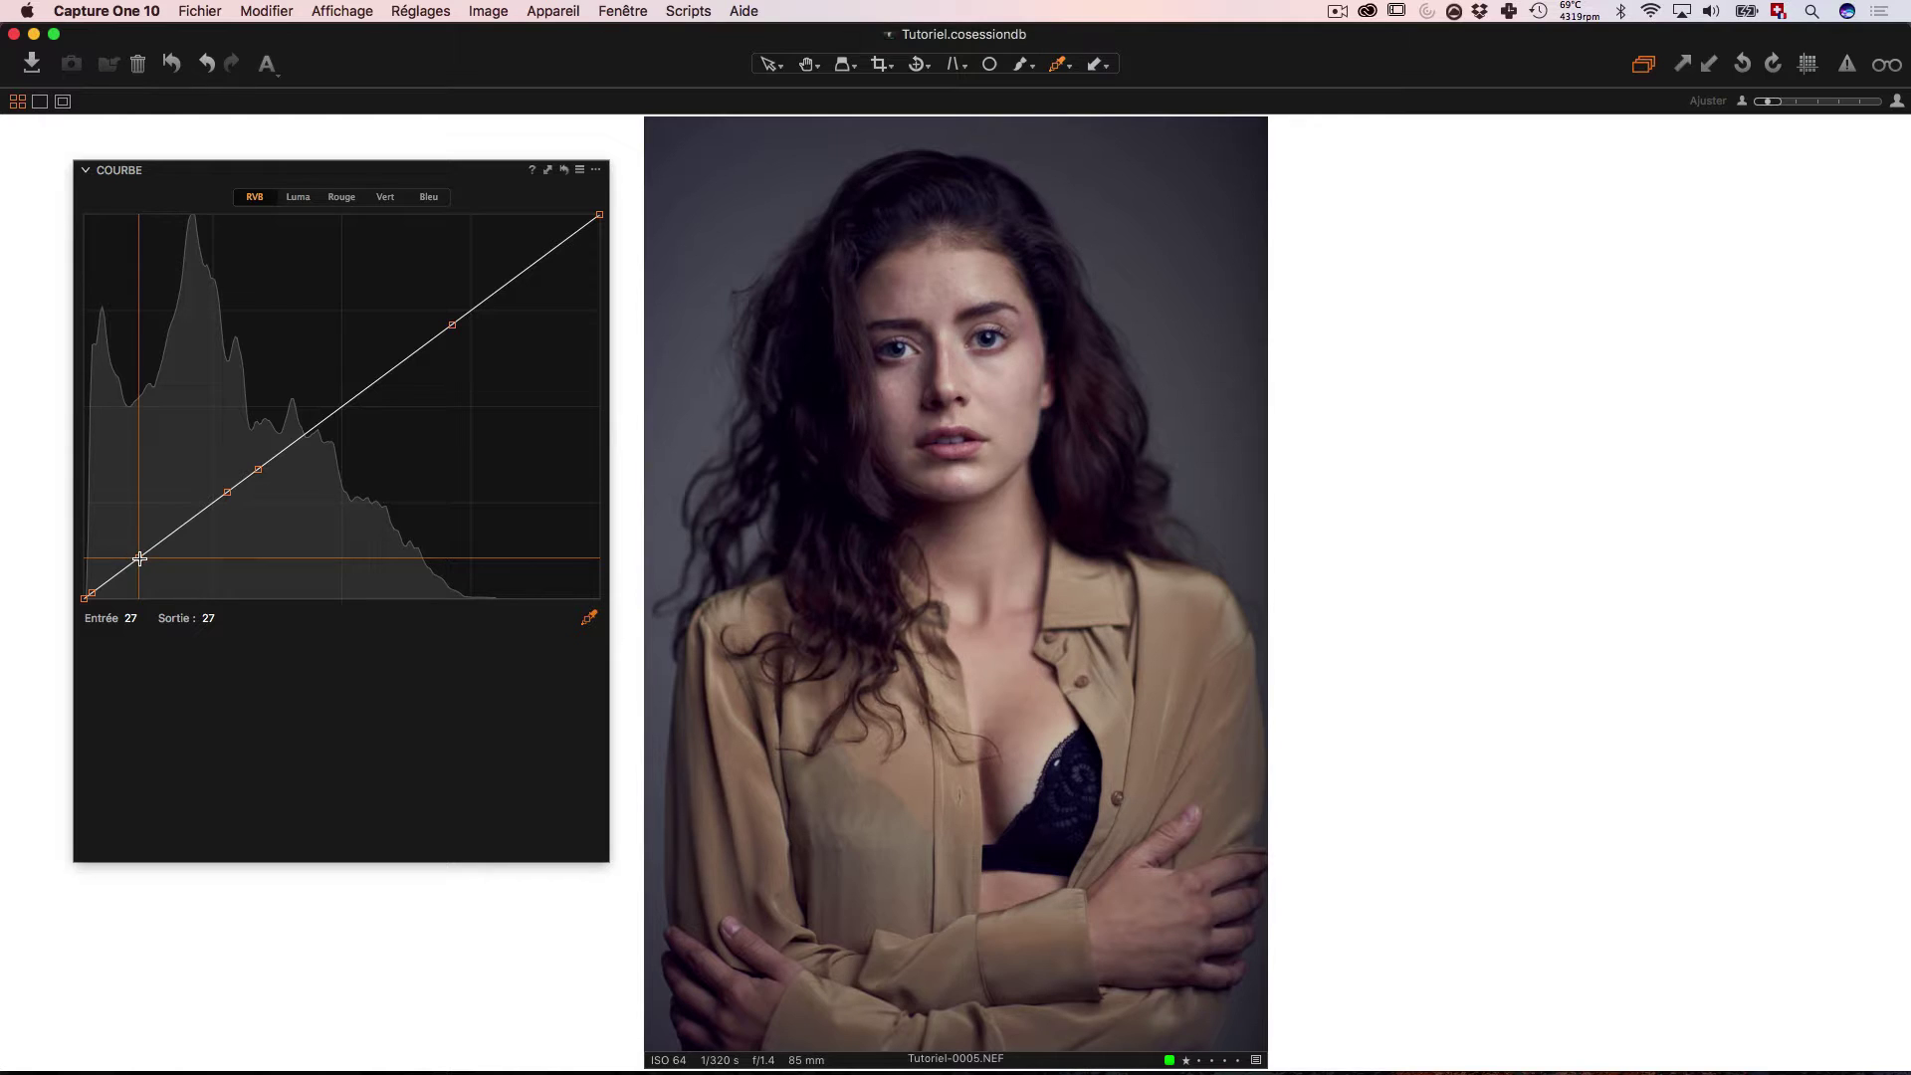
Step: Adjust the lowest shadow point, leaving it slightly below the diagonal to deepen shadows
left_click(139, 559)
left_click_drag(139, 557, 130, 548)
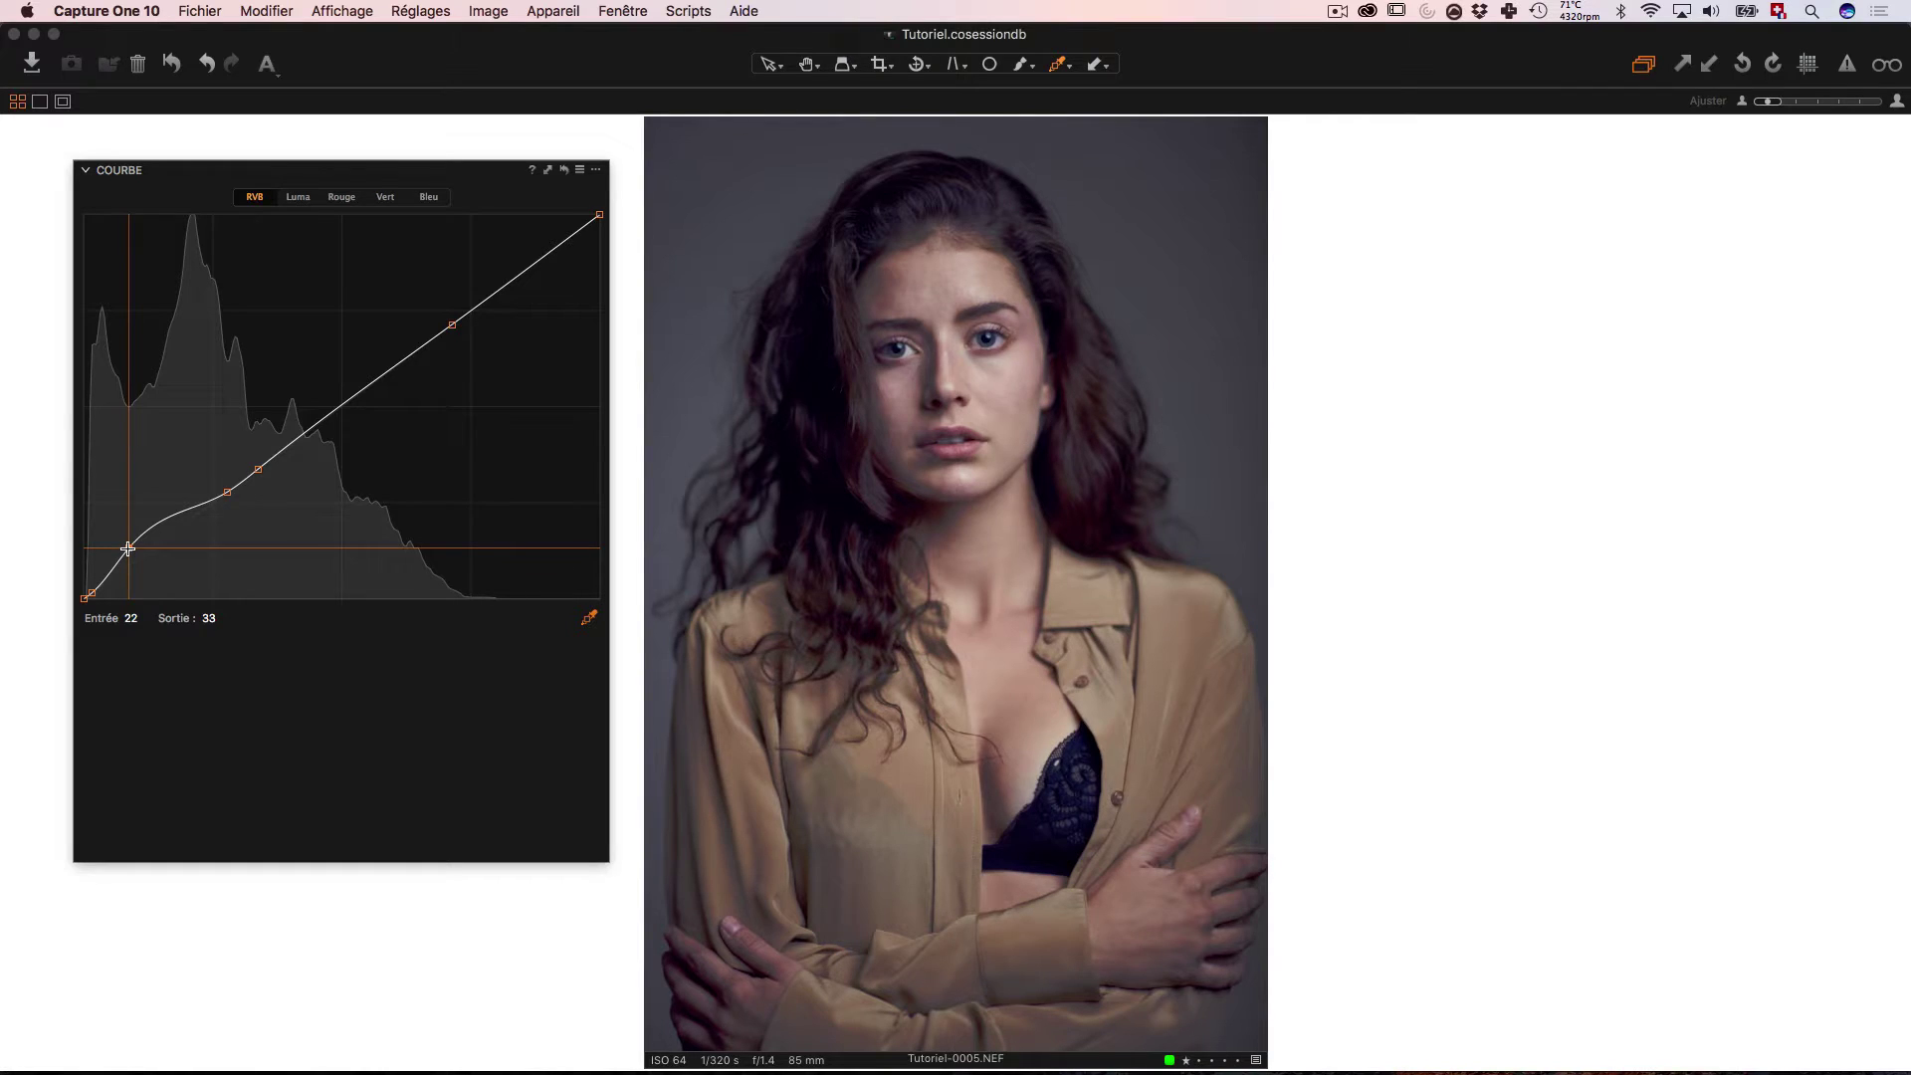
left_click(127, 548)
left_click_drag(130, 551, 132, 562)
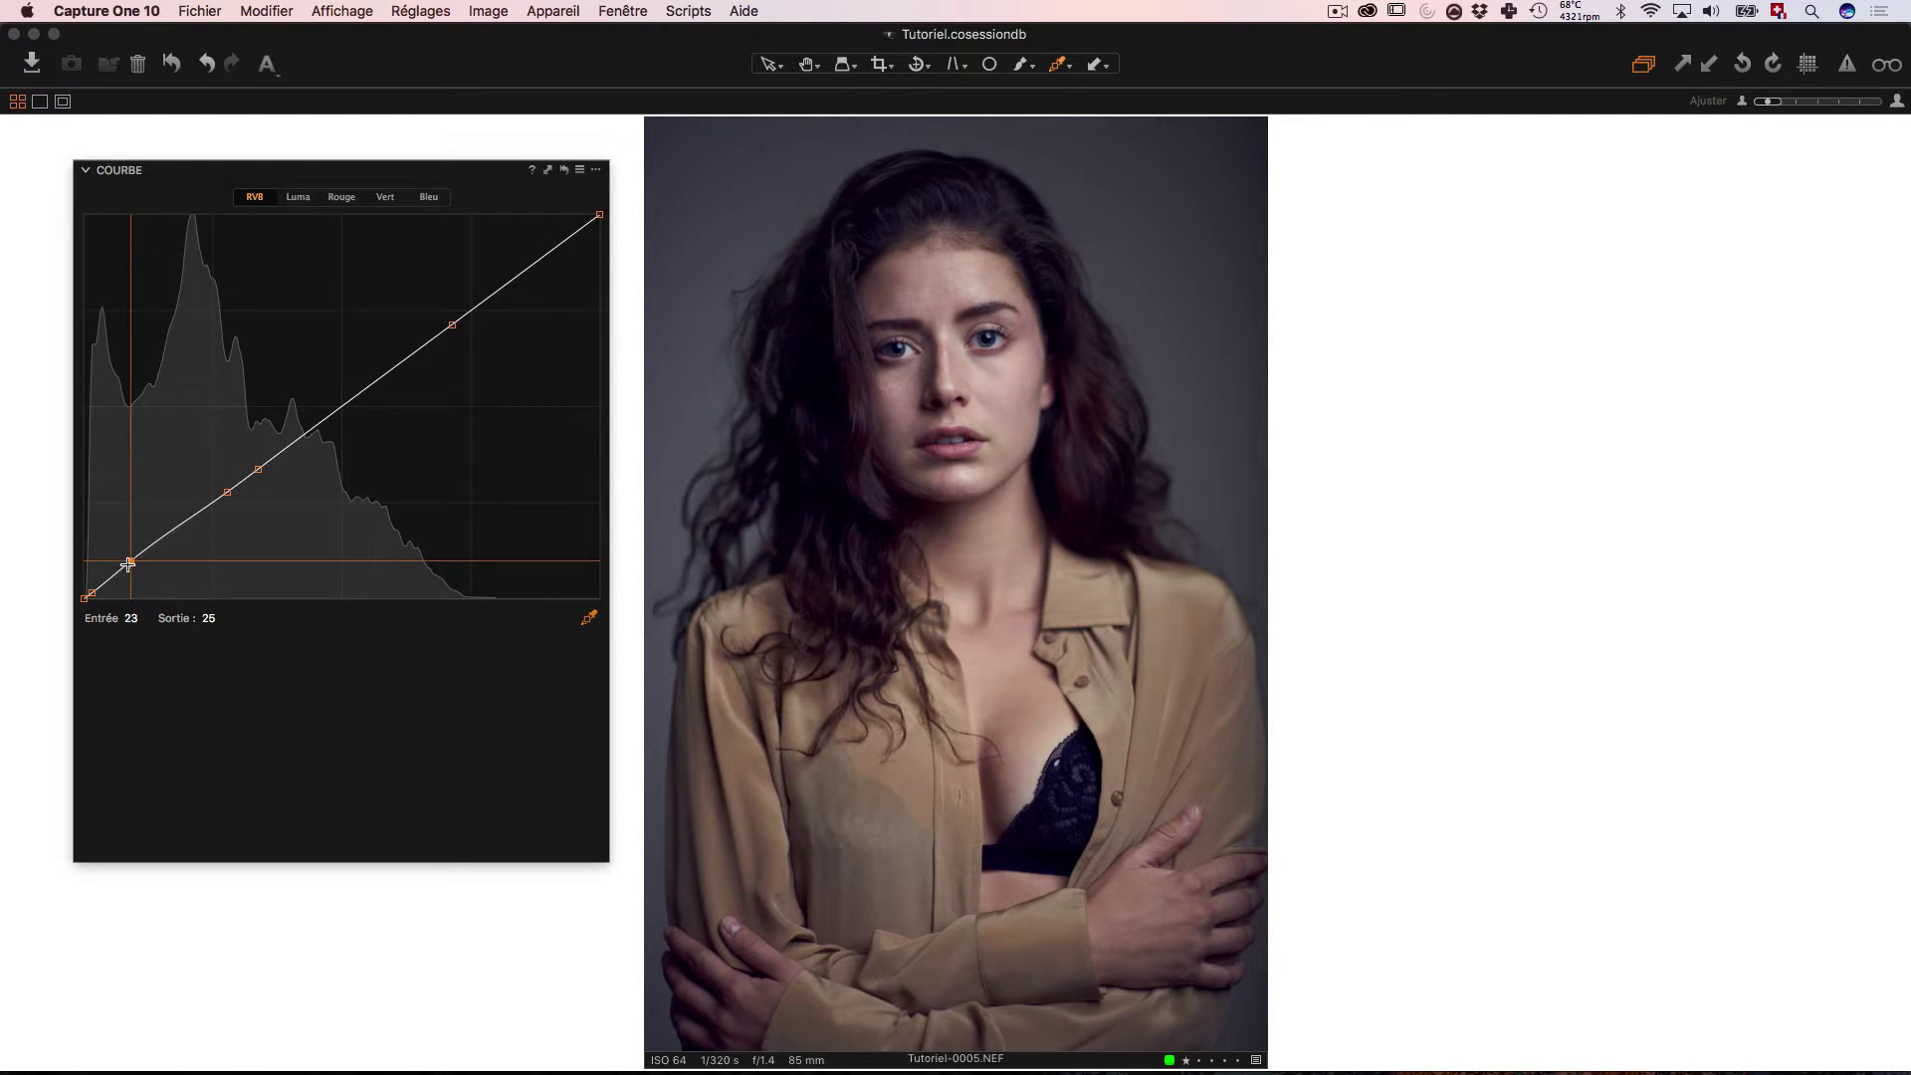
left_click_drag(128, 564, 129, 570)
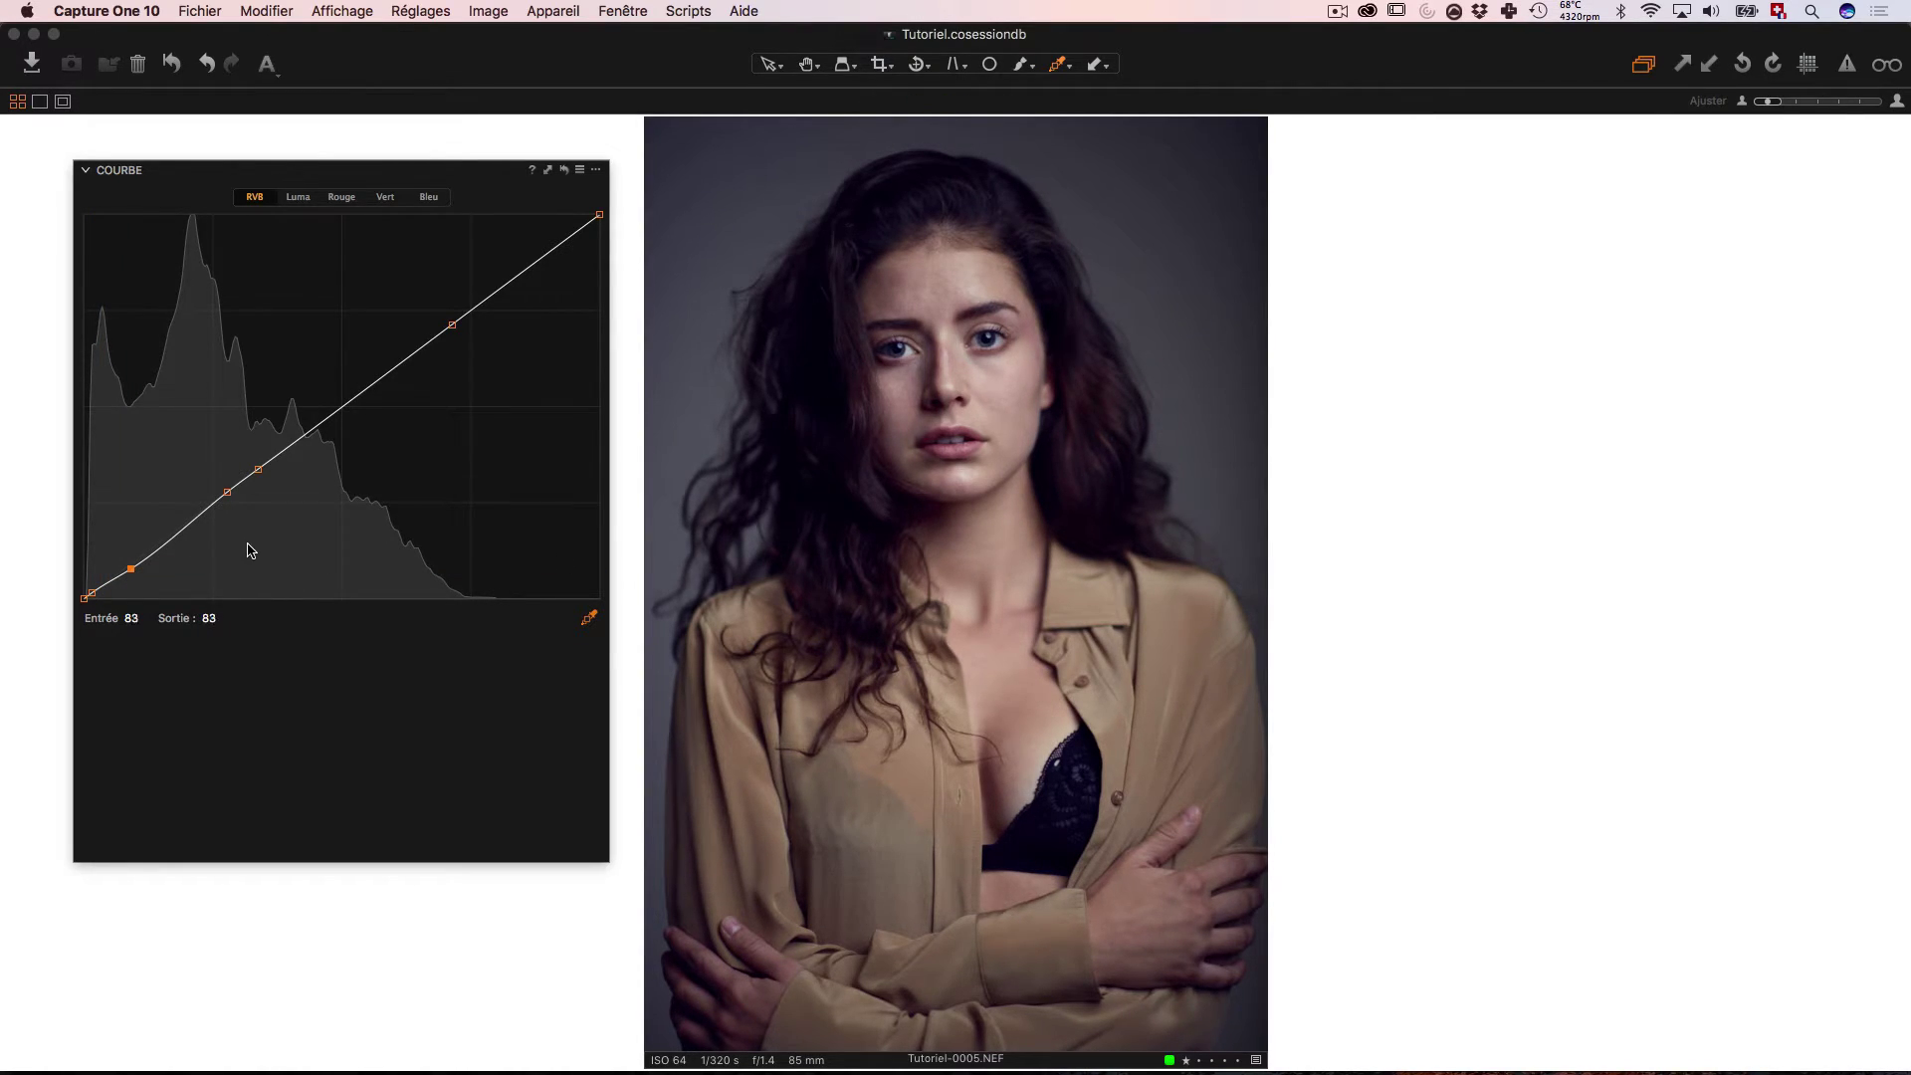
Step: Raise highlight and upper-midtone points on the RGB curve, undoing an accidental reset to keep the S-curve
left_click(556, 245)
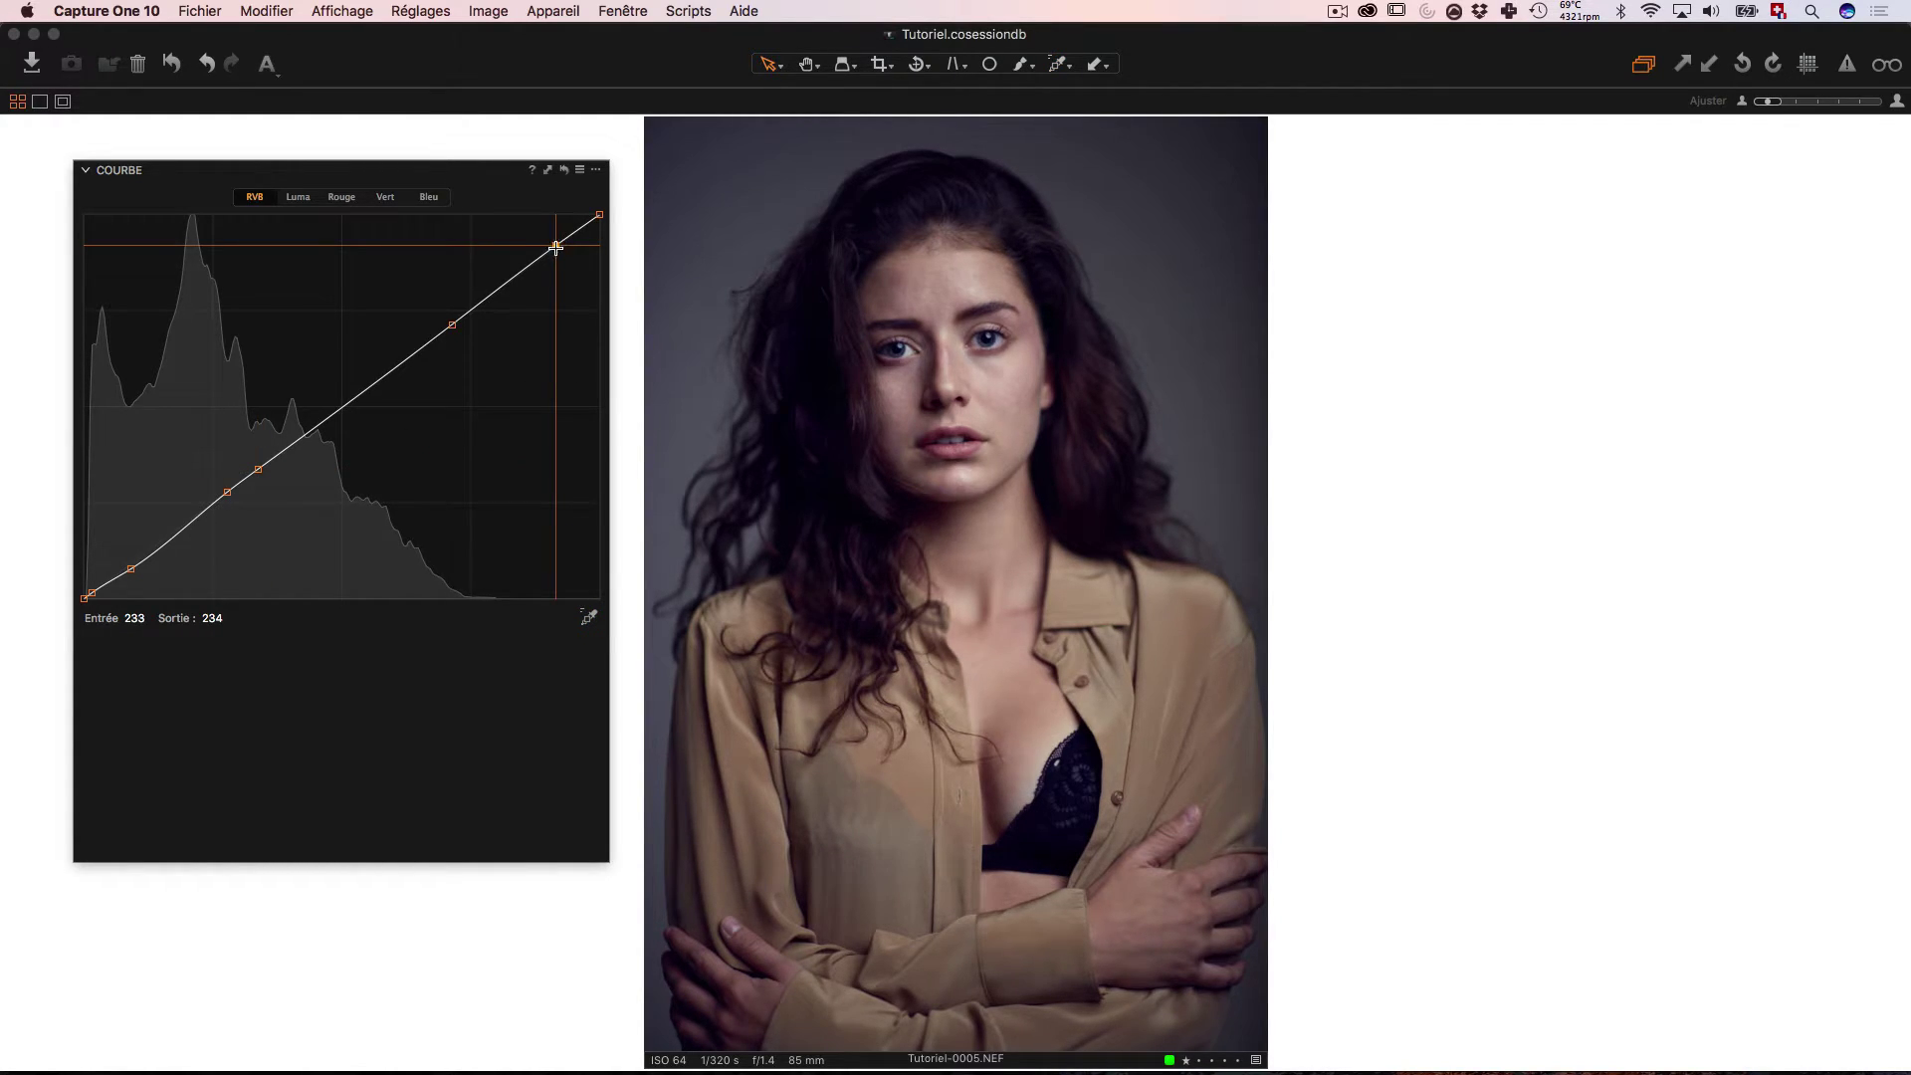
left_click_drag(556, 245, 541, 245)
left_click_drag(539, 245, 539, 242)
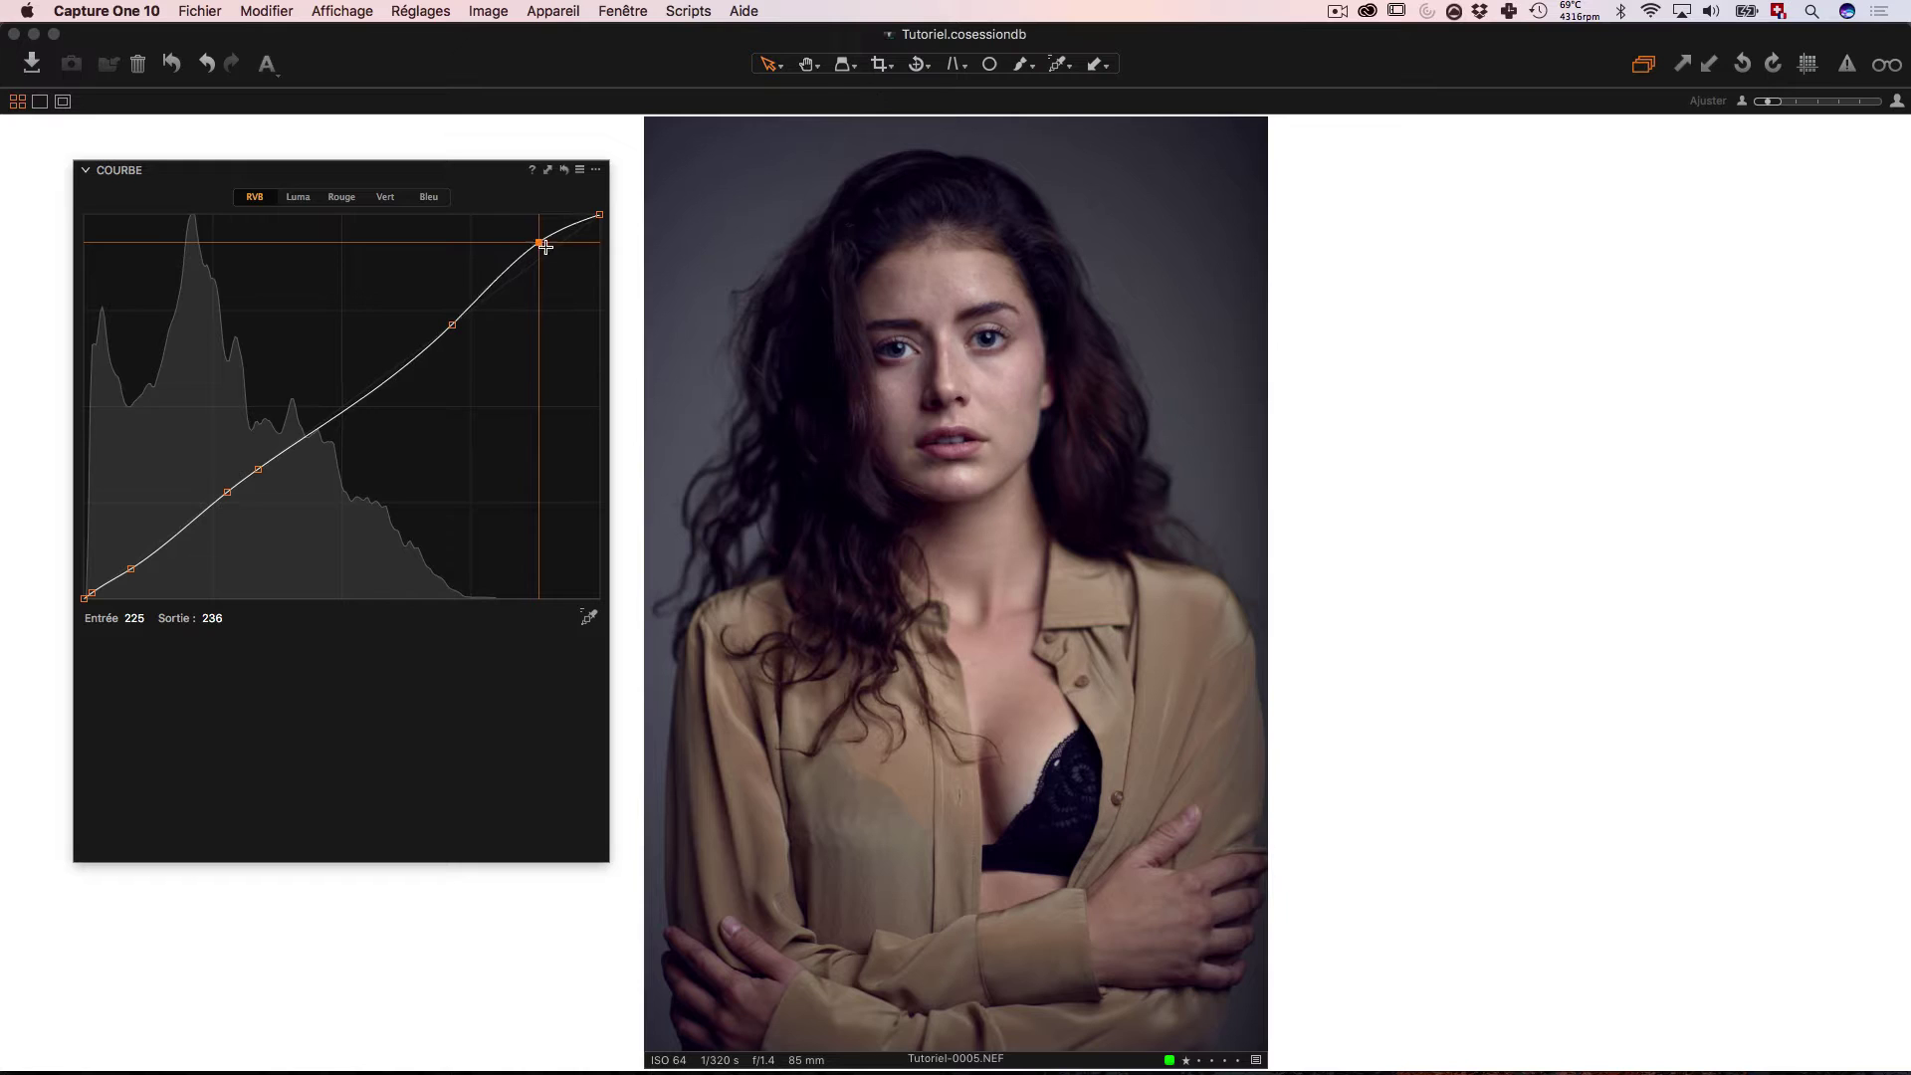
left_click_drag(452, 329, 447, 317)
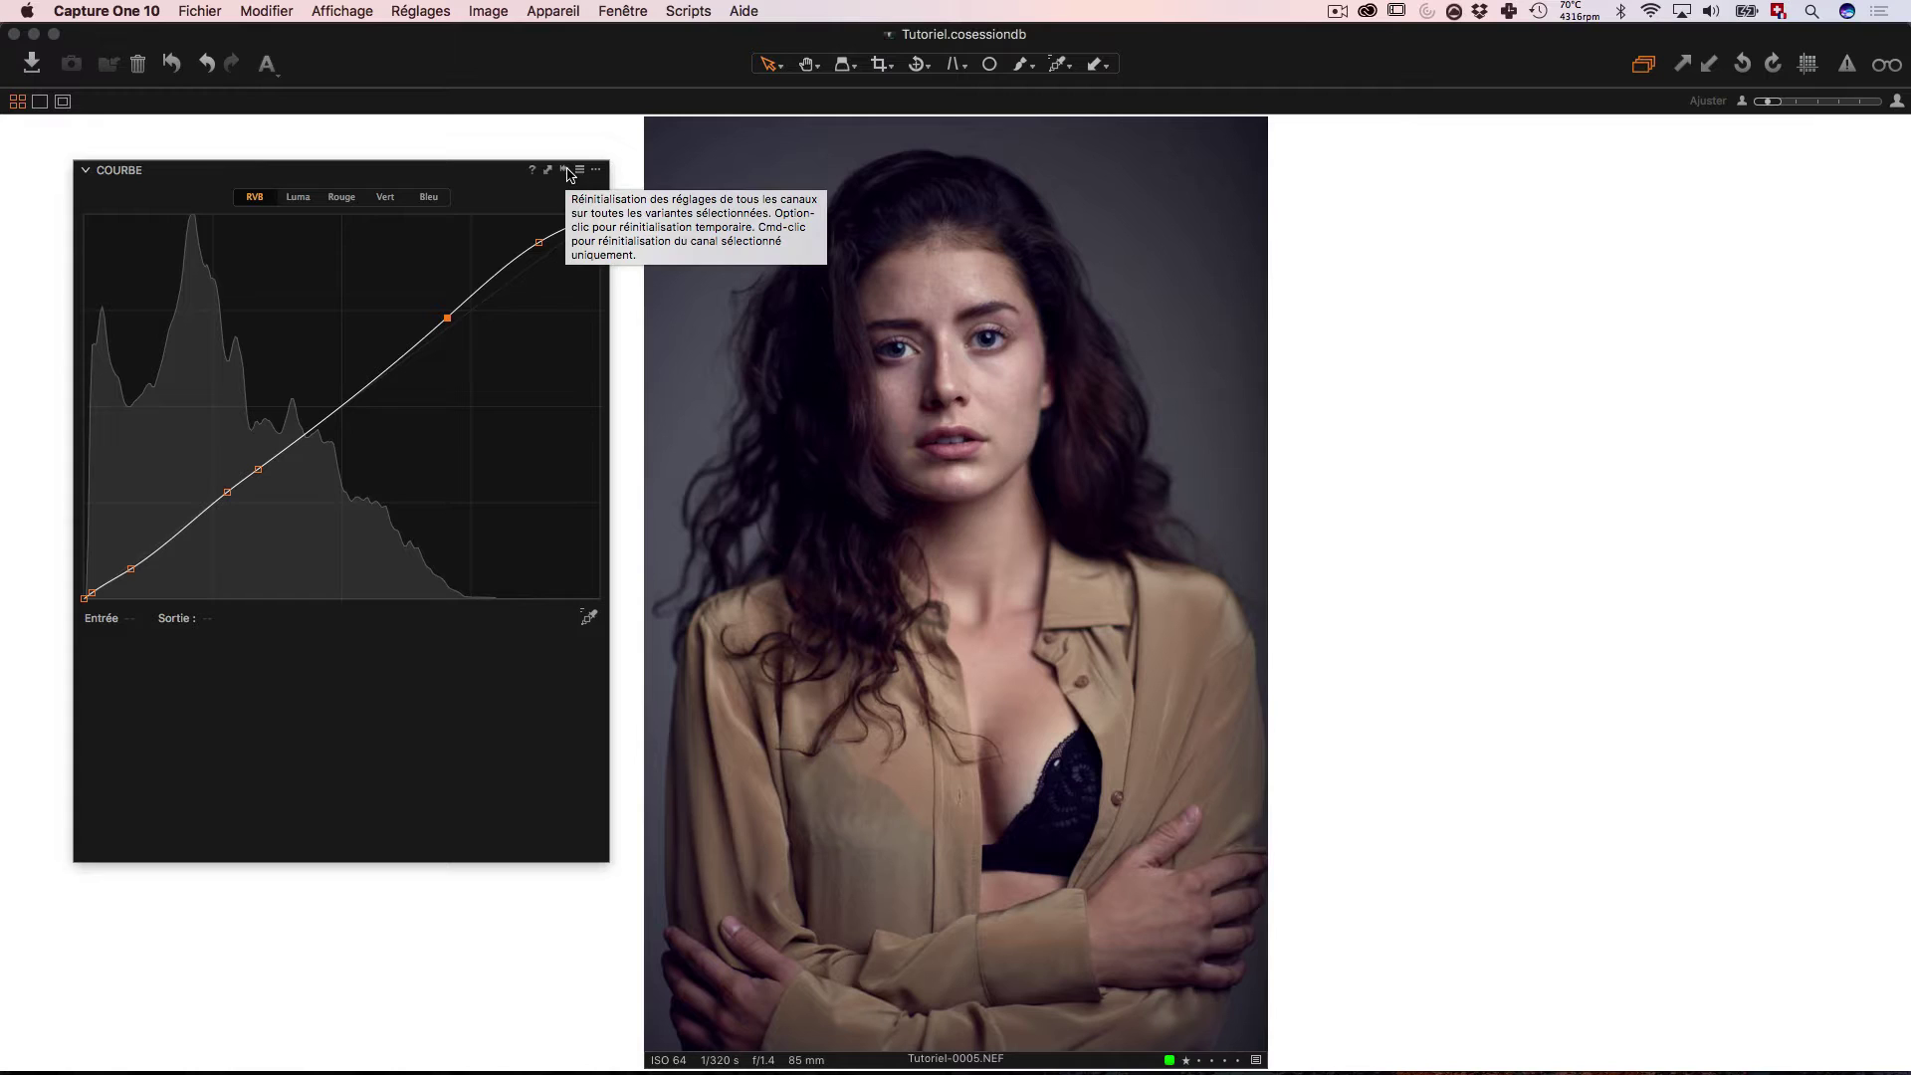
left_click(565, 170)
key("super+z")
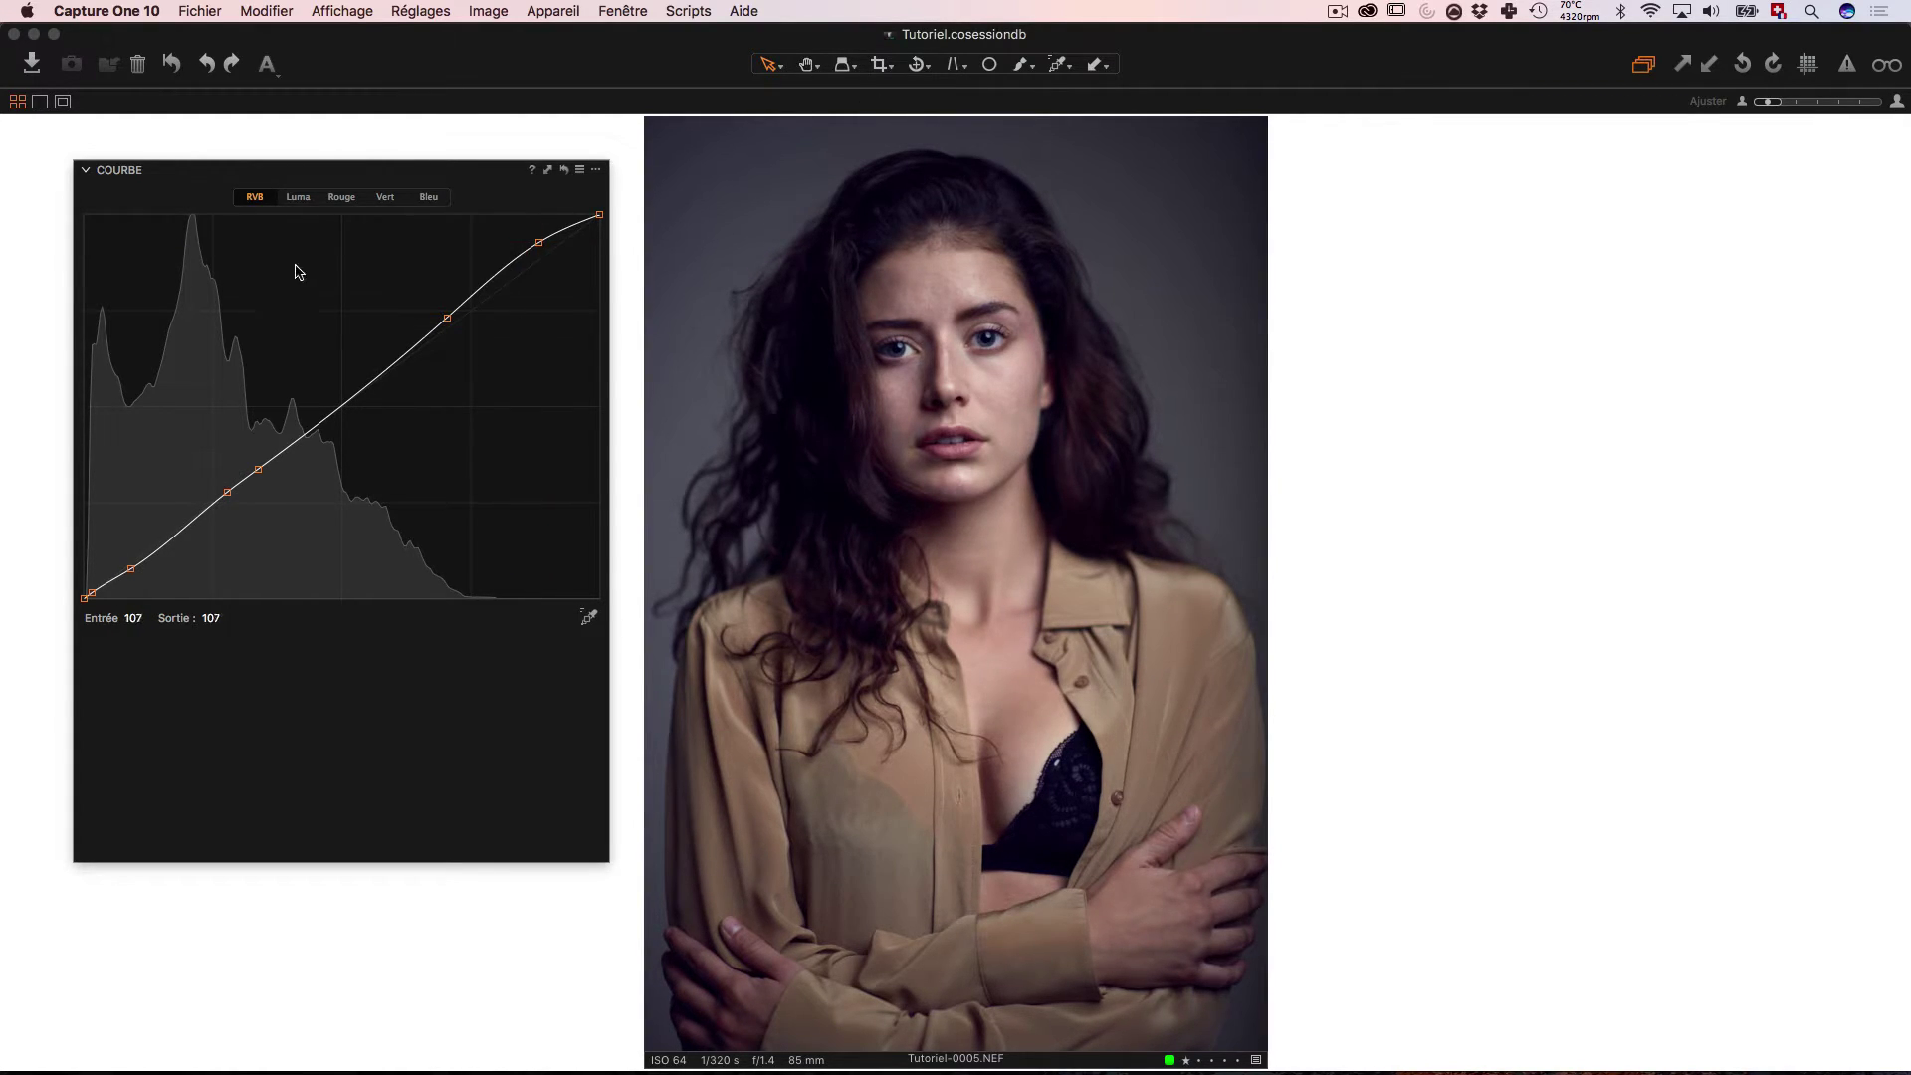
Step: Compare the photo with and without the curve, check Luma and RGB, then view the Red curve
key("super+shift+z")
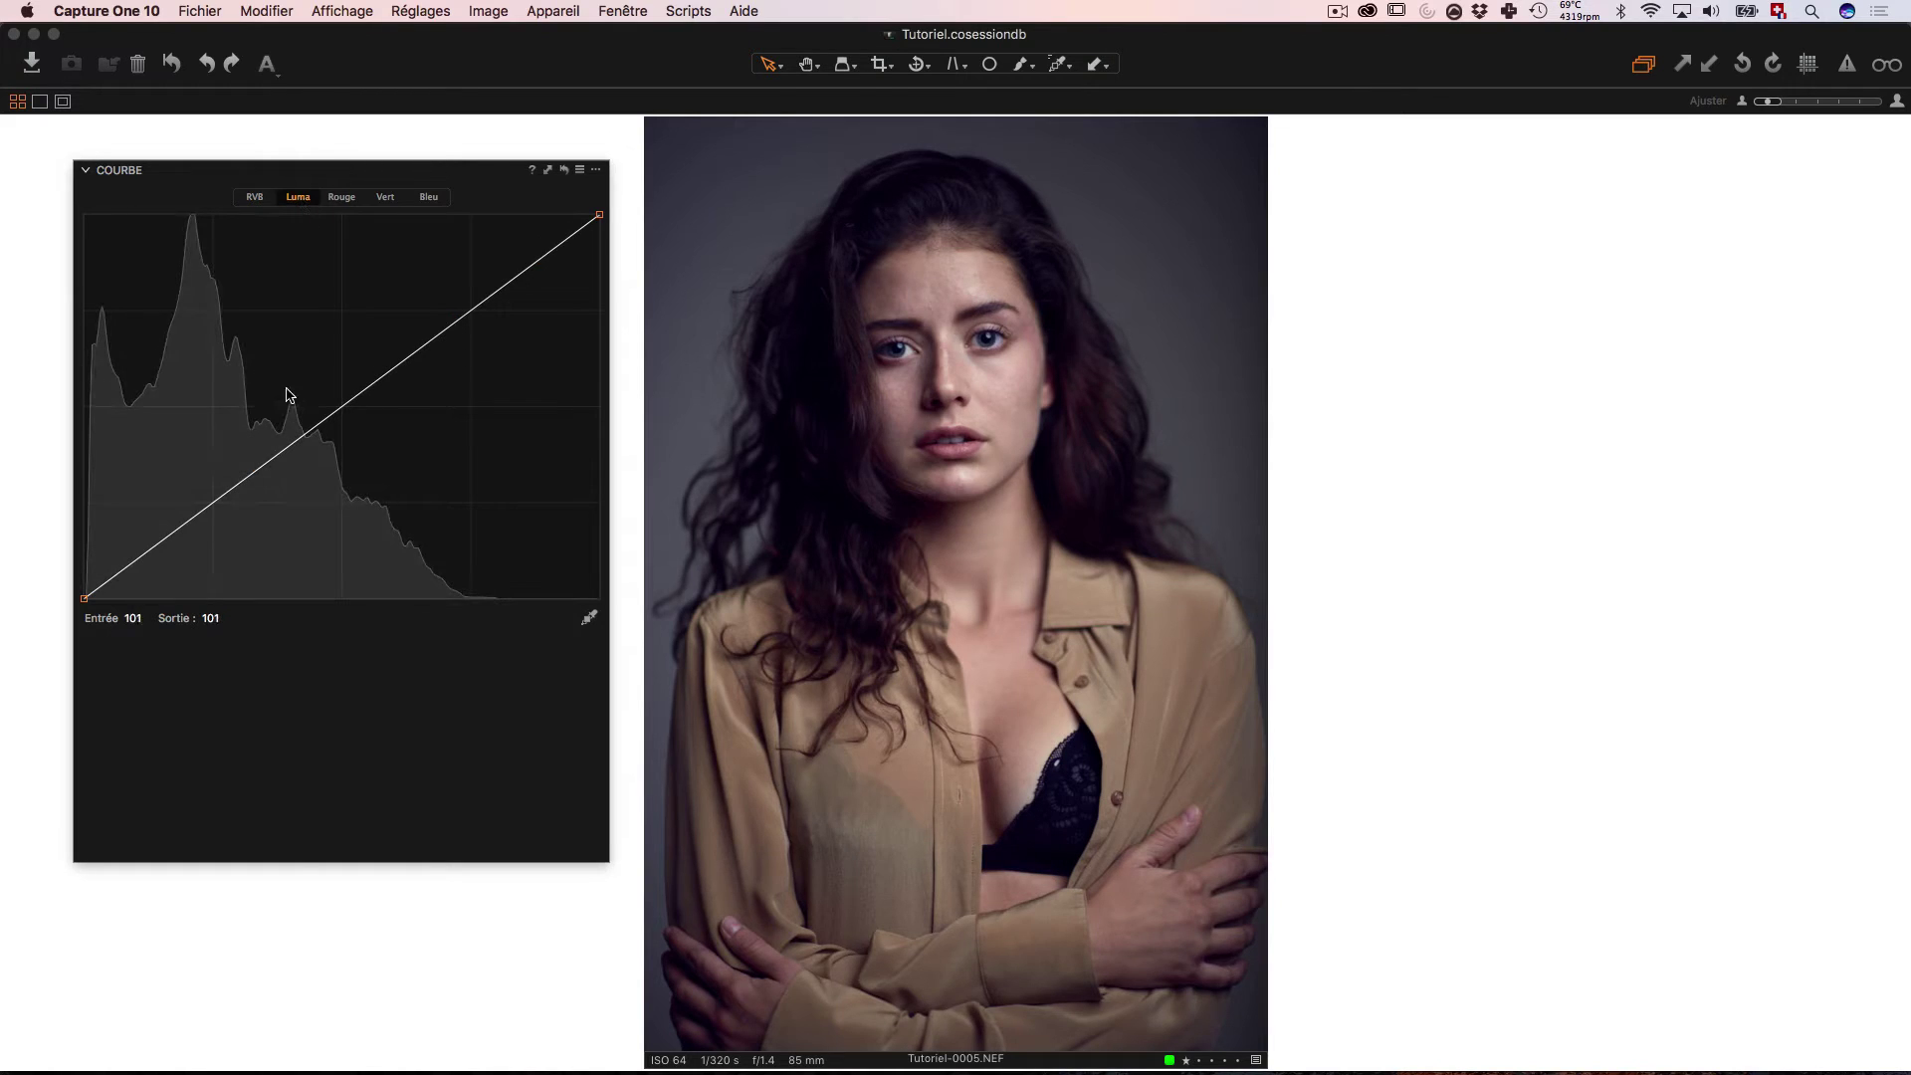
key("super+z")
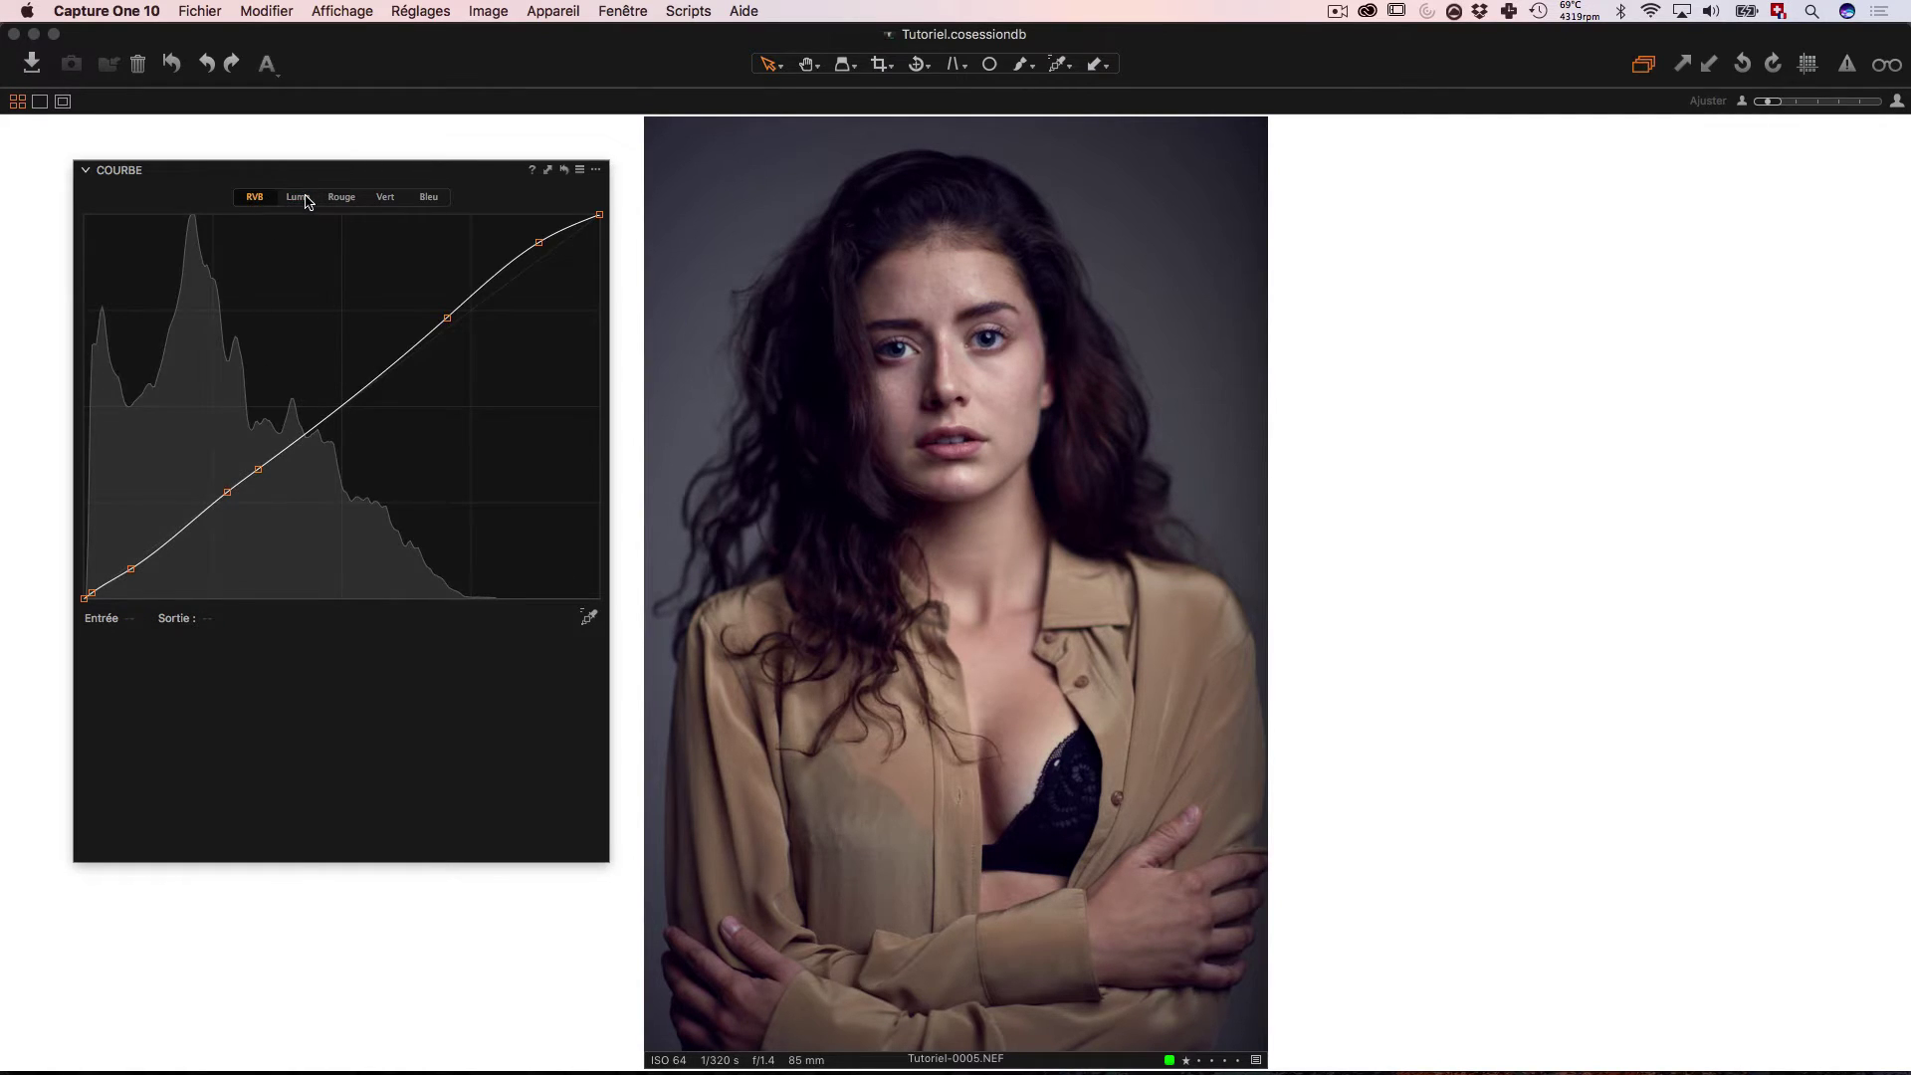
left_click(299, 197)
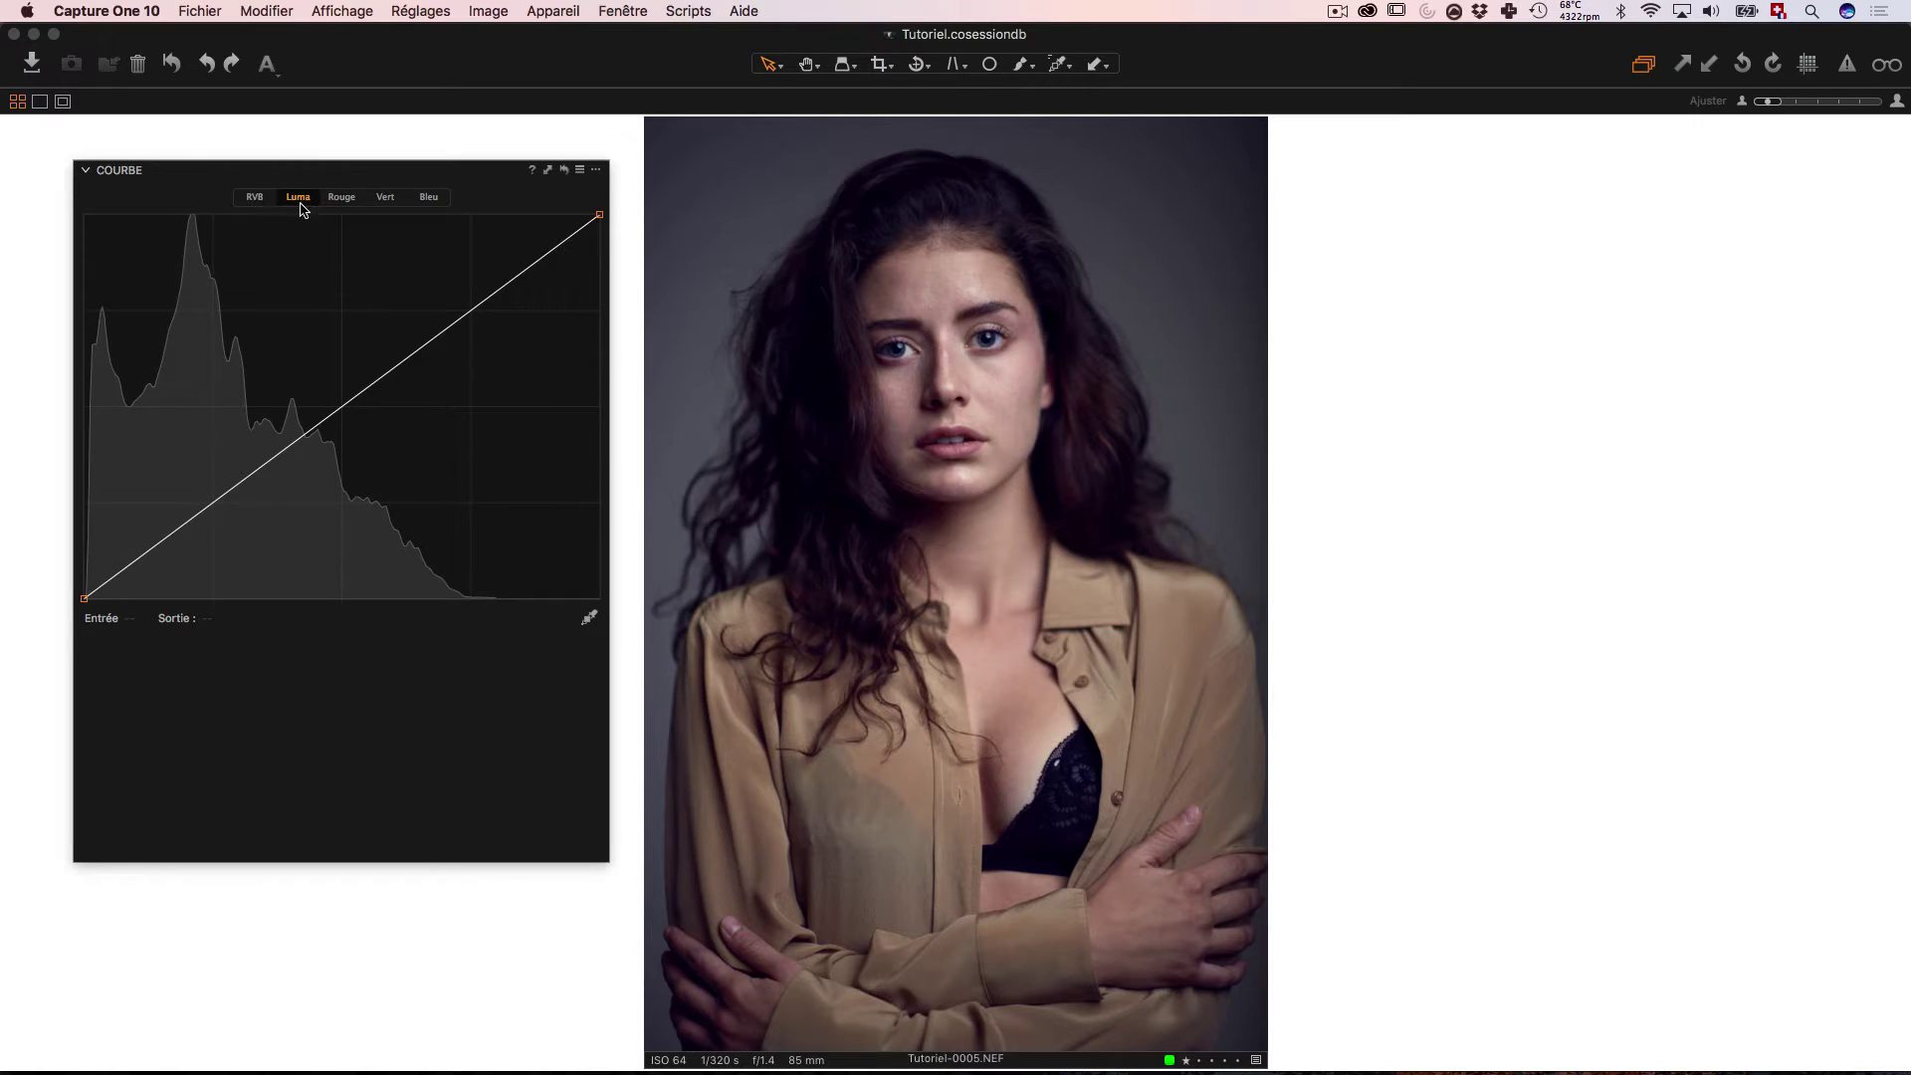
left_click(255, 202)
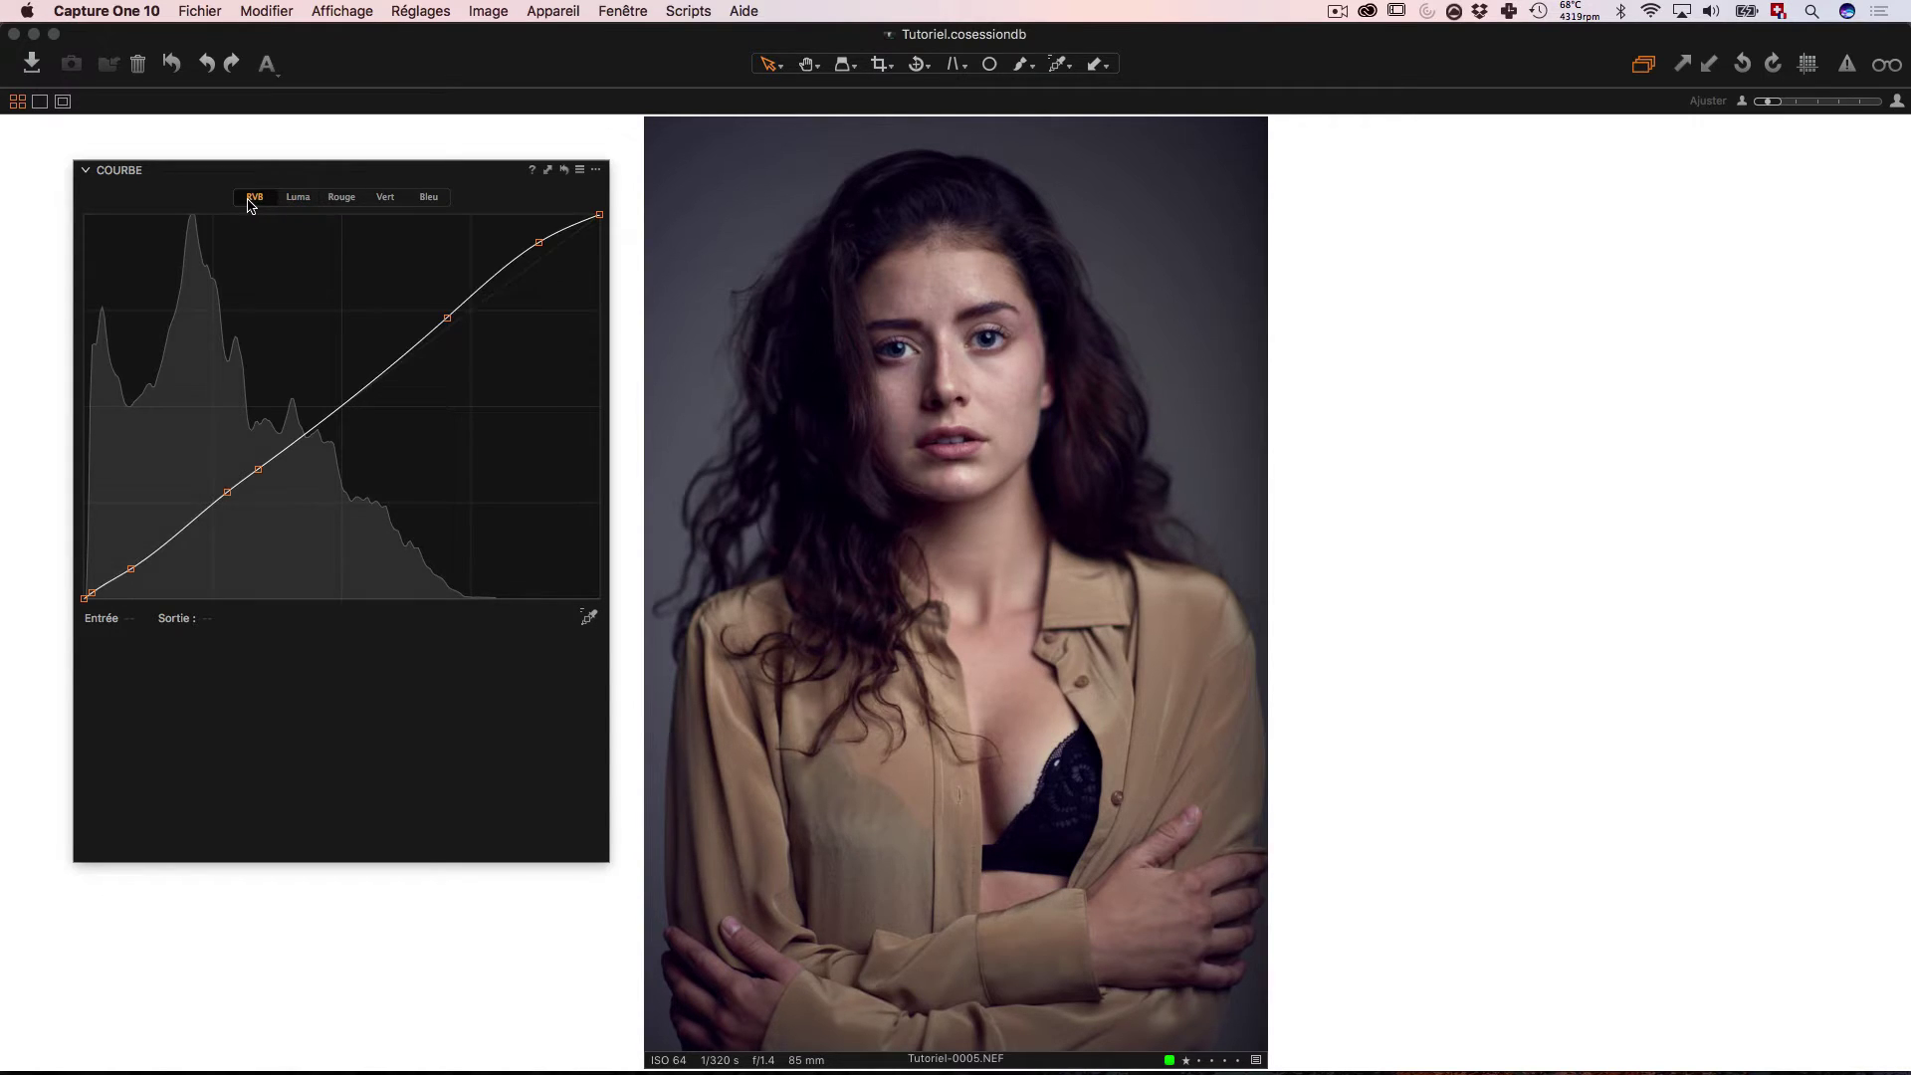
left_click(343, 199)
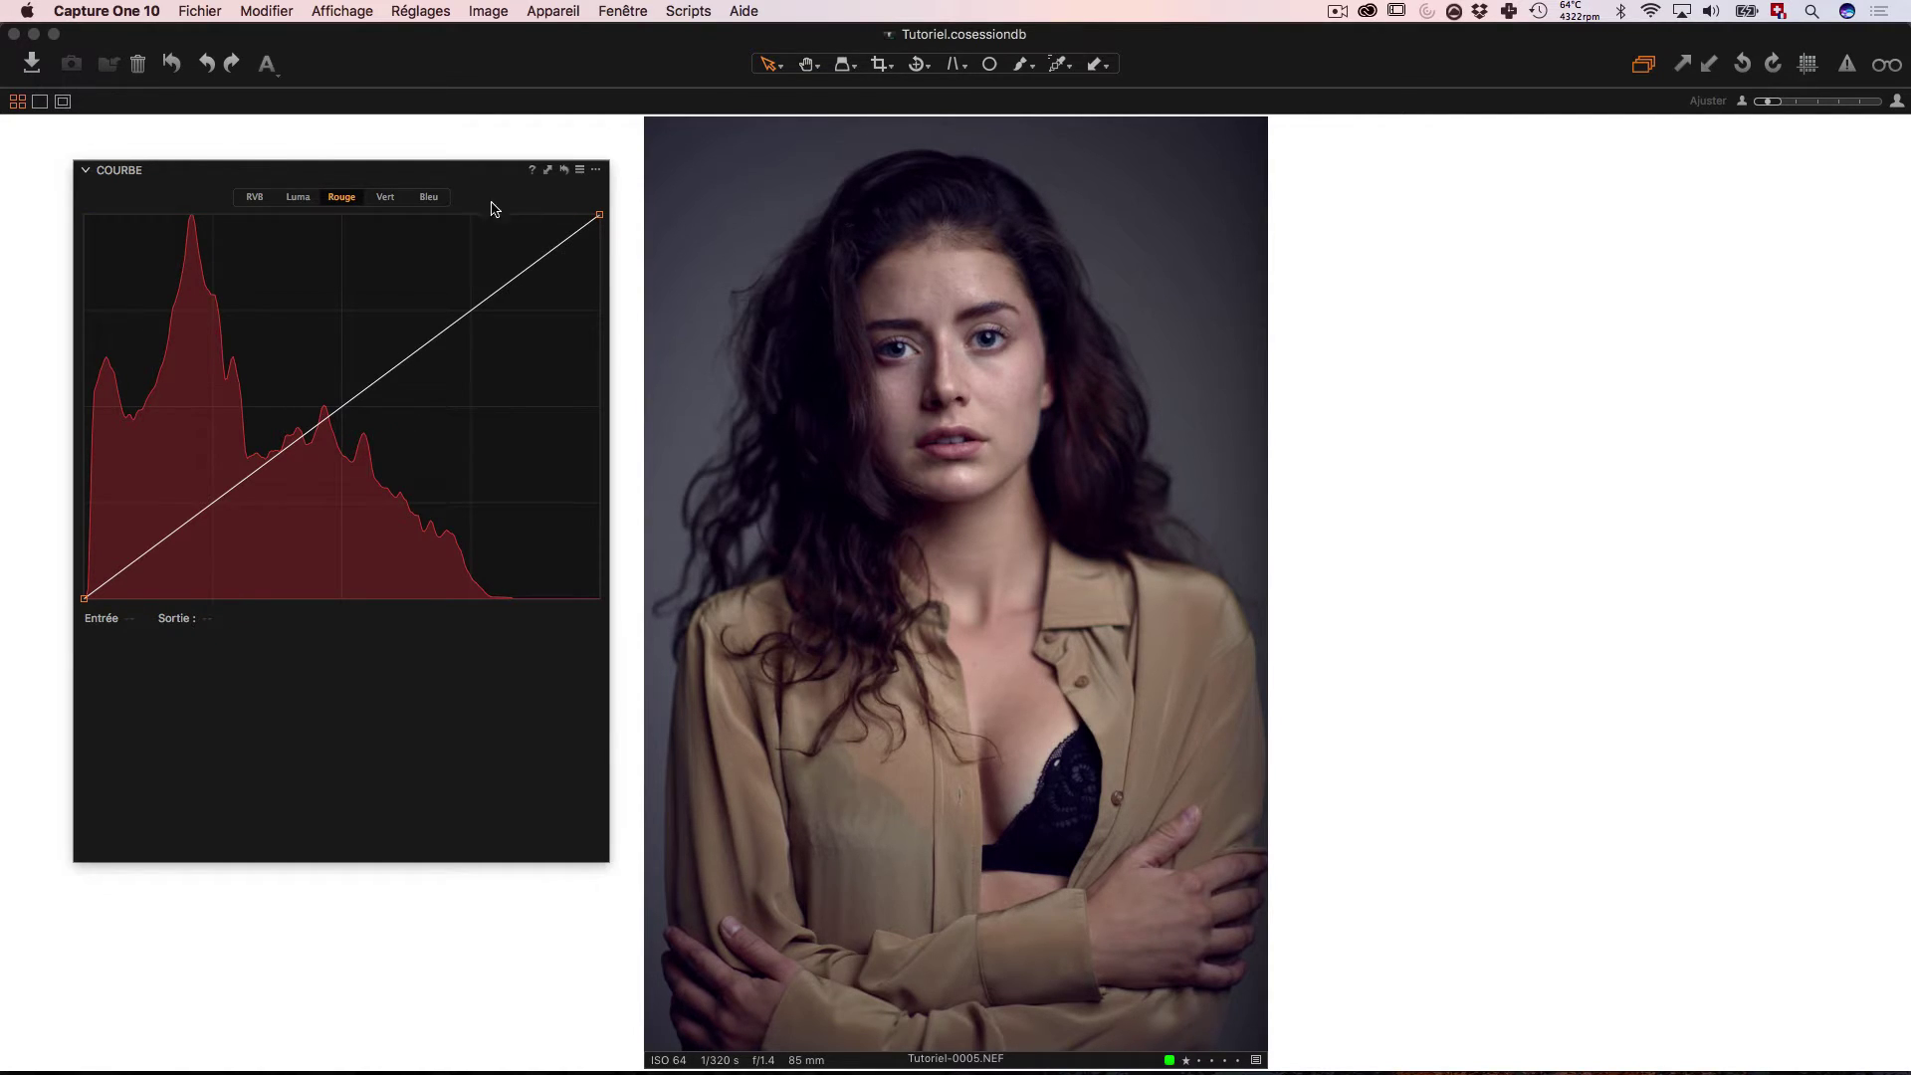
Step: Apply the 5-point-AllChannels curve preset and switch back to the RGB curve
left_click(580, 171)
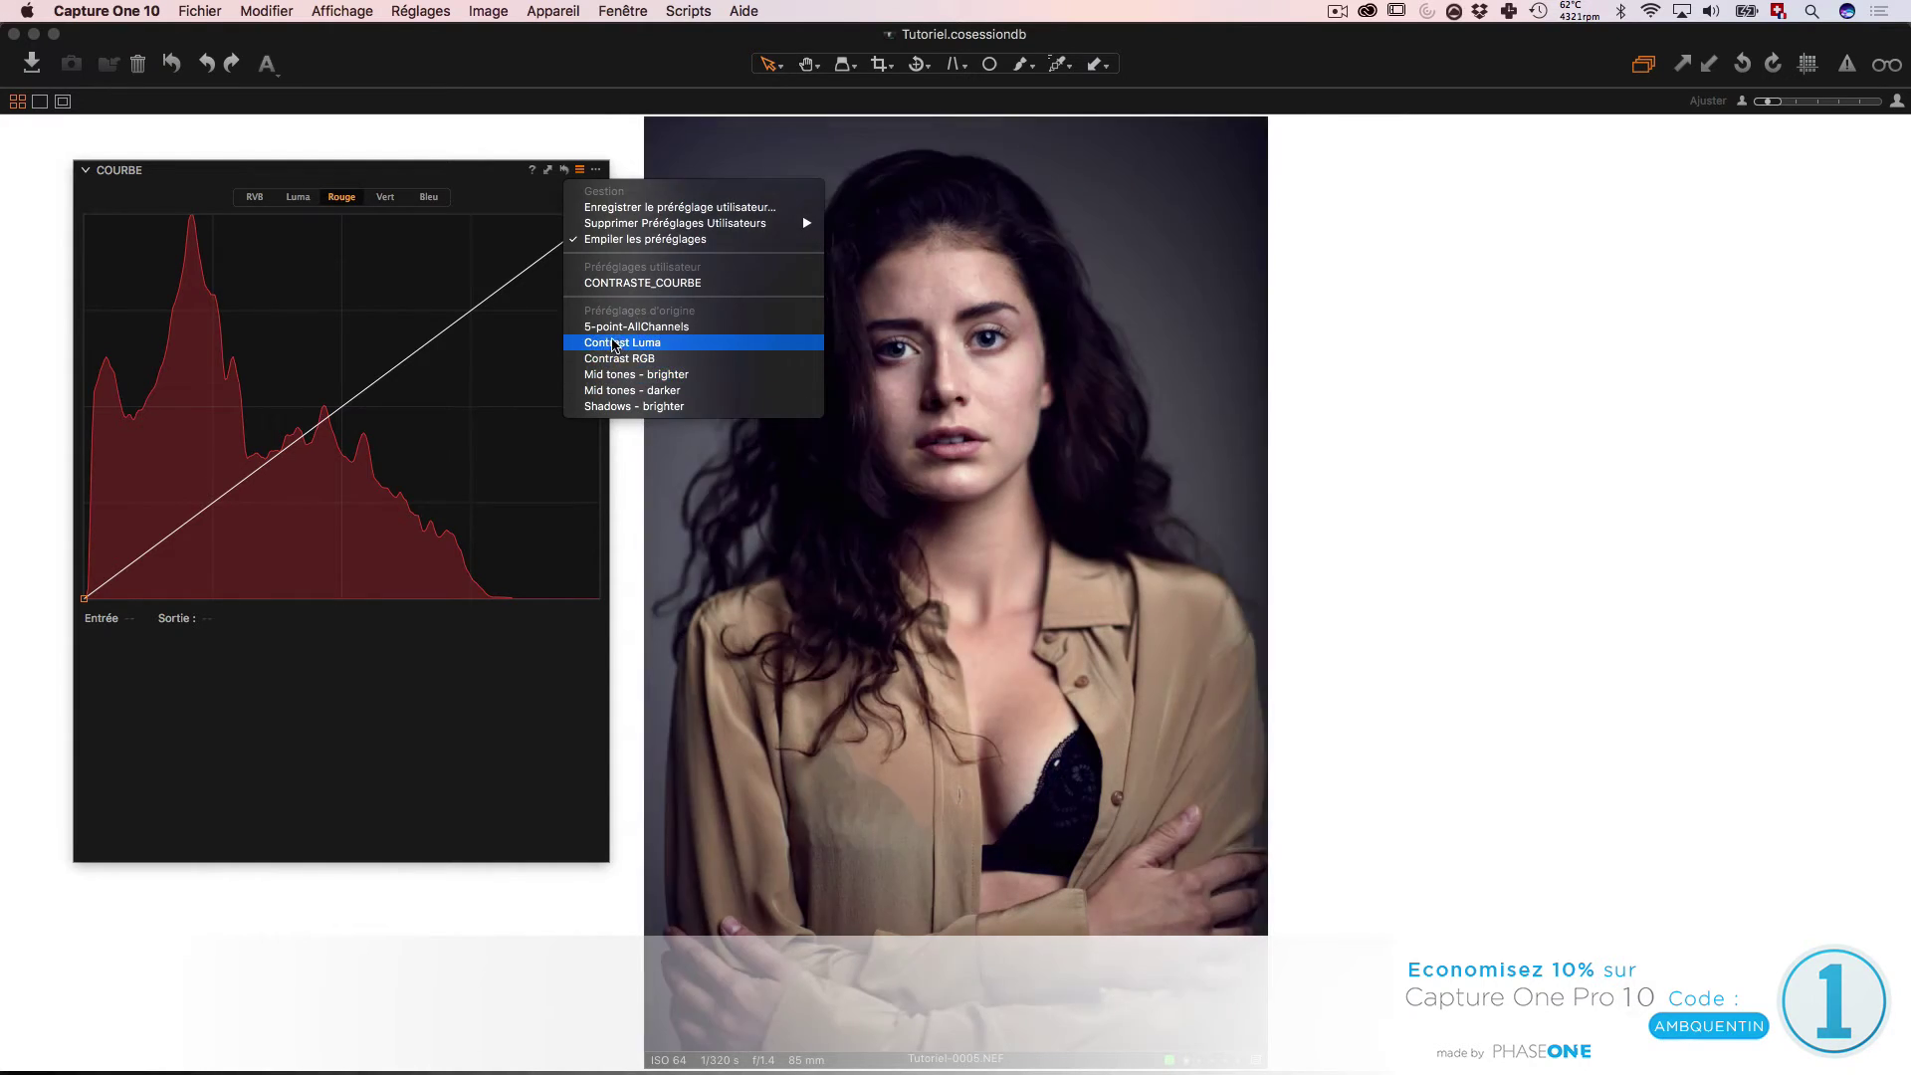
left_click(580, 169)
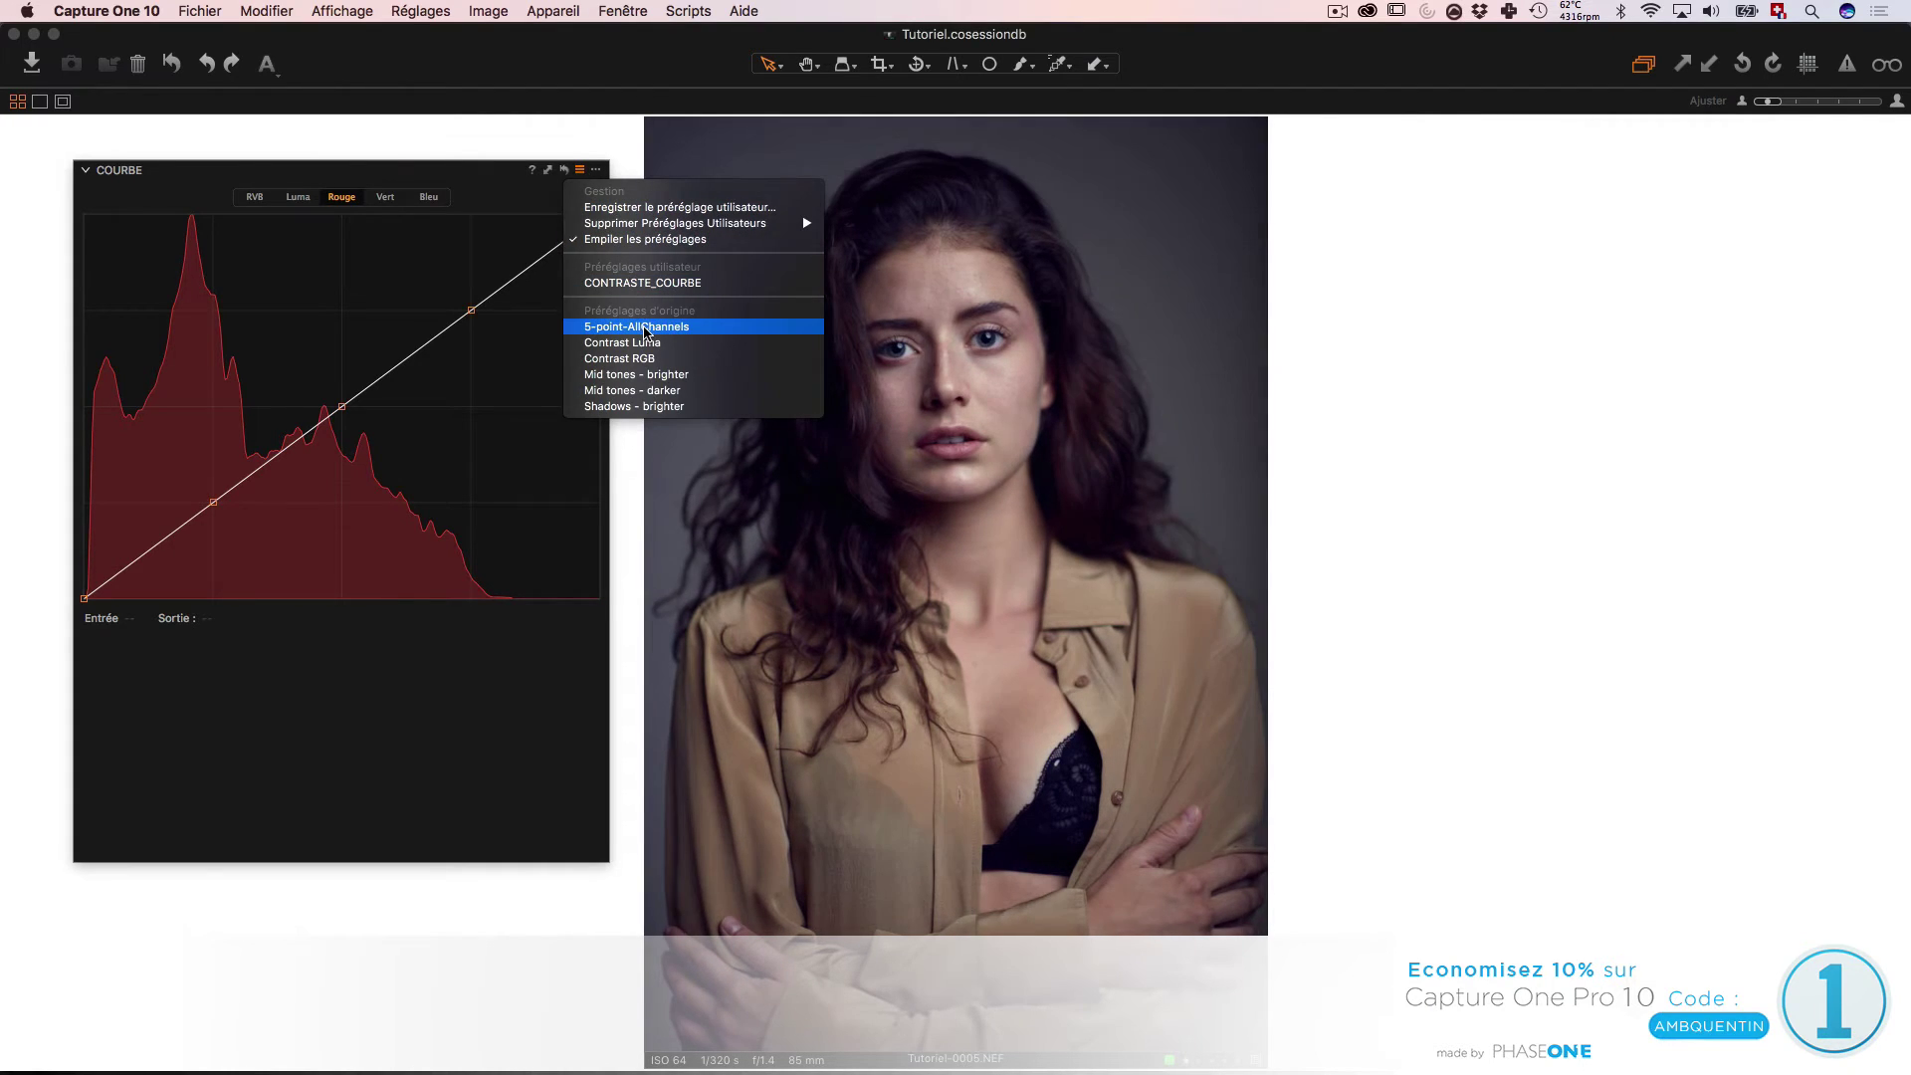
left_click(637, 327)
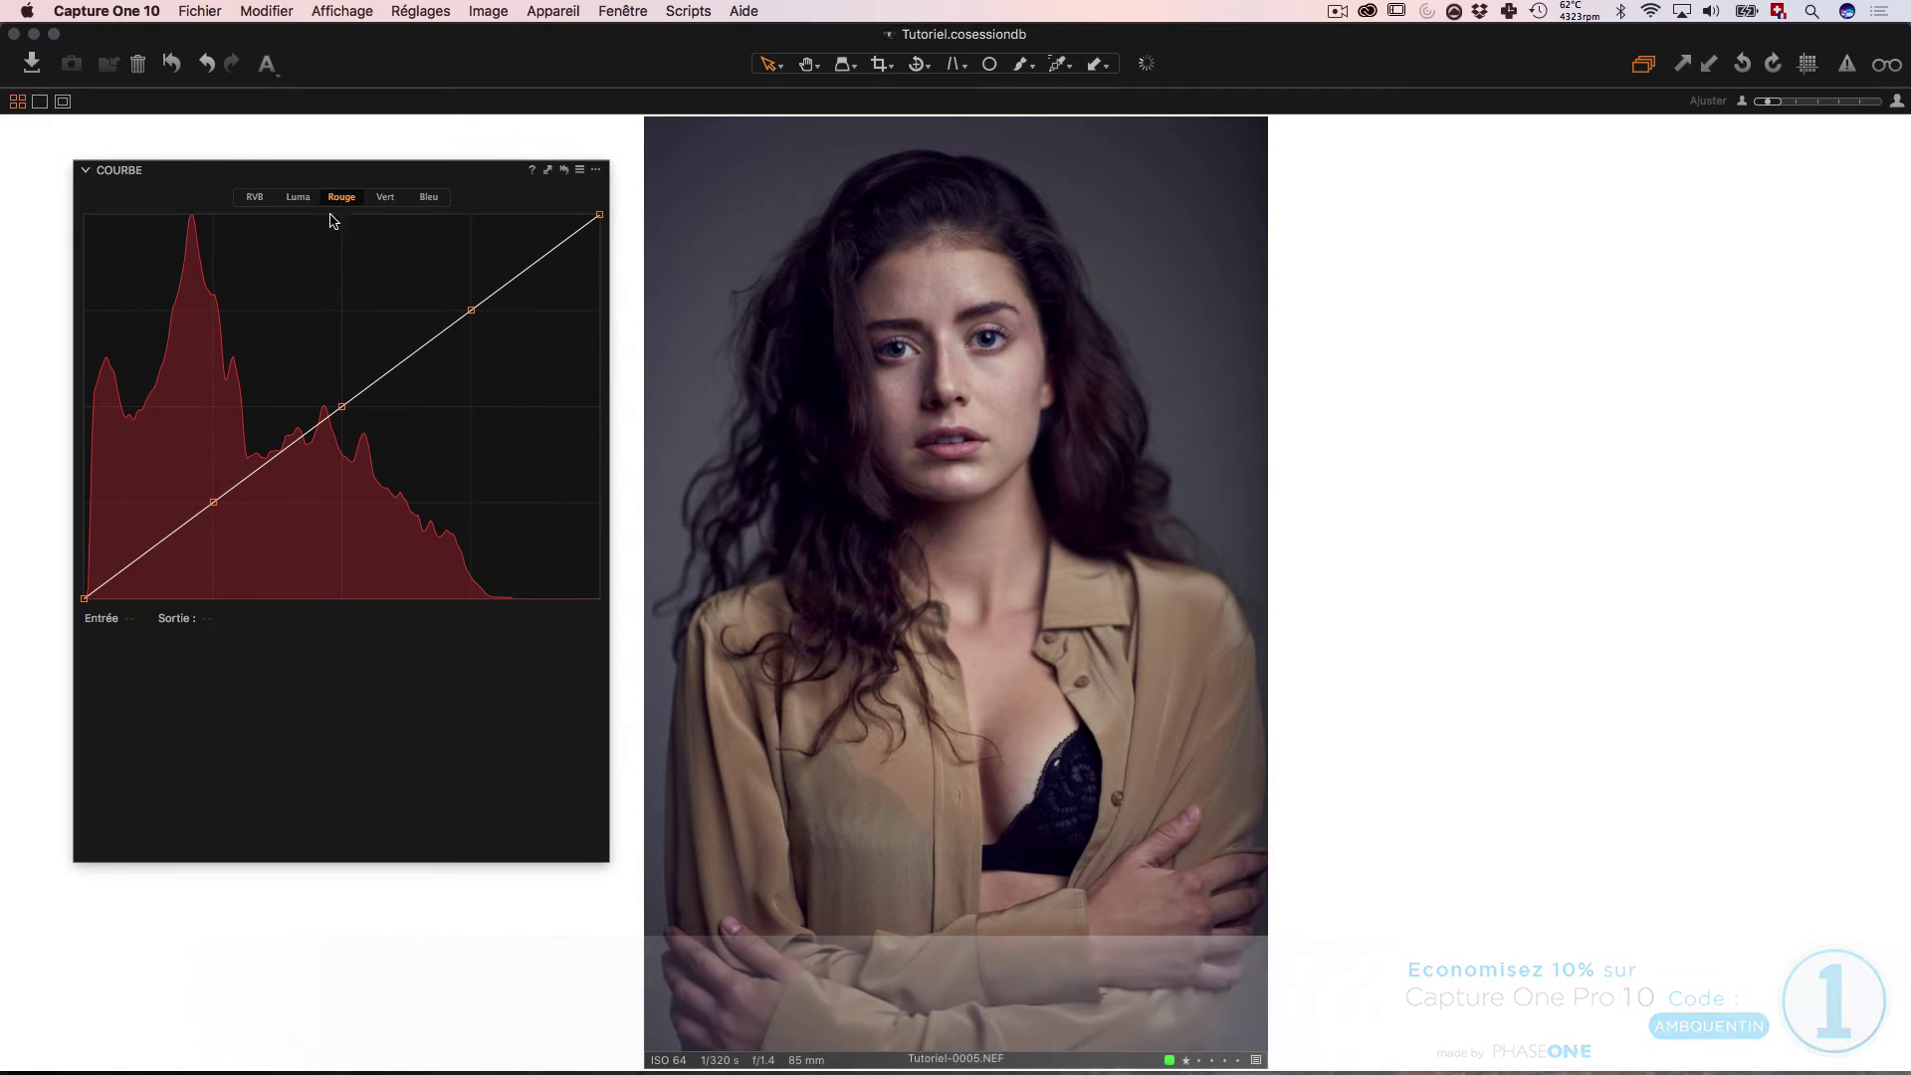
left_click(255, 196)
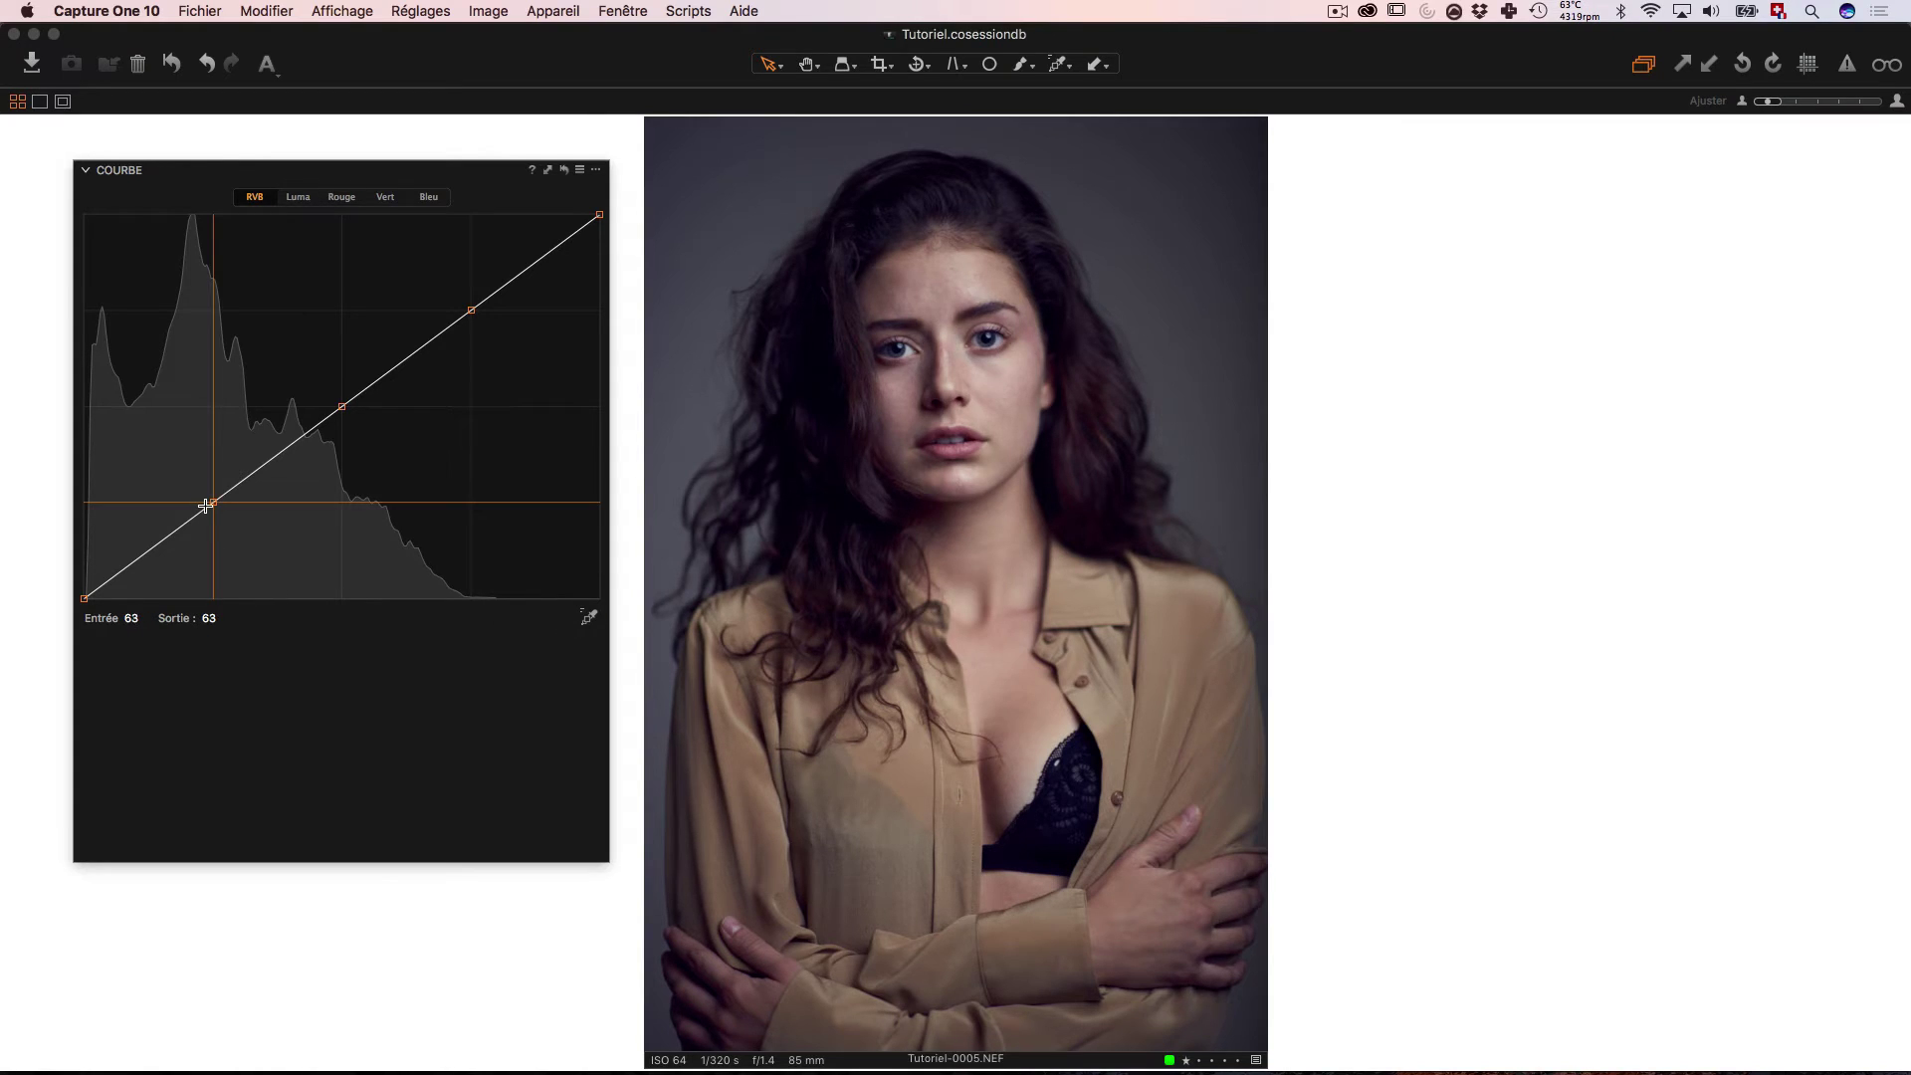
Step: Lower the RGB shadow point, raise the upper point slightly, then view the Red curve
left_click_drag(207, 505, 204, 516)
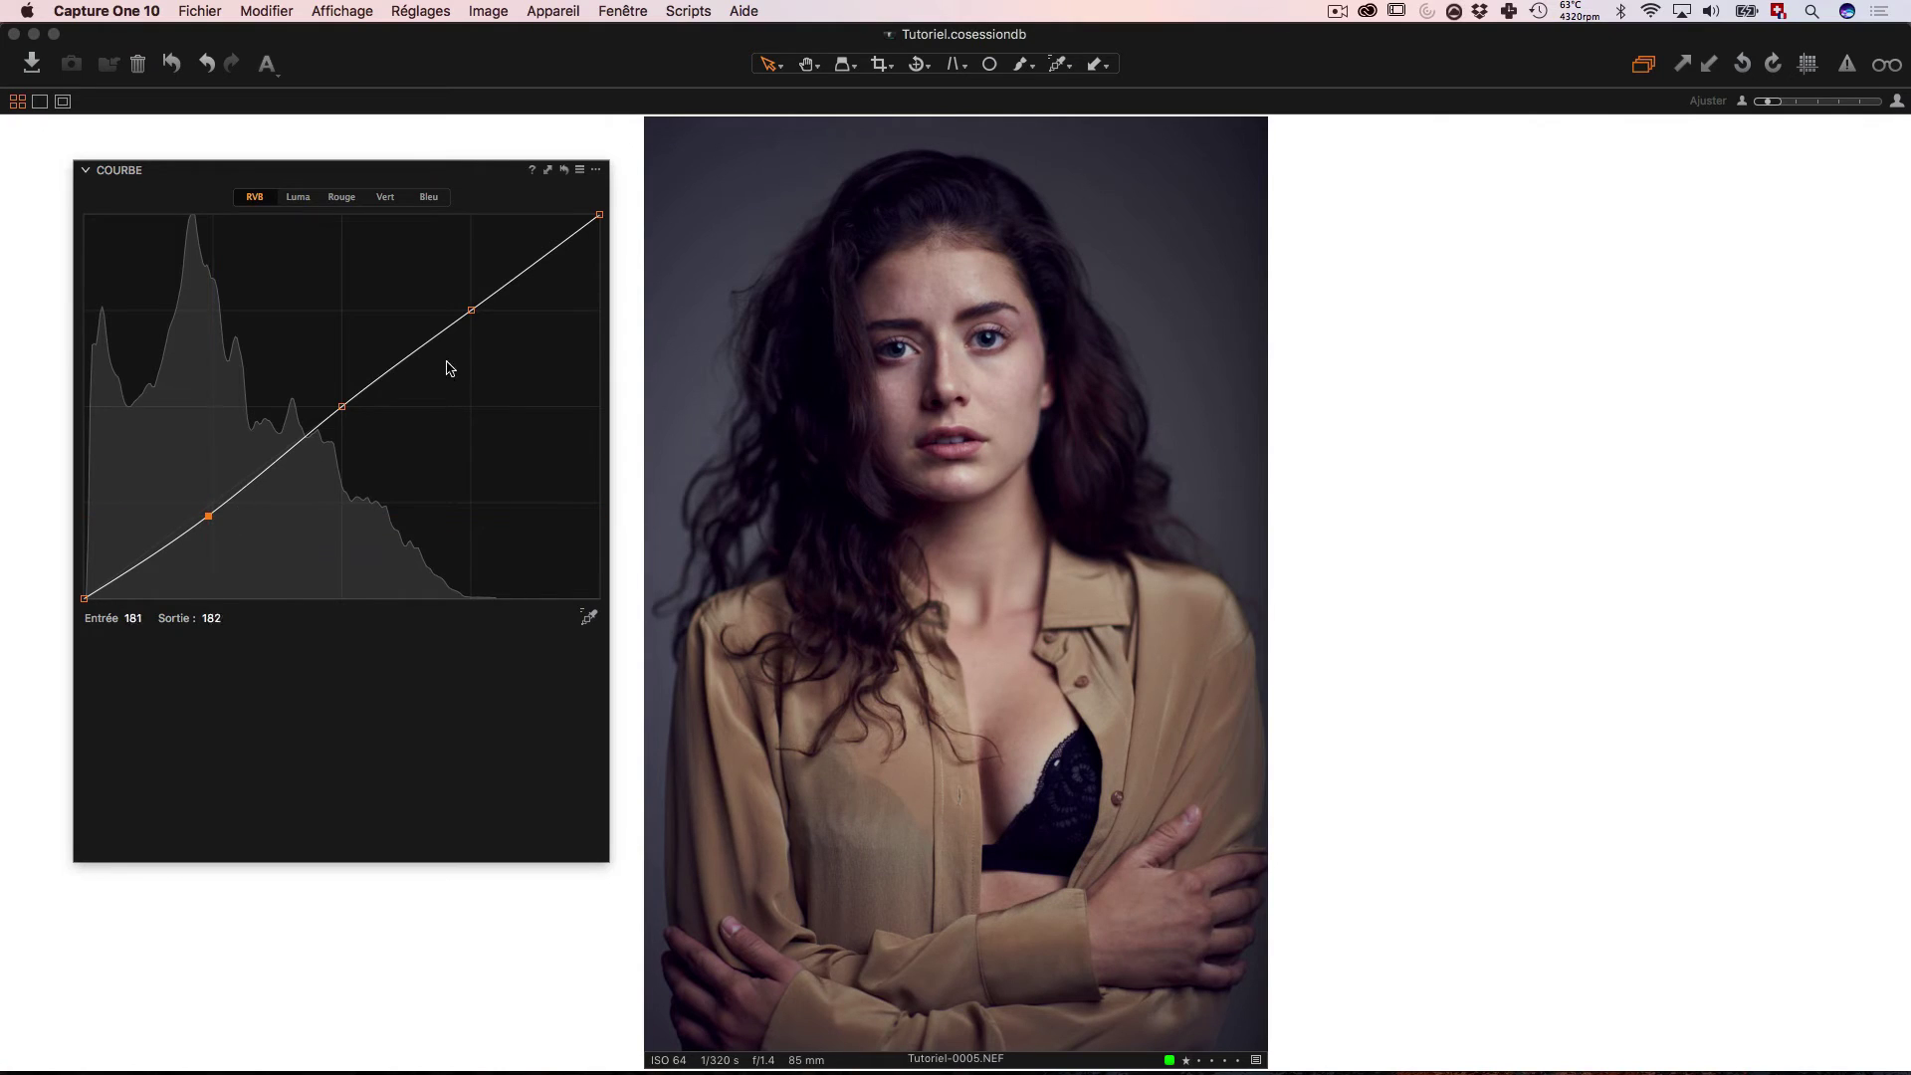
left_click_drag(471, 310, 469, 299)
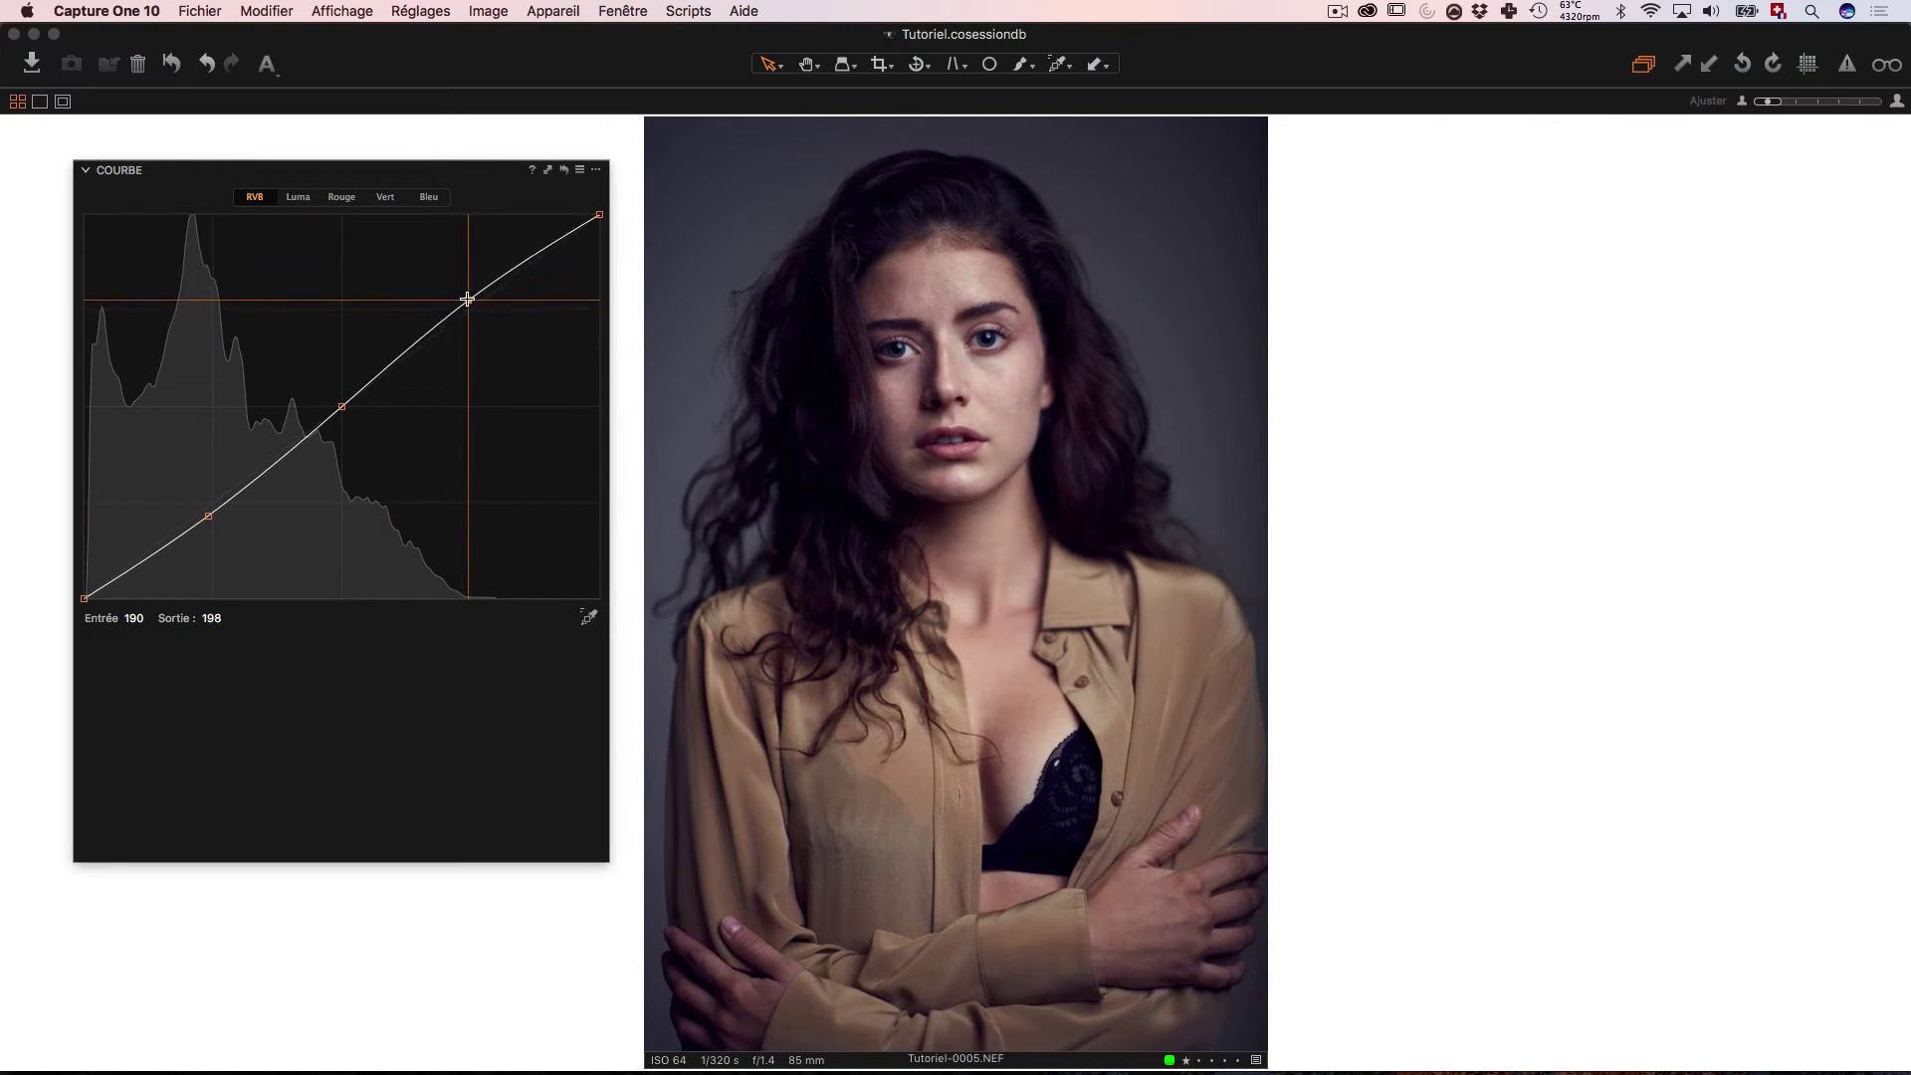
left_click(340, 410)
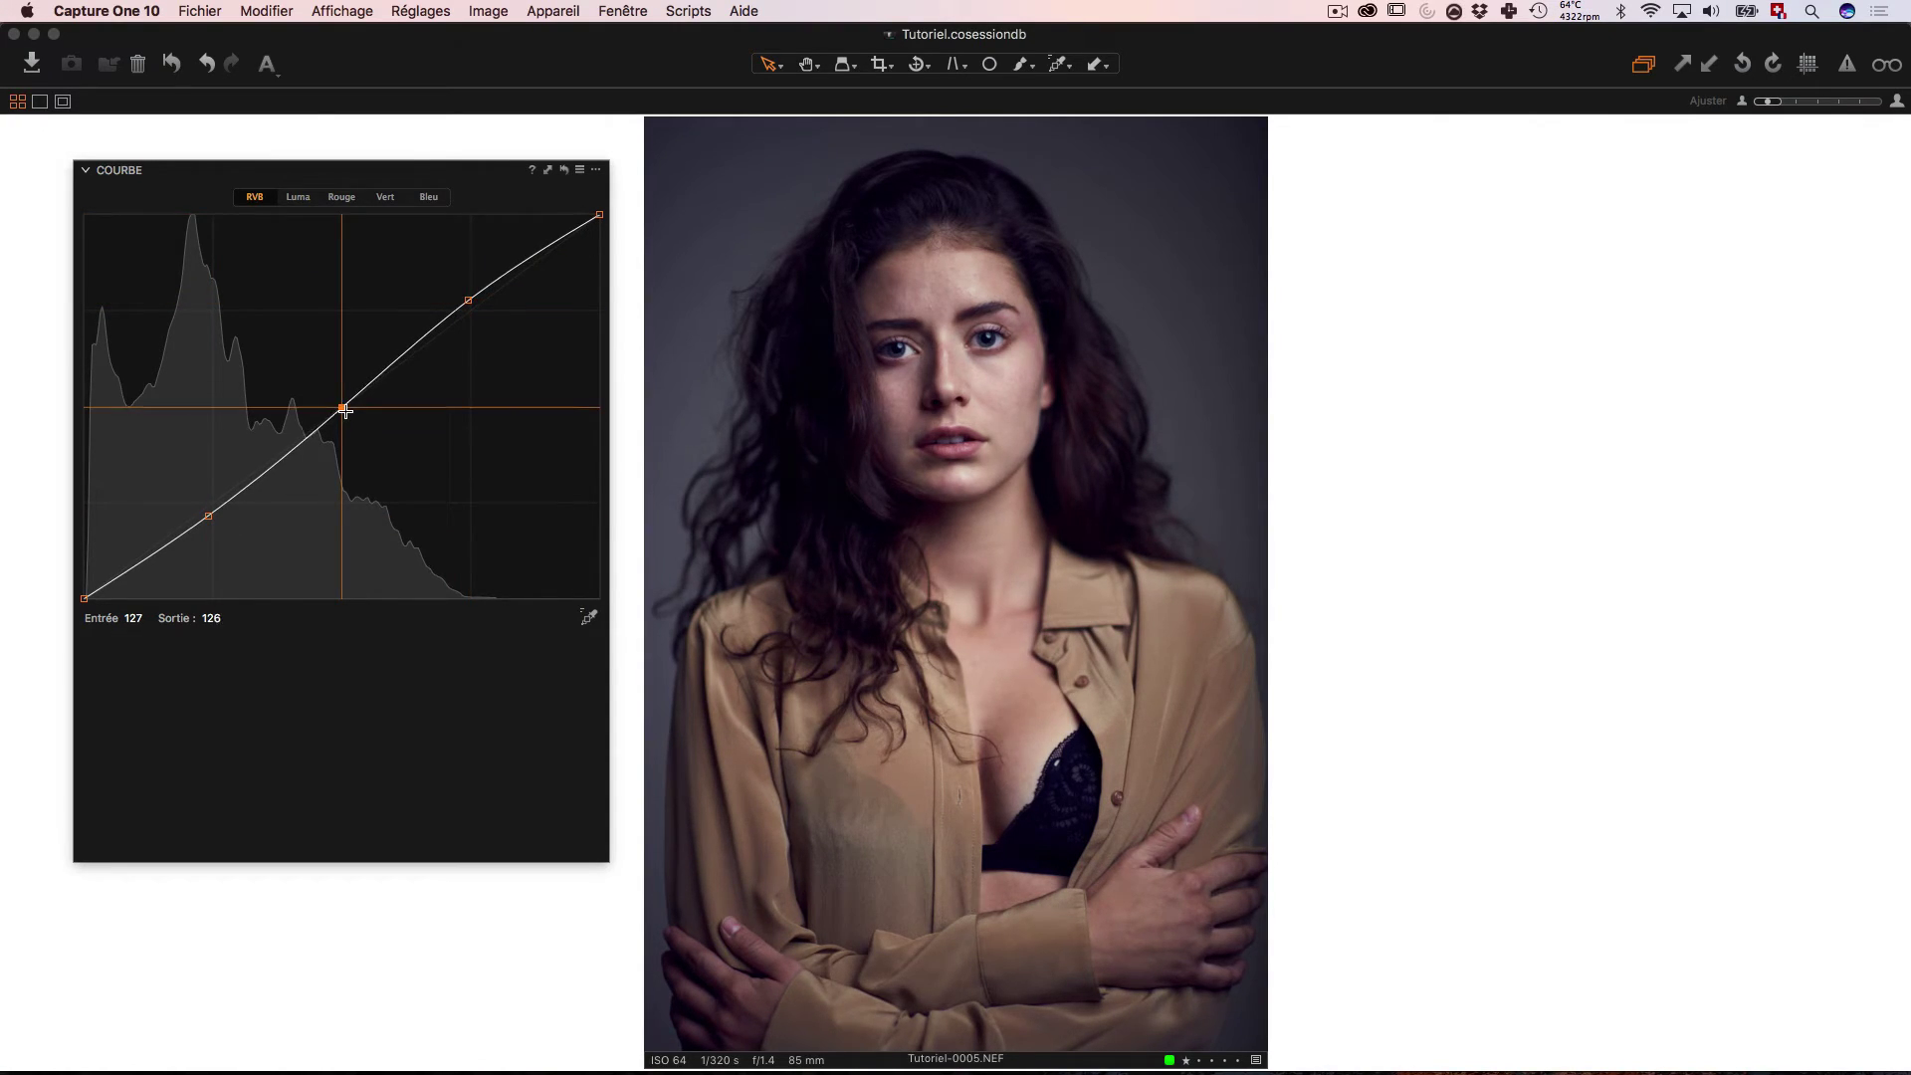
left_click(470, 299)
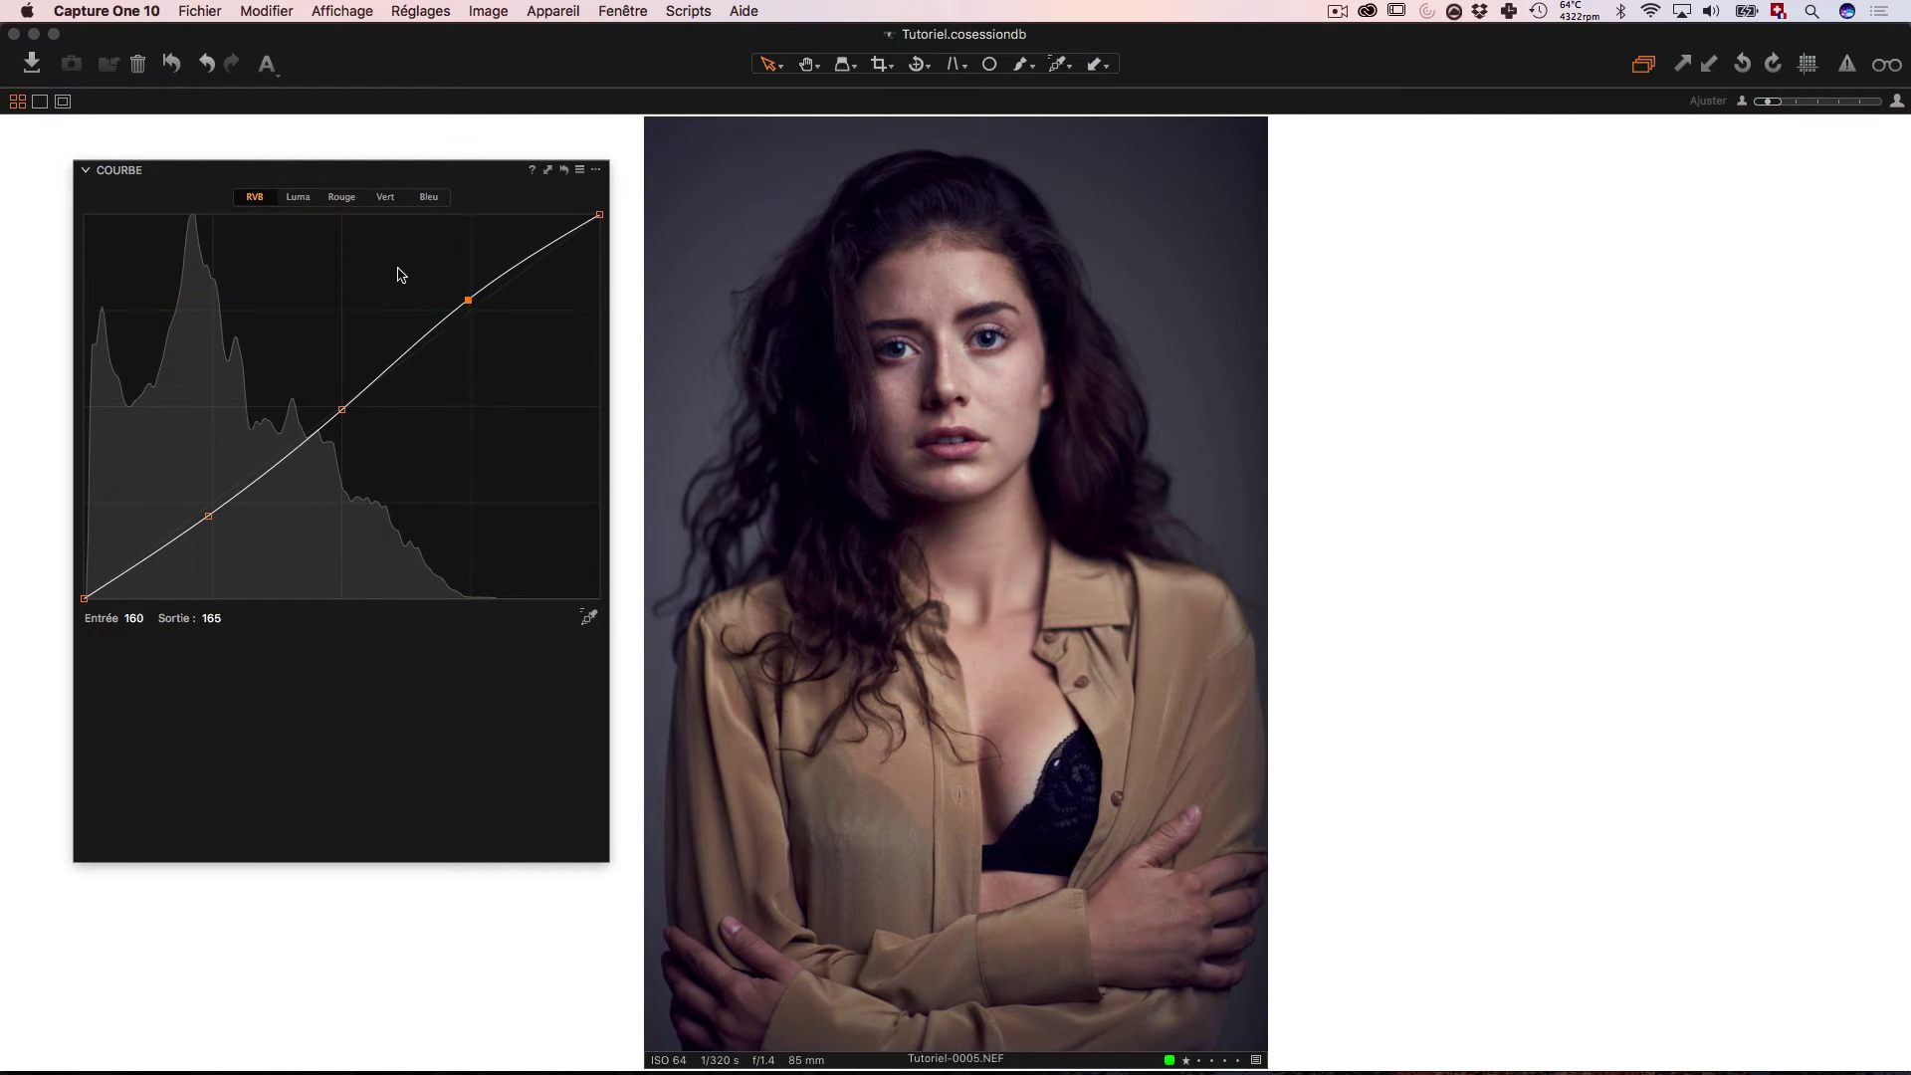
left_click(343, 199)
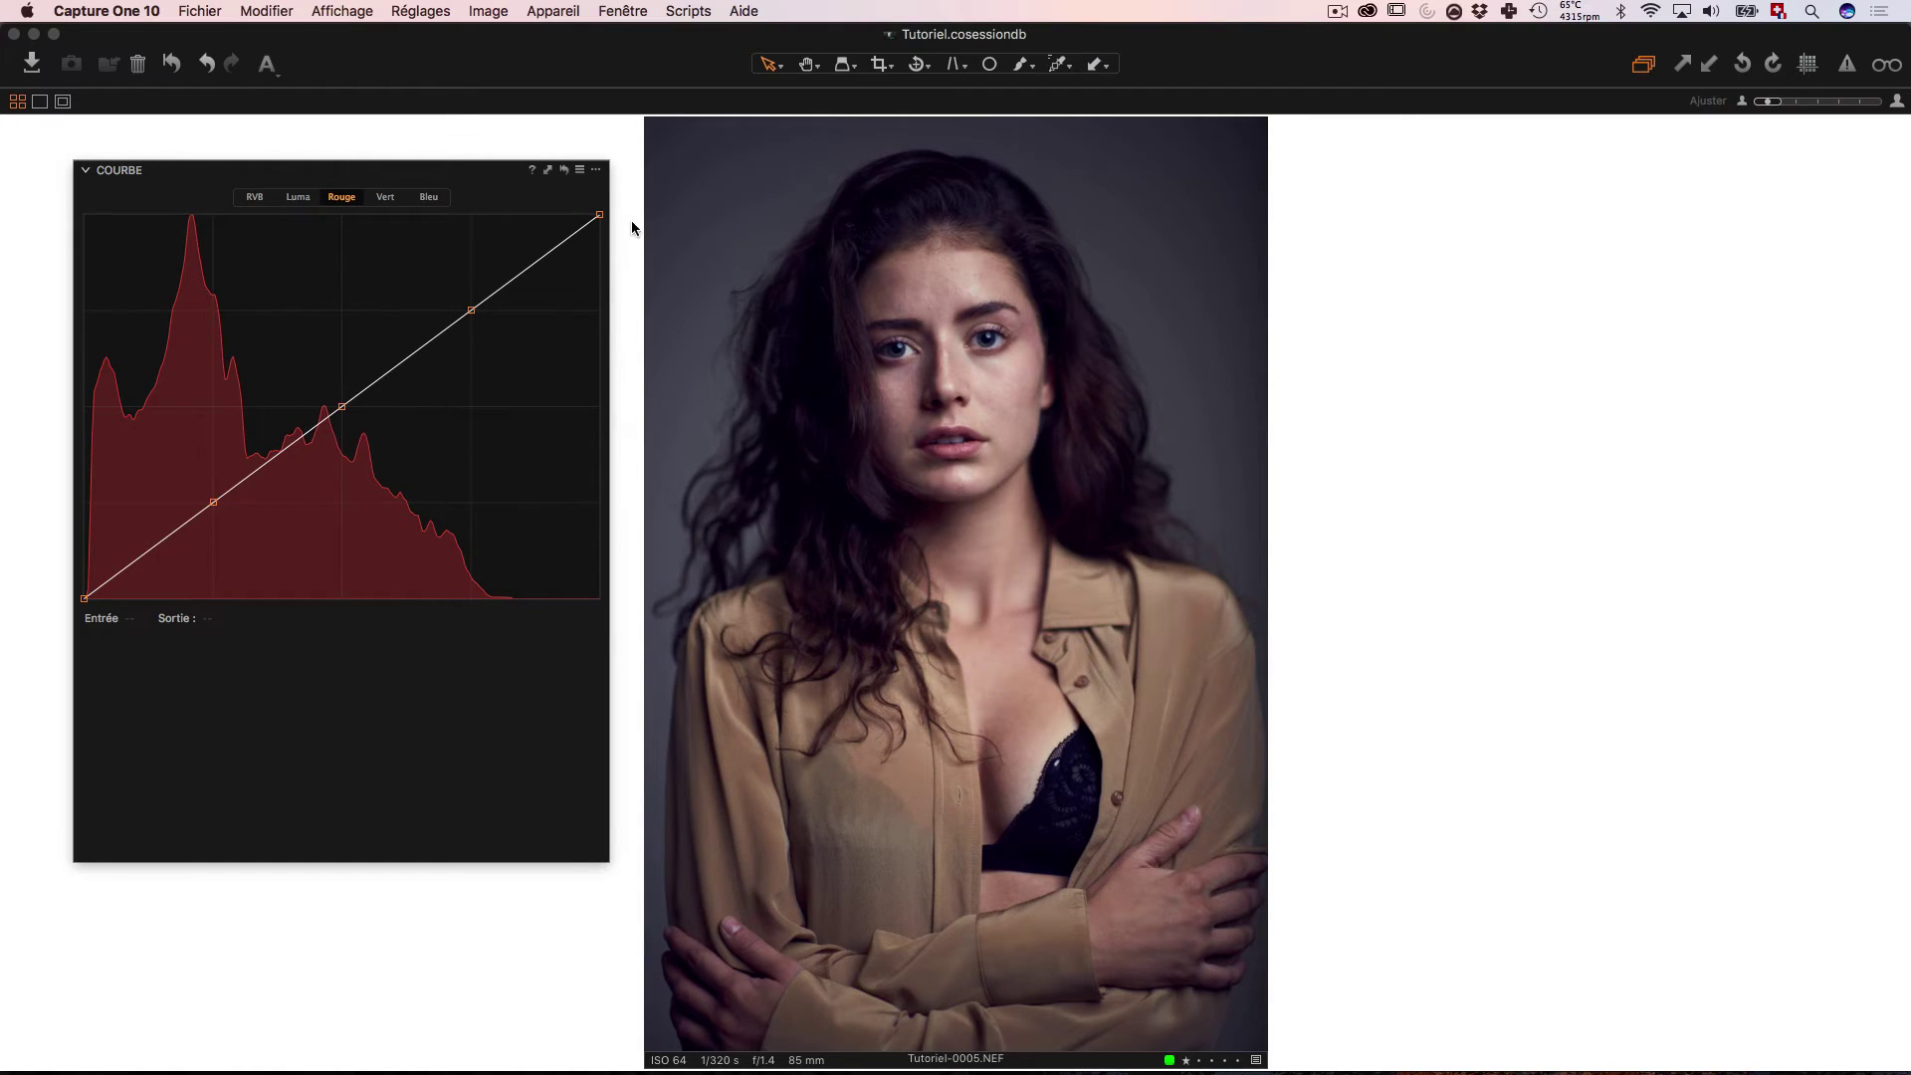
Step: Lower the red curve at the midtones (129→120) and slightly in the shadows, then view Green
left_click(84, 598)
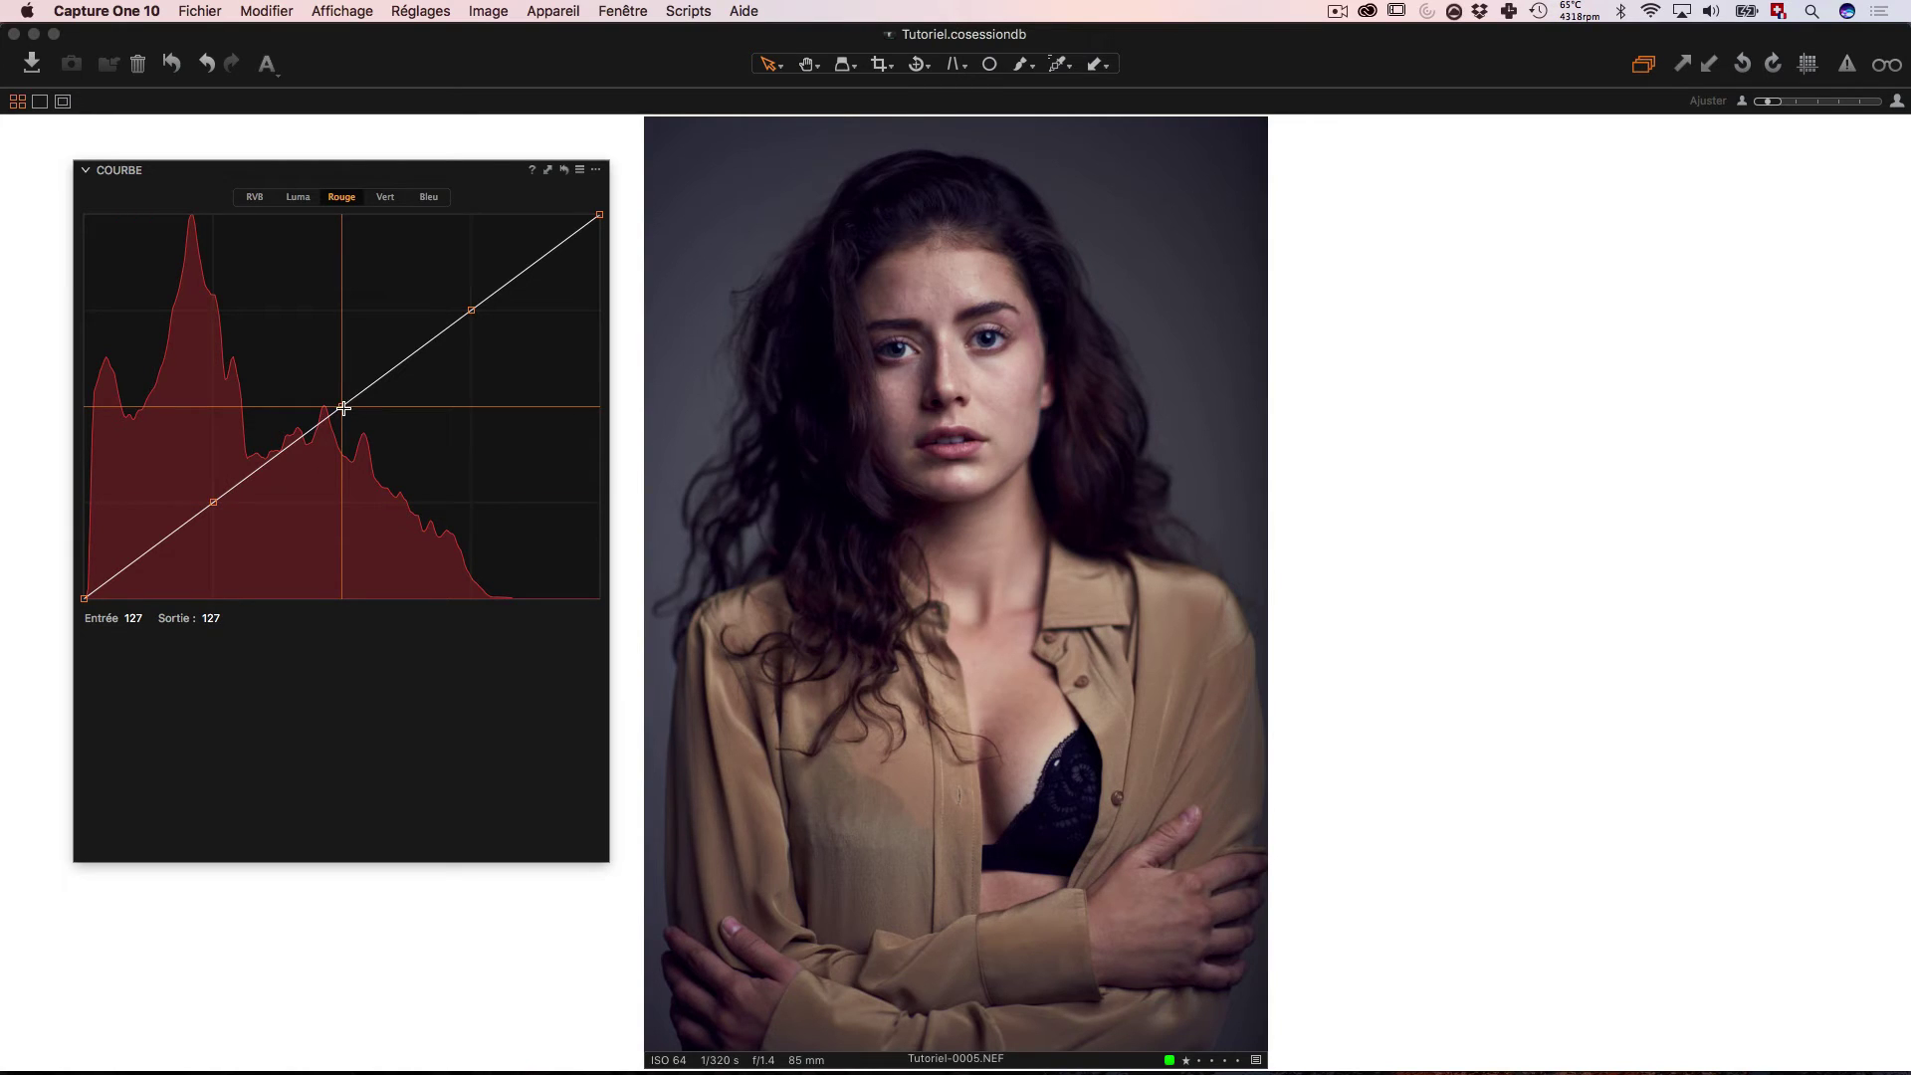
left_click_drag(343, 408, 346, 418)
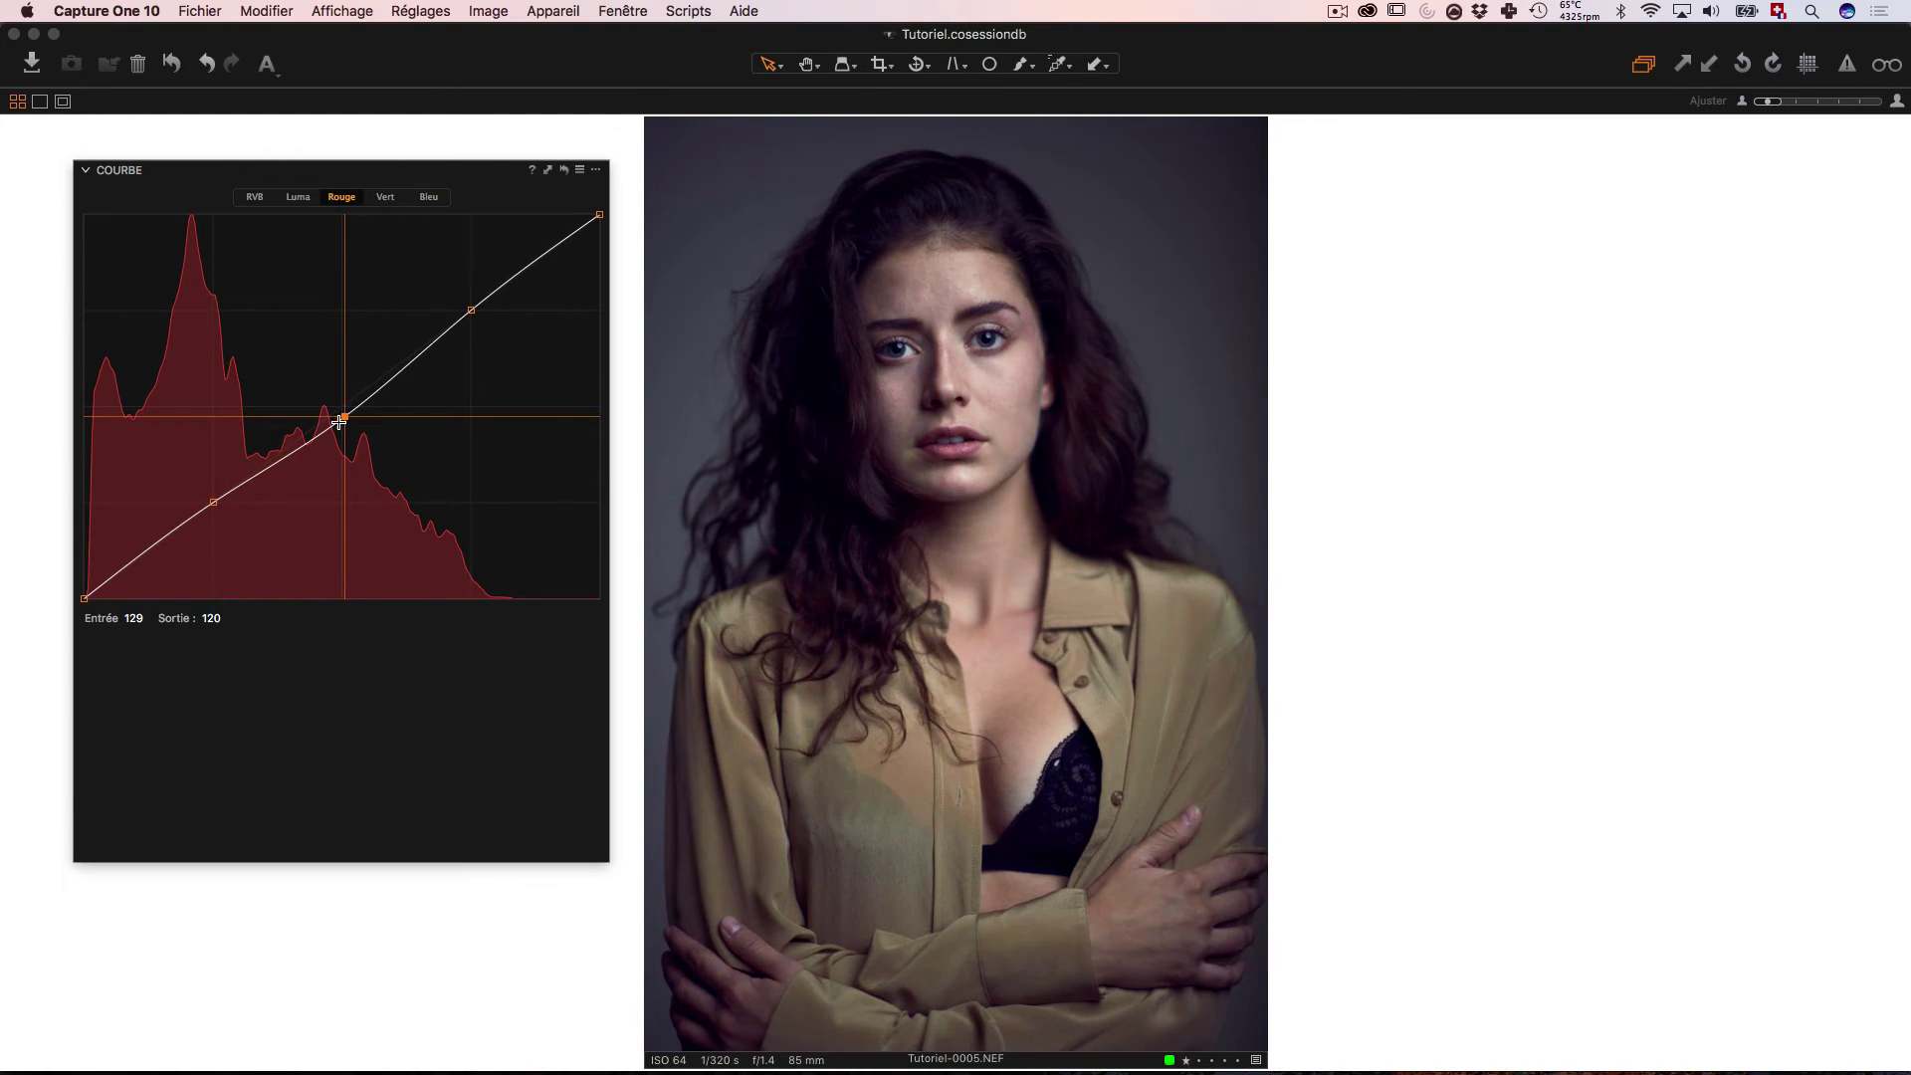
left_click_drag(215, 505, 212, 511)
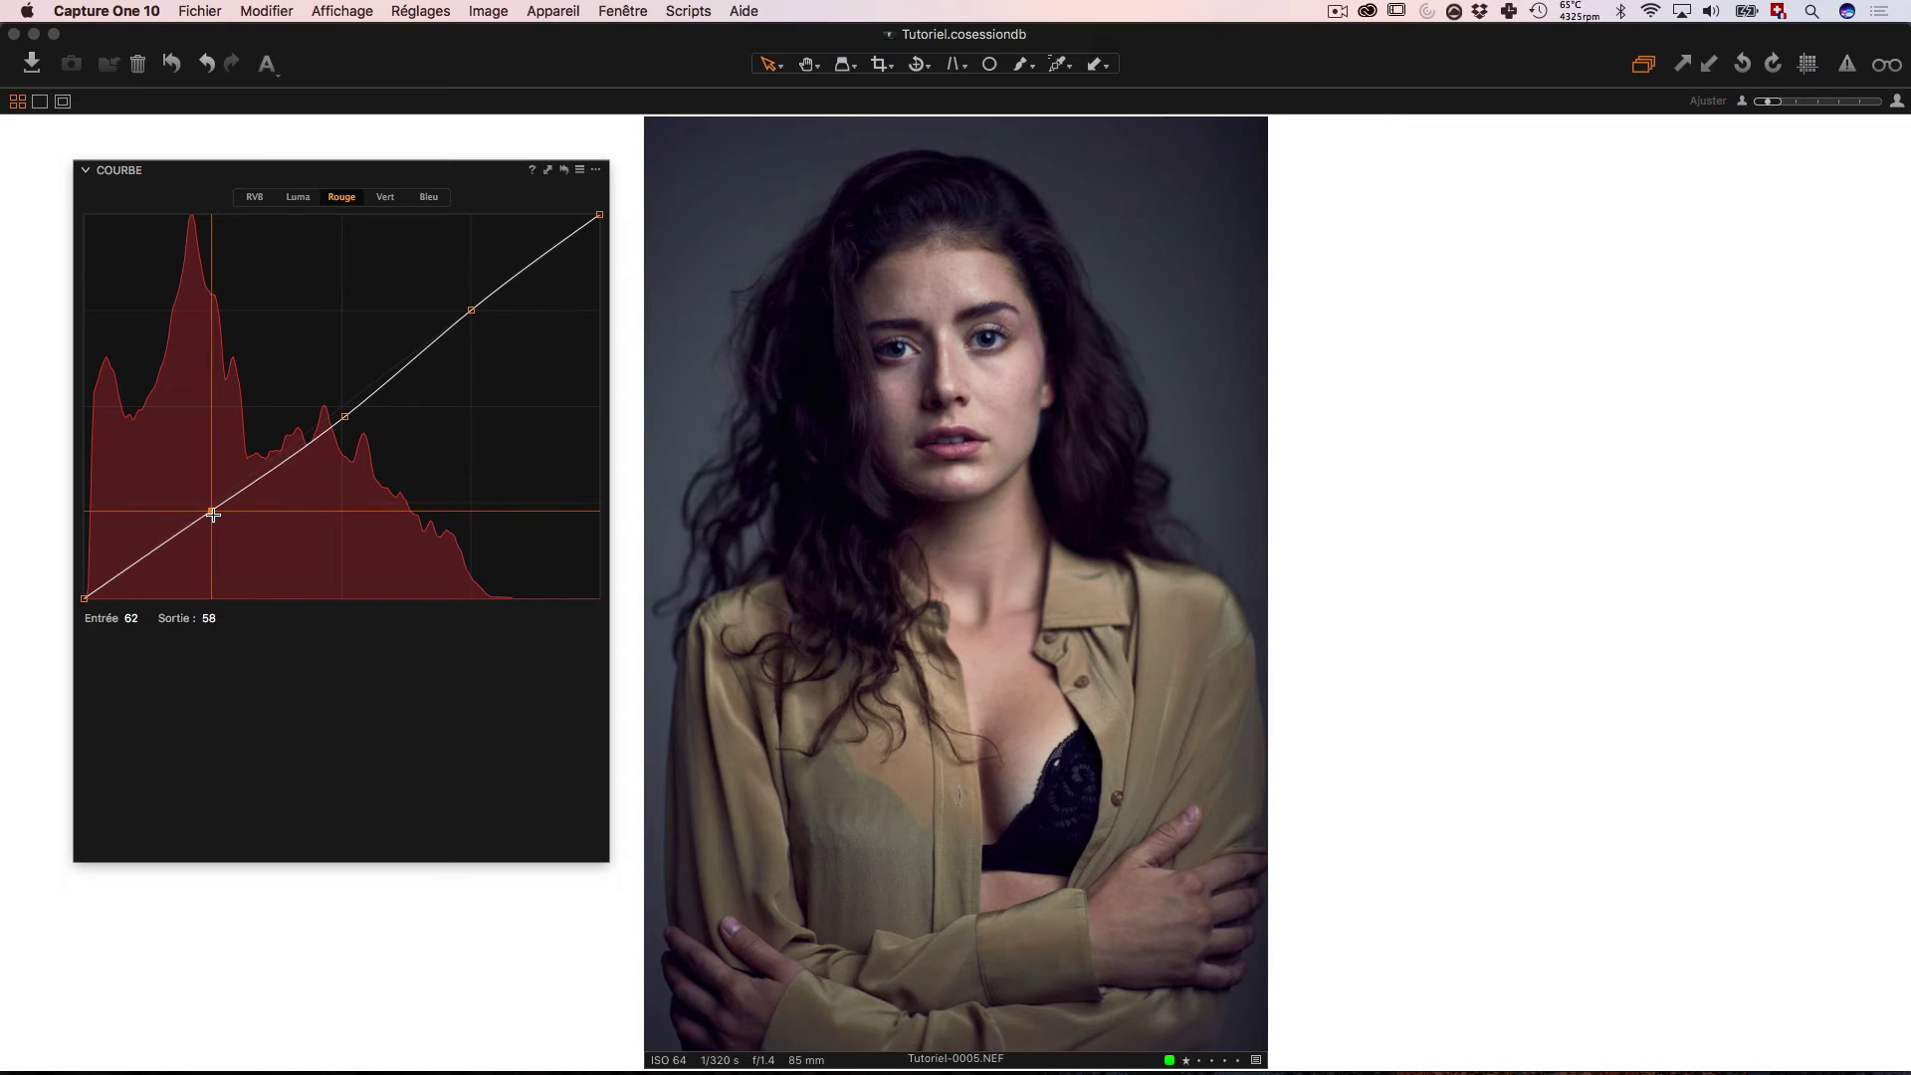
left_click(388, 196)
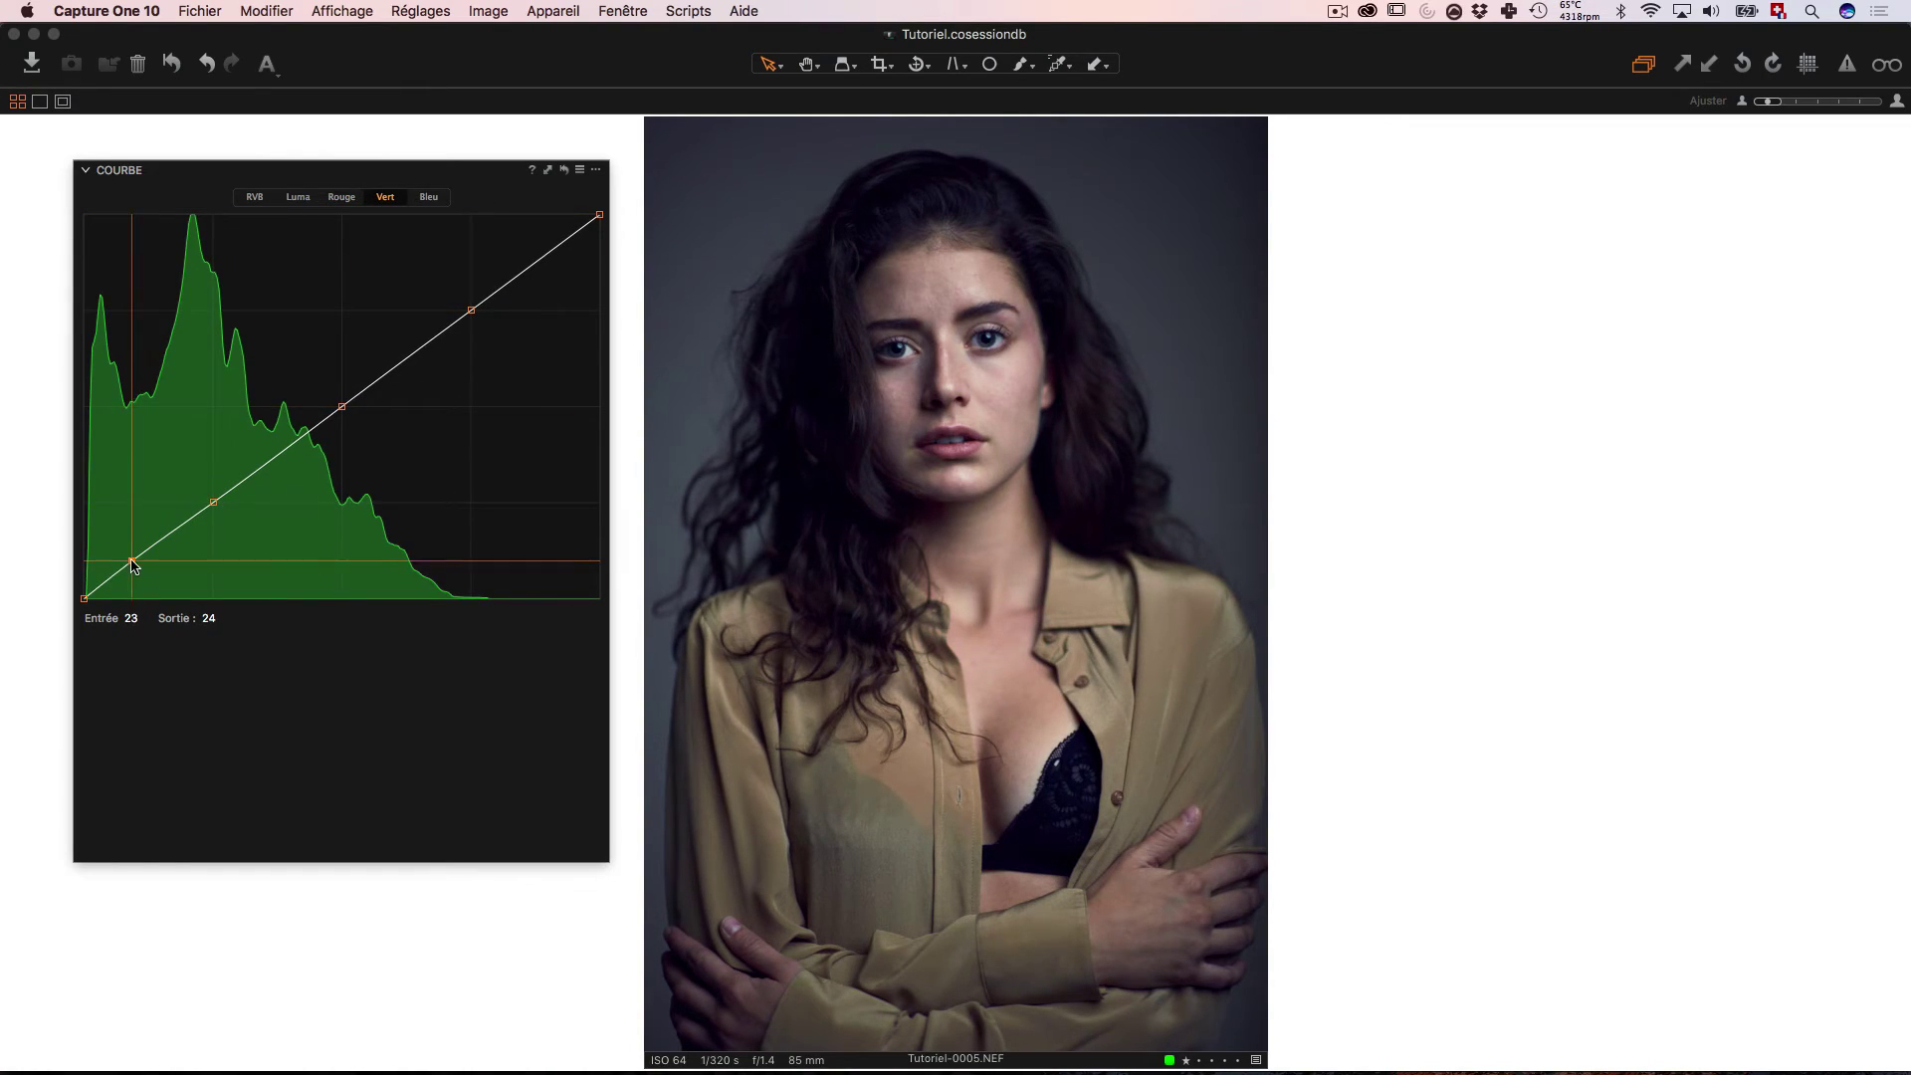
Step: Try green shadow and midtone tweaks, then undo and reset the green curve to straight
left_click_drag(129, 561, 129, 568)
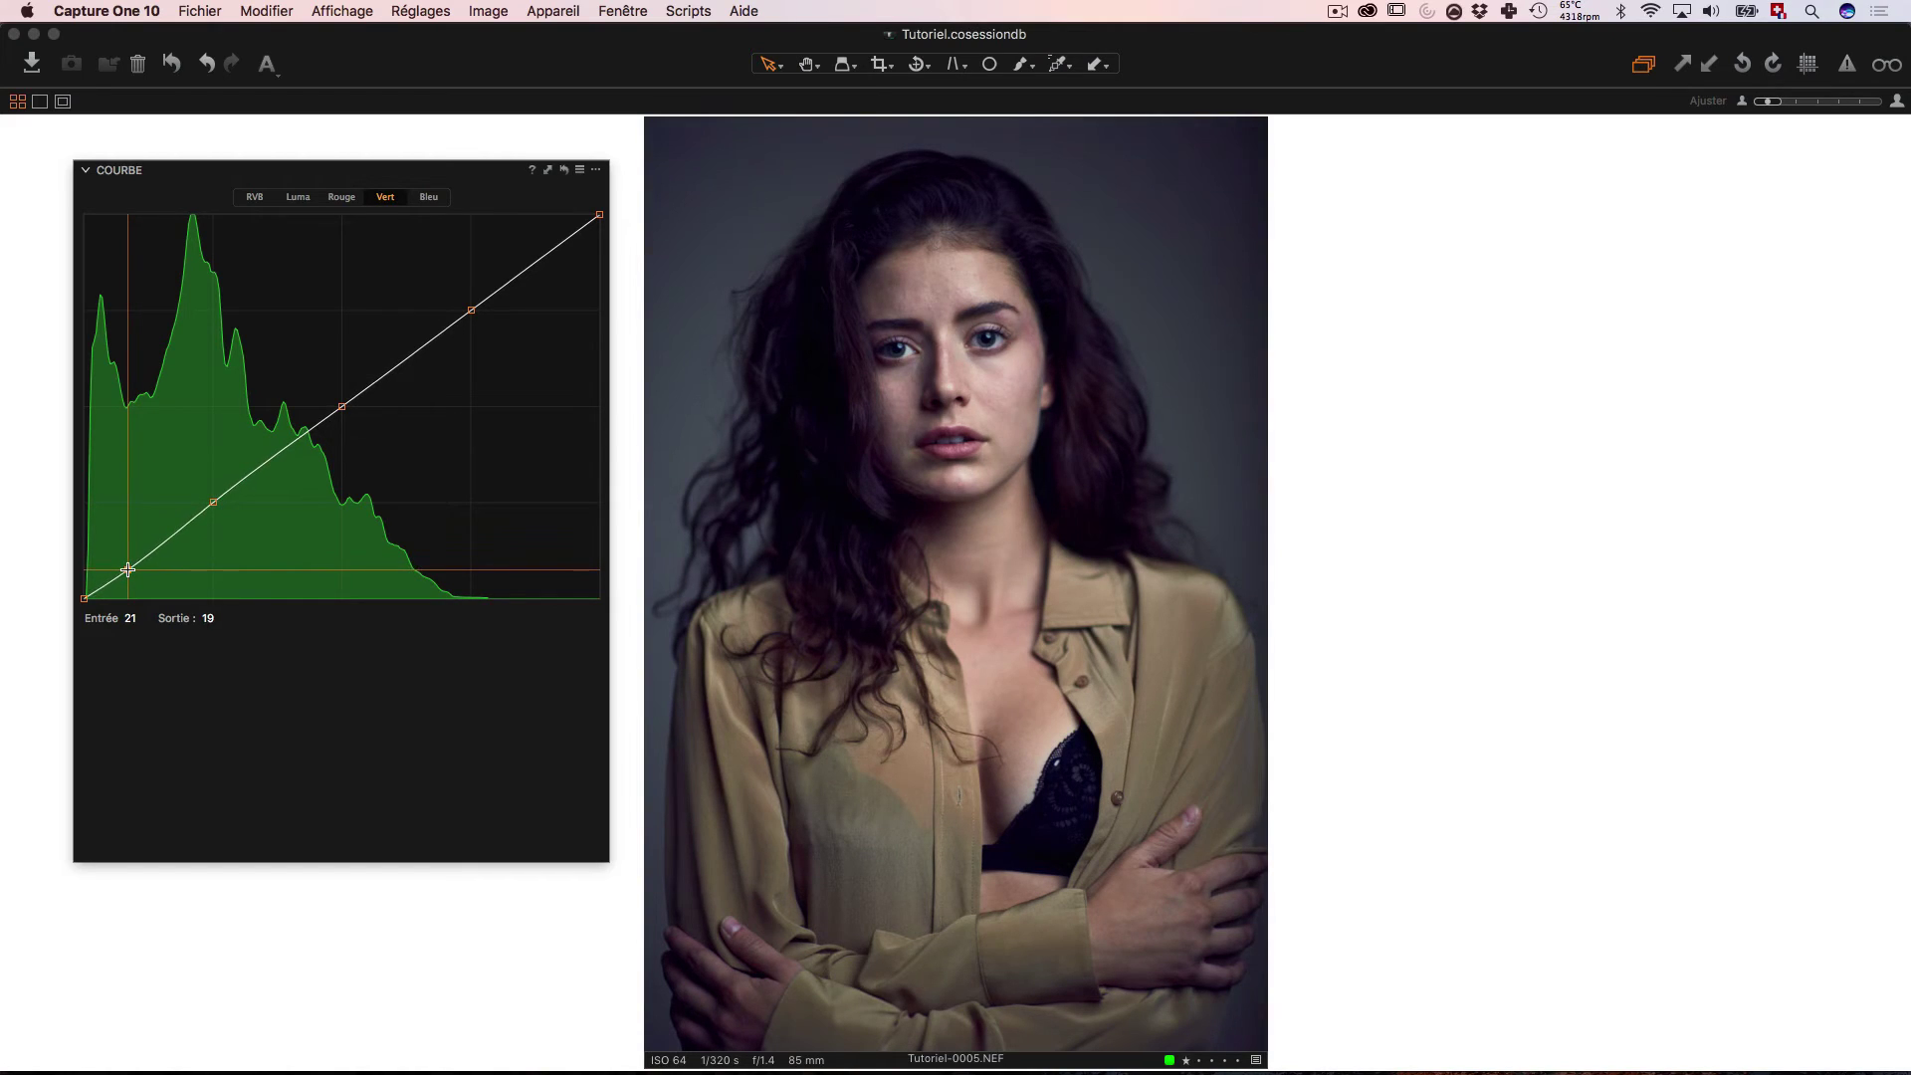
left_click_drag(343, 408, 342, 408)
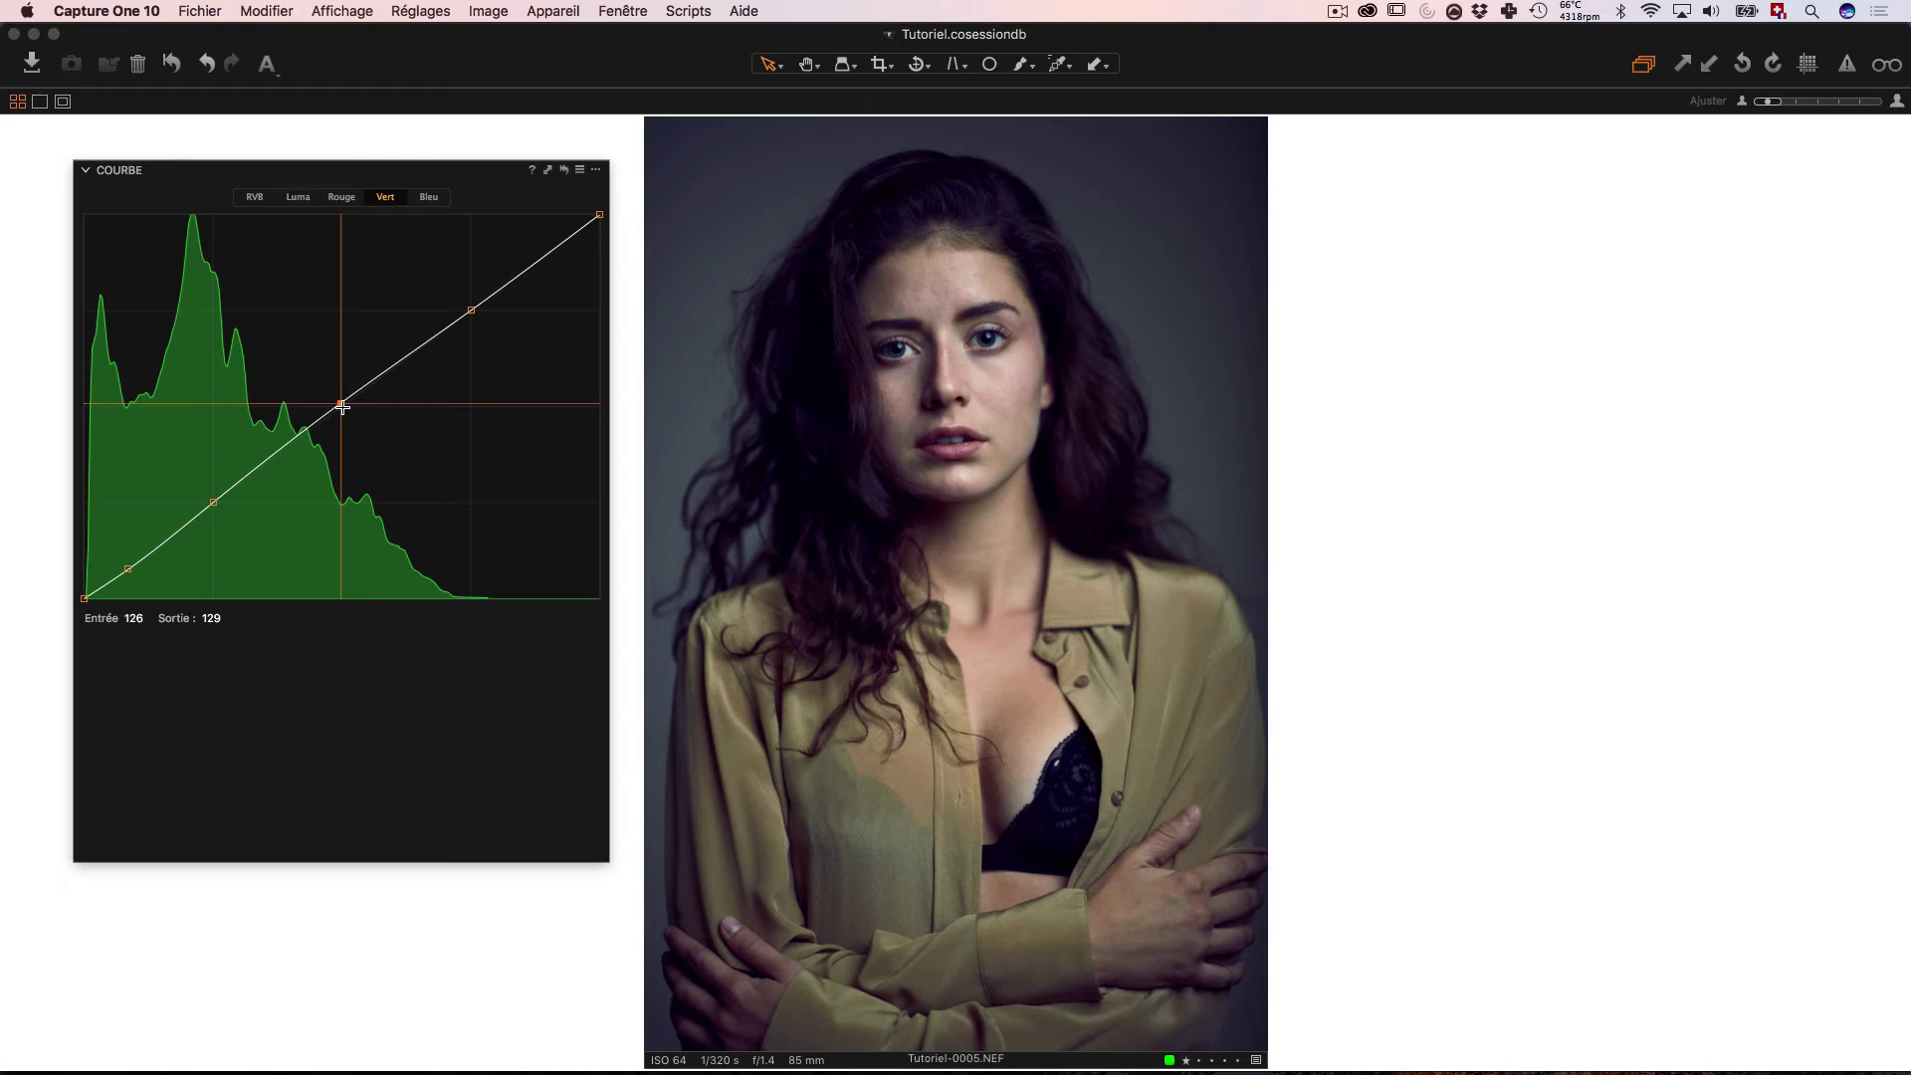
left_click_drag(214, 502, 209, 500)
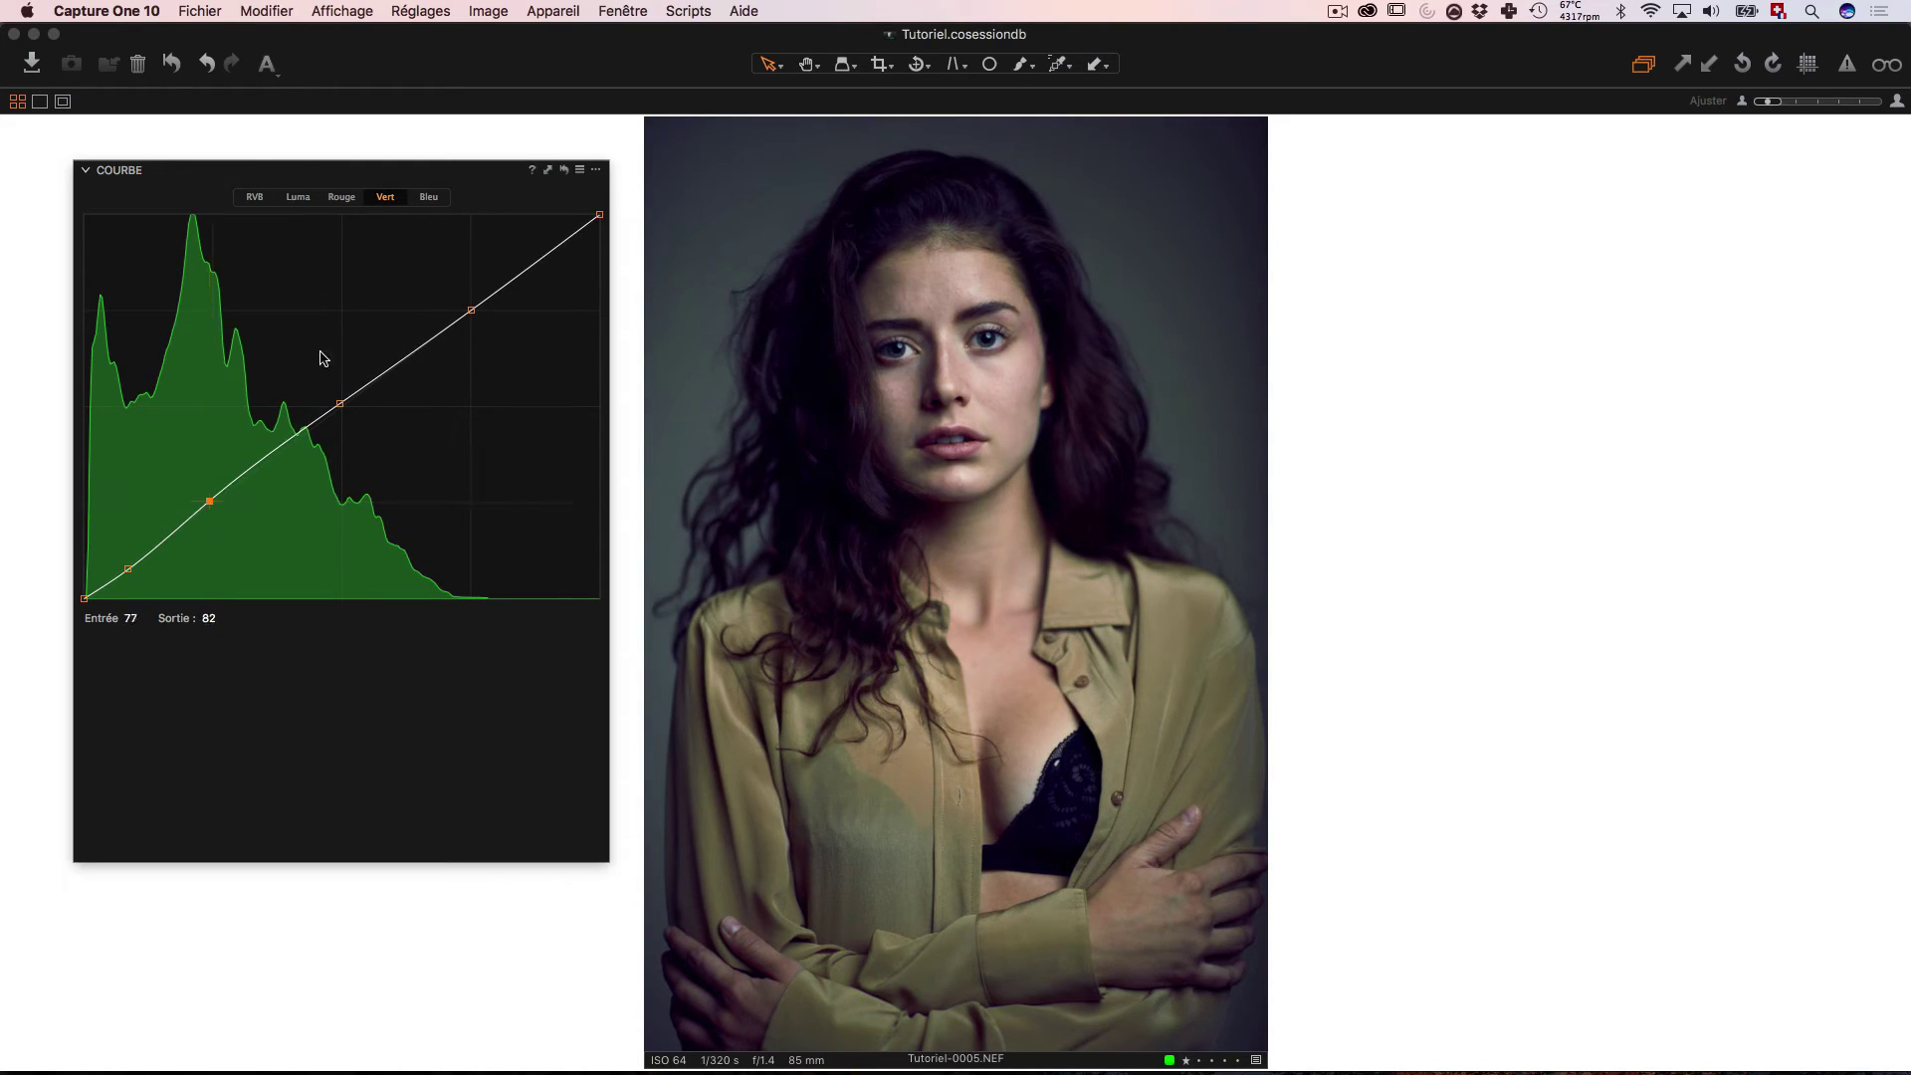
key("super+z")
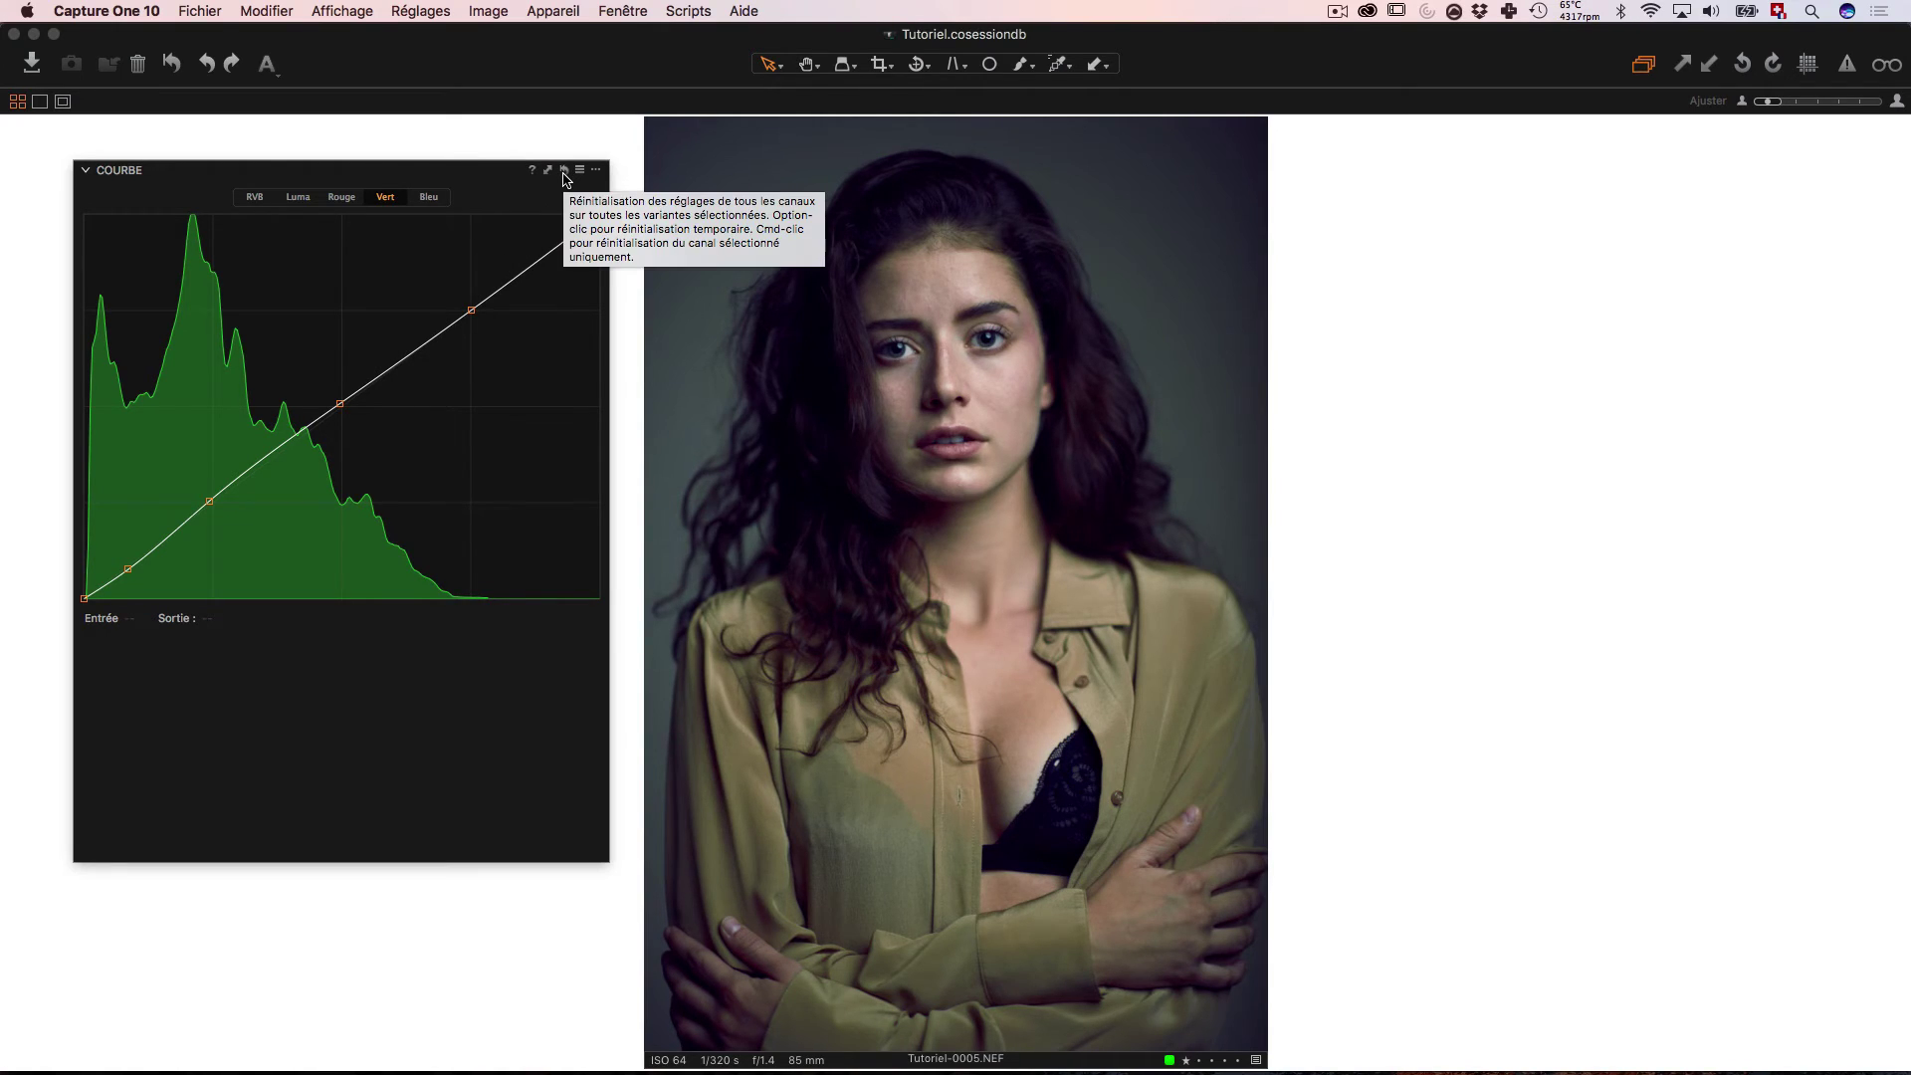
left_click(565, 171)
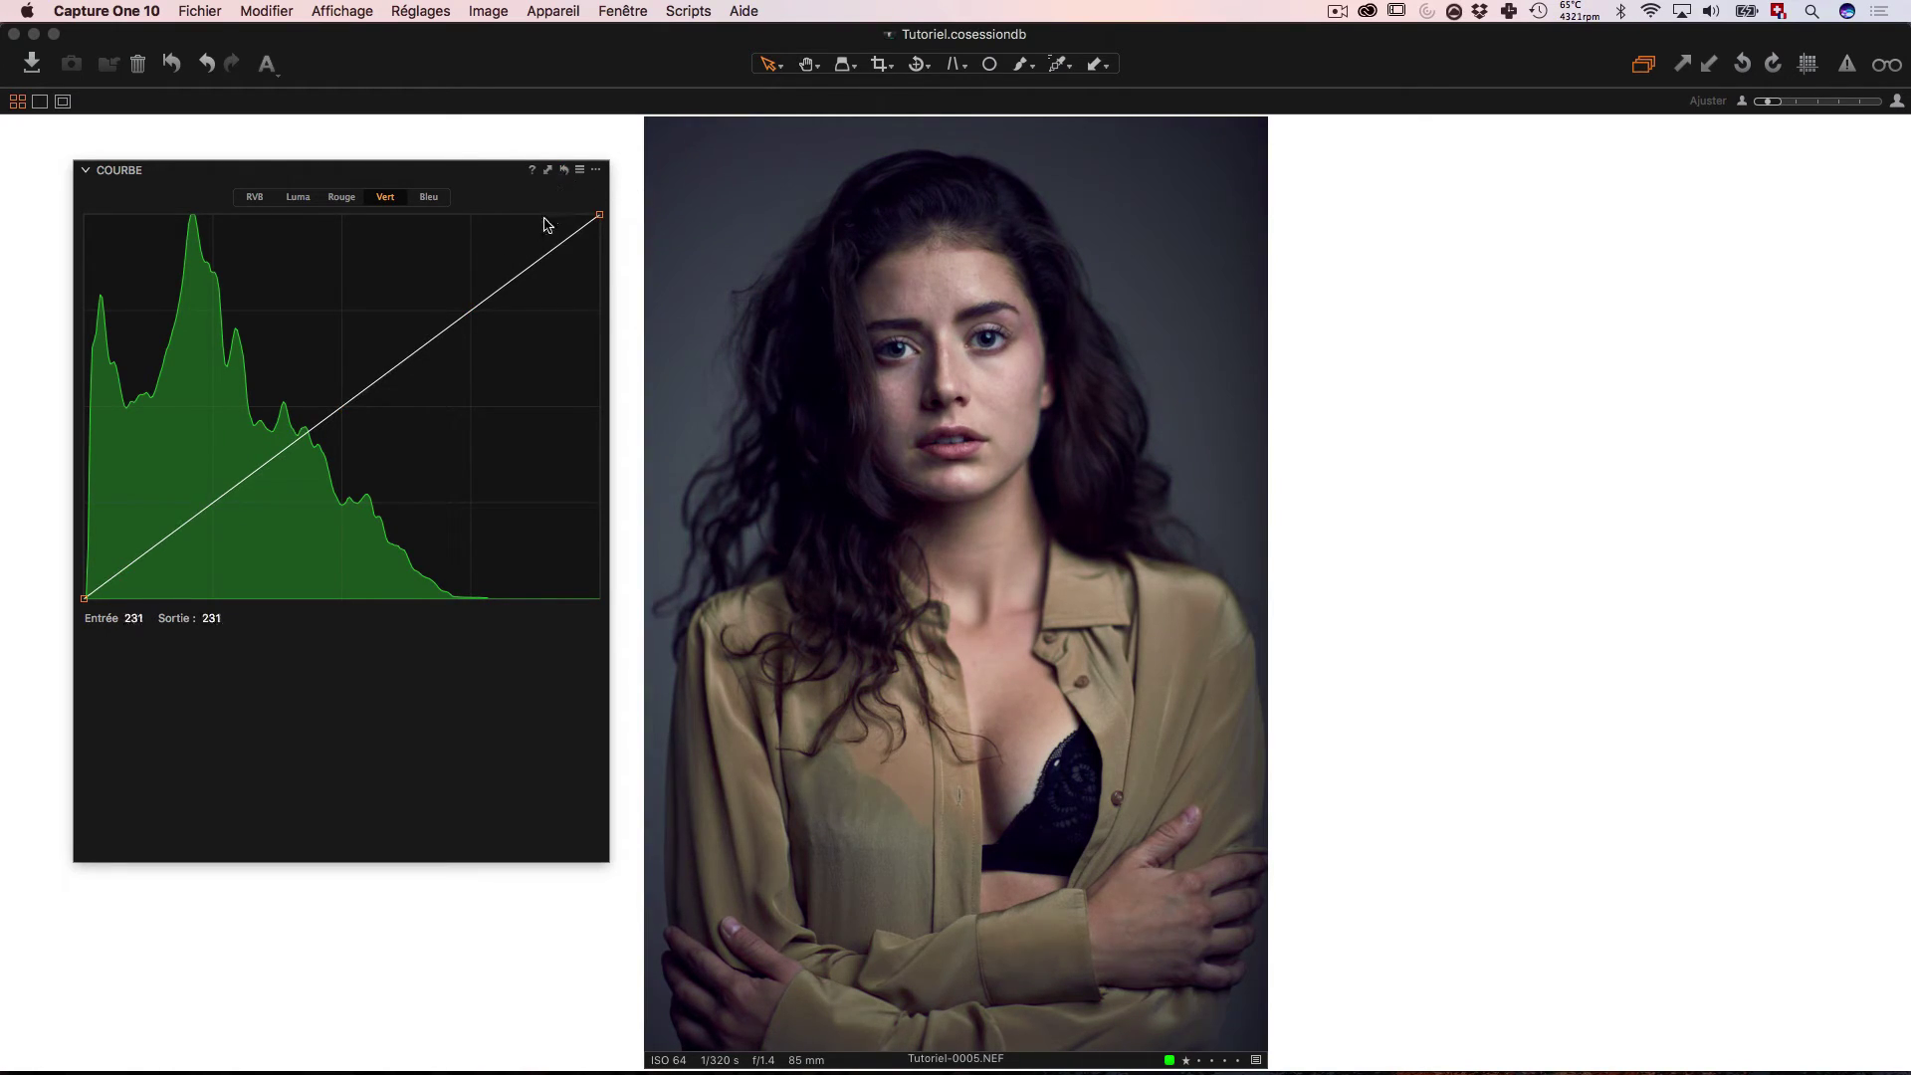
left_click(348, 198)
Step: Re-anchor the green curve with near-neutral points at 127 and 36, then view the Blue curve
left_click(341, 407)
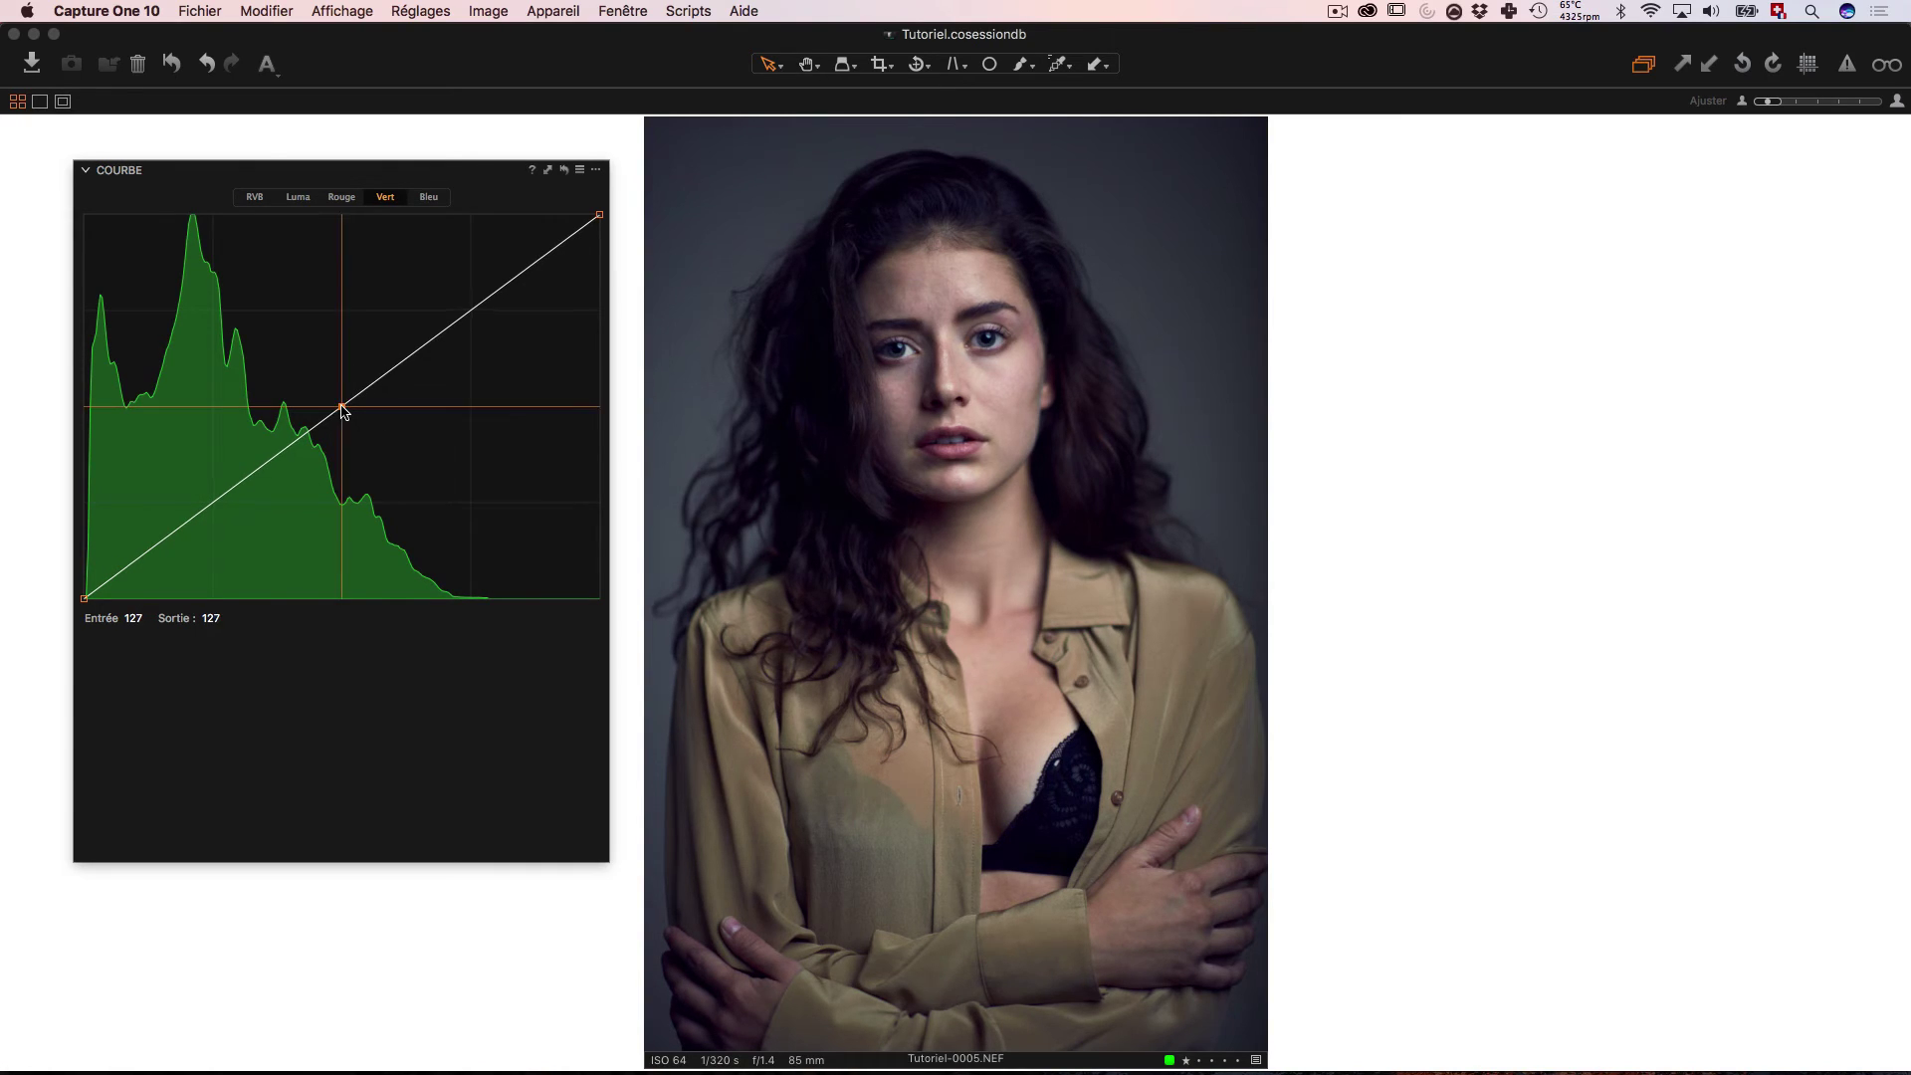
left_click_drag(341, 407, 340, 406)
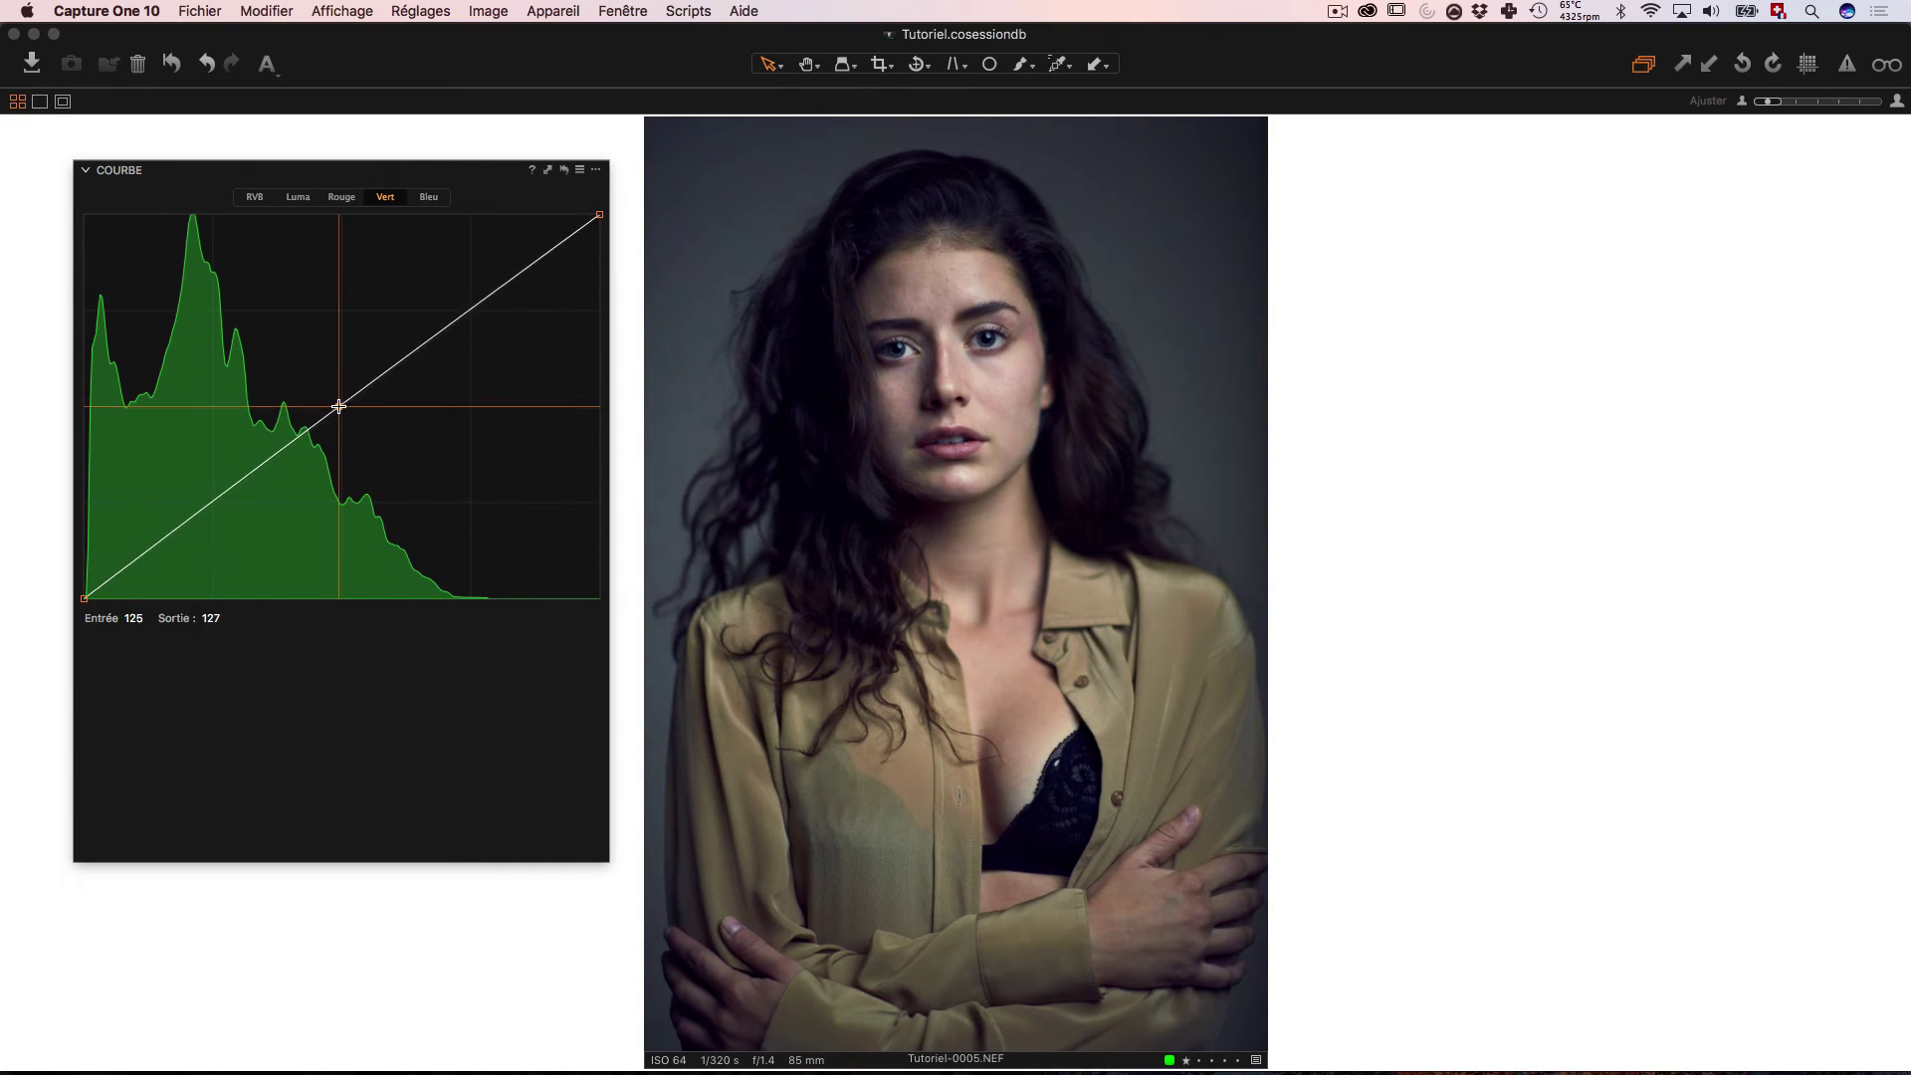
left_click(157, 544)
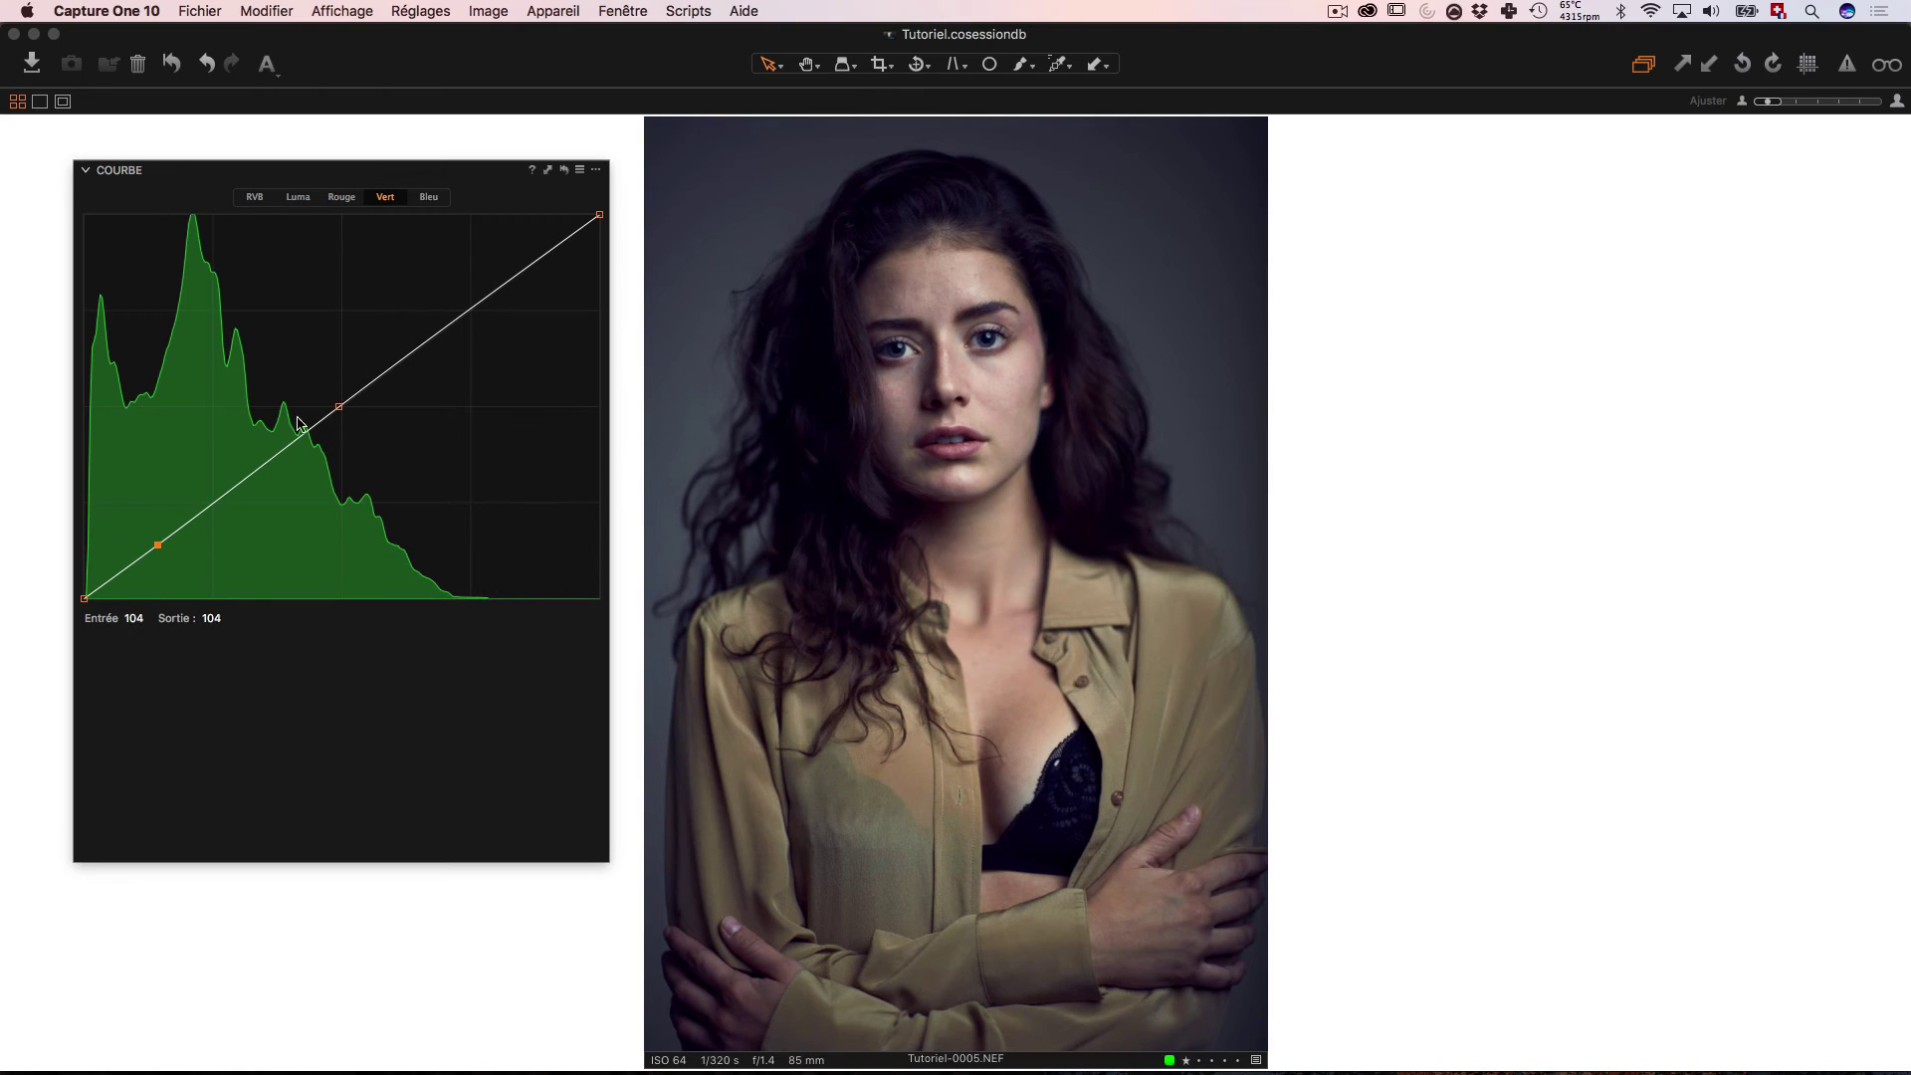
left_click(434, 199)
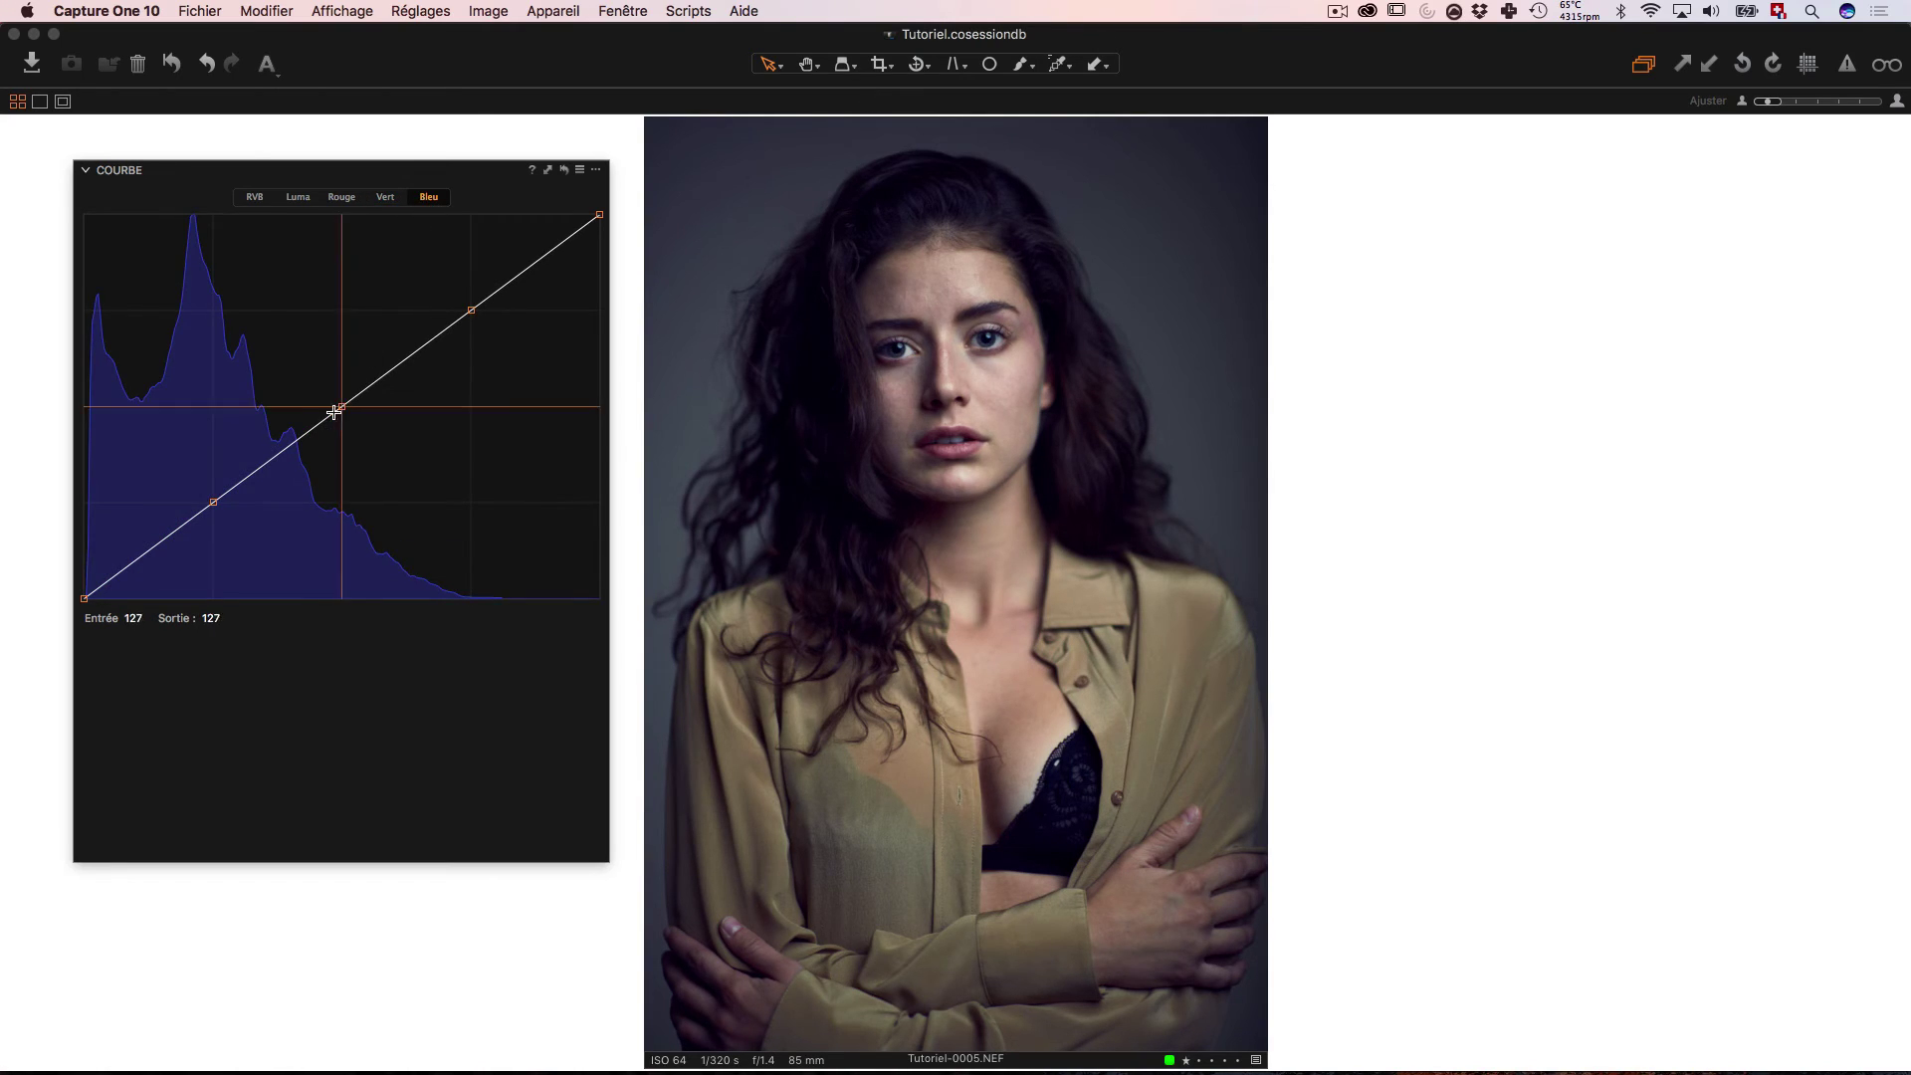
Step: Reset the blue curve, pin its midpoint and lower its white point to about 236/222
left_click(565, 175)
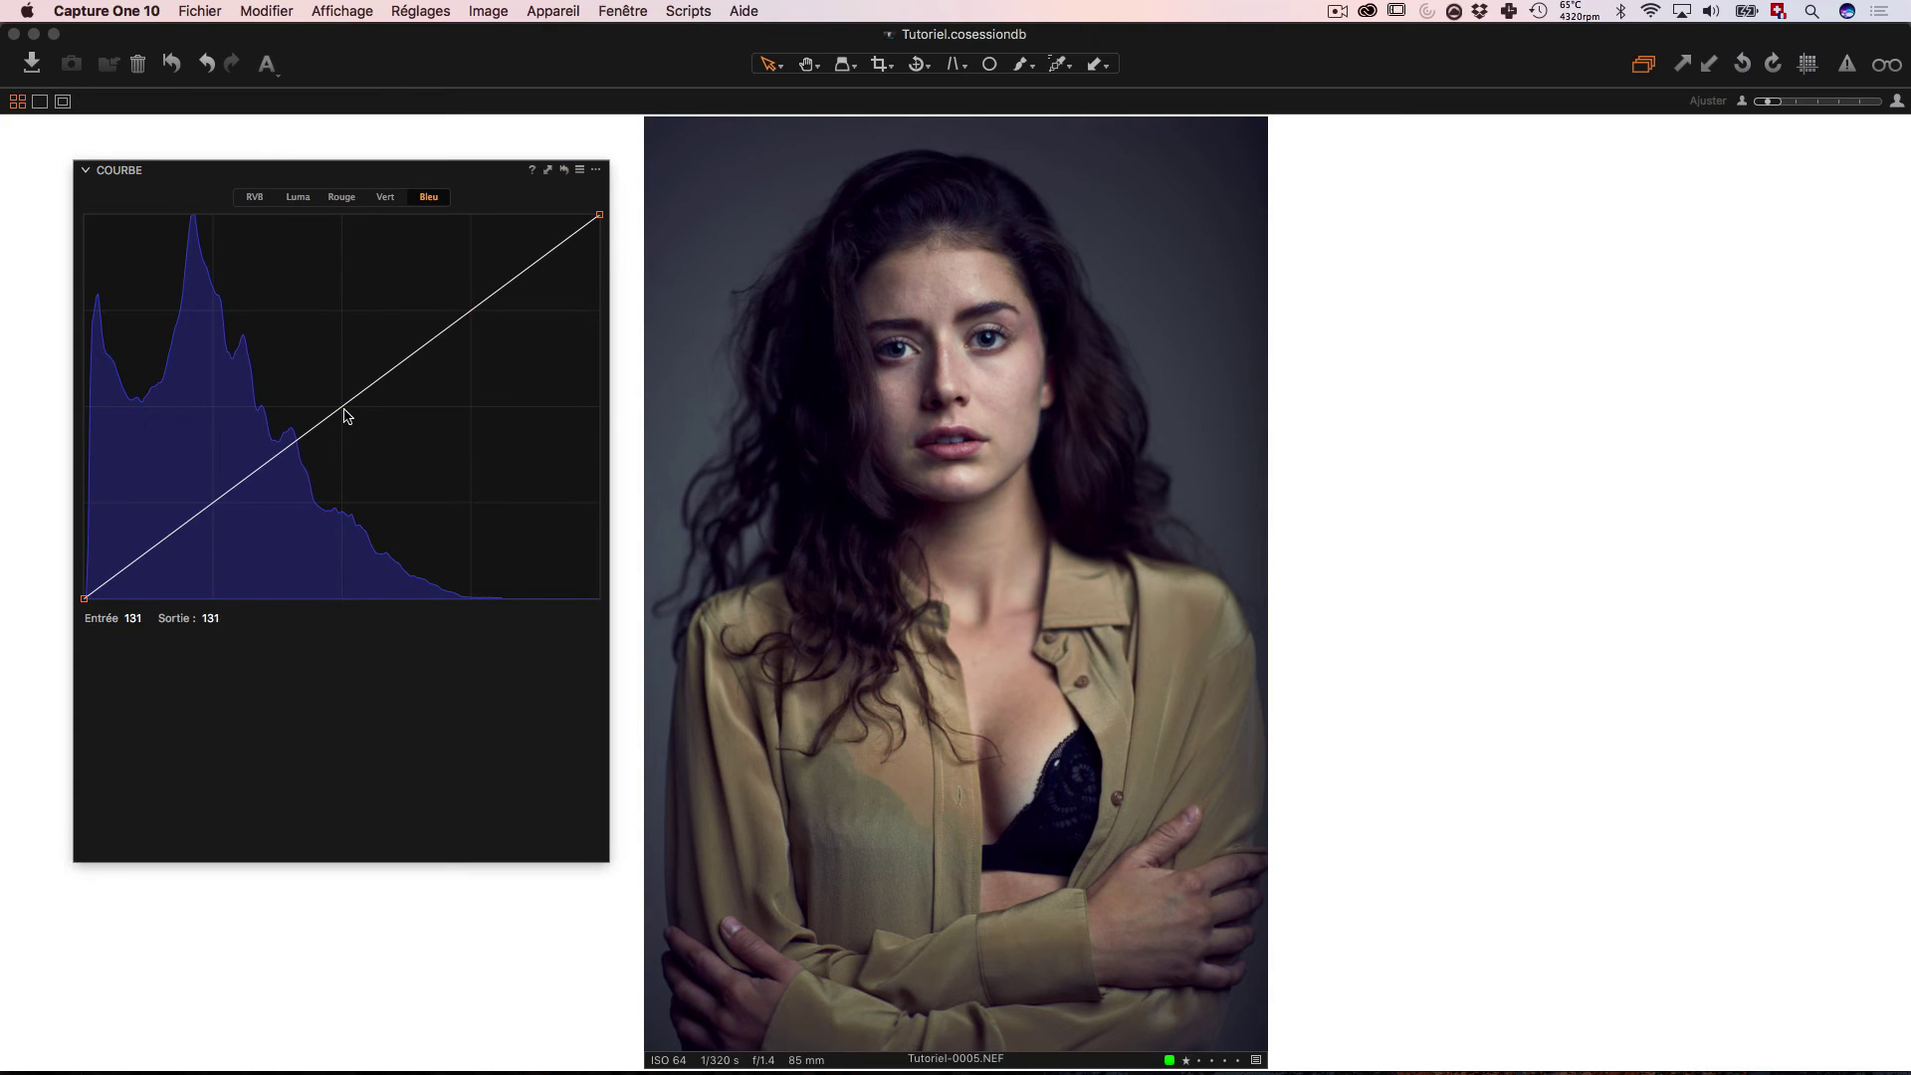
left_click(339, 403)
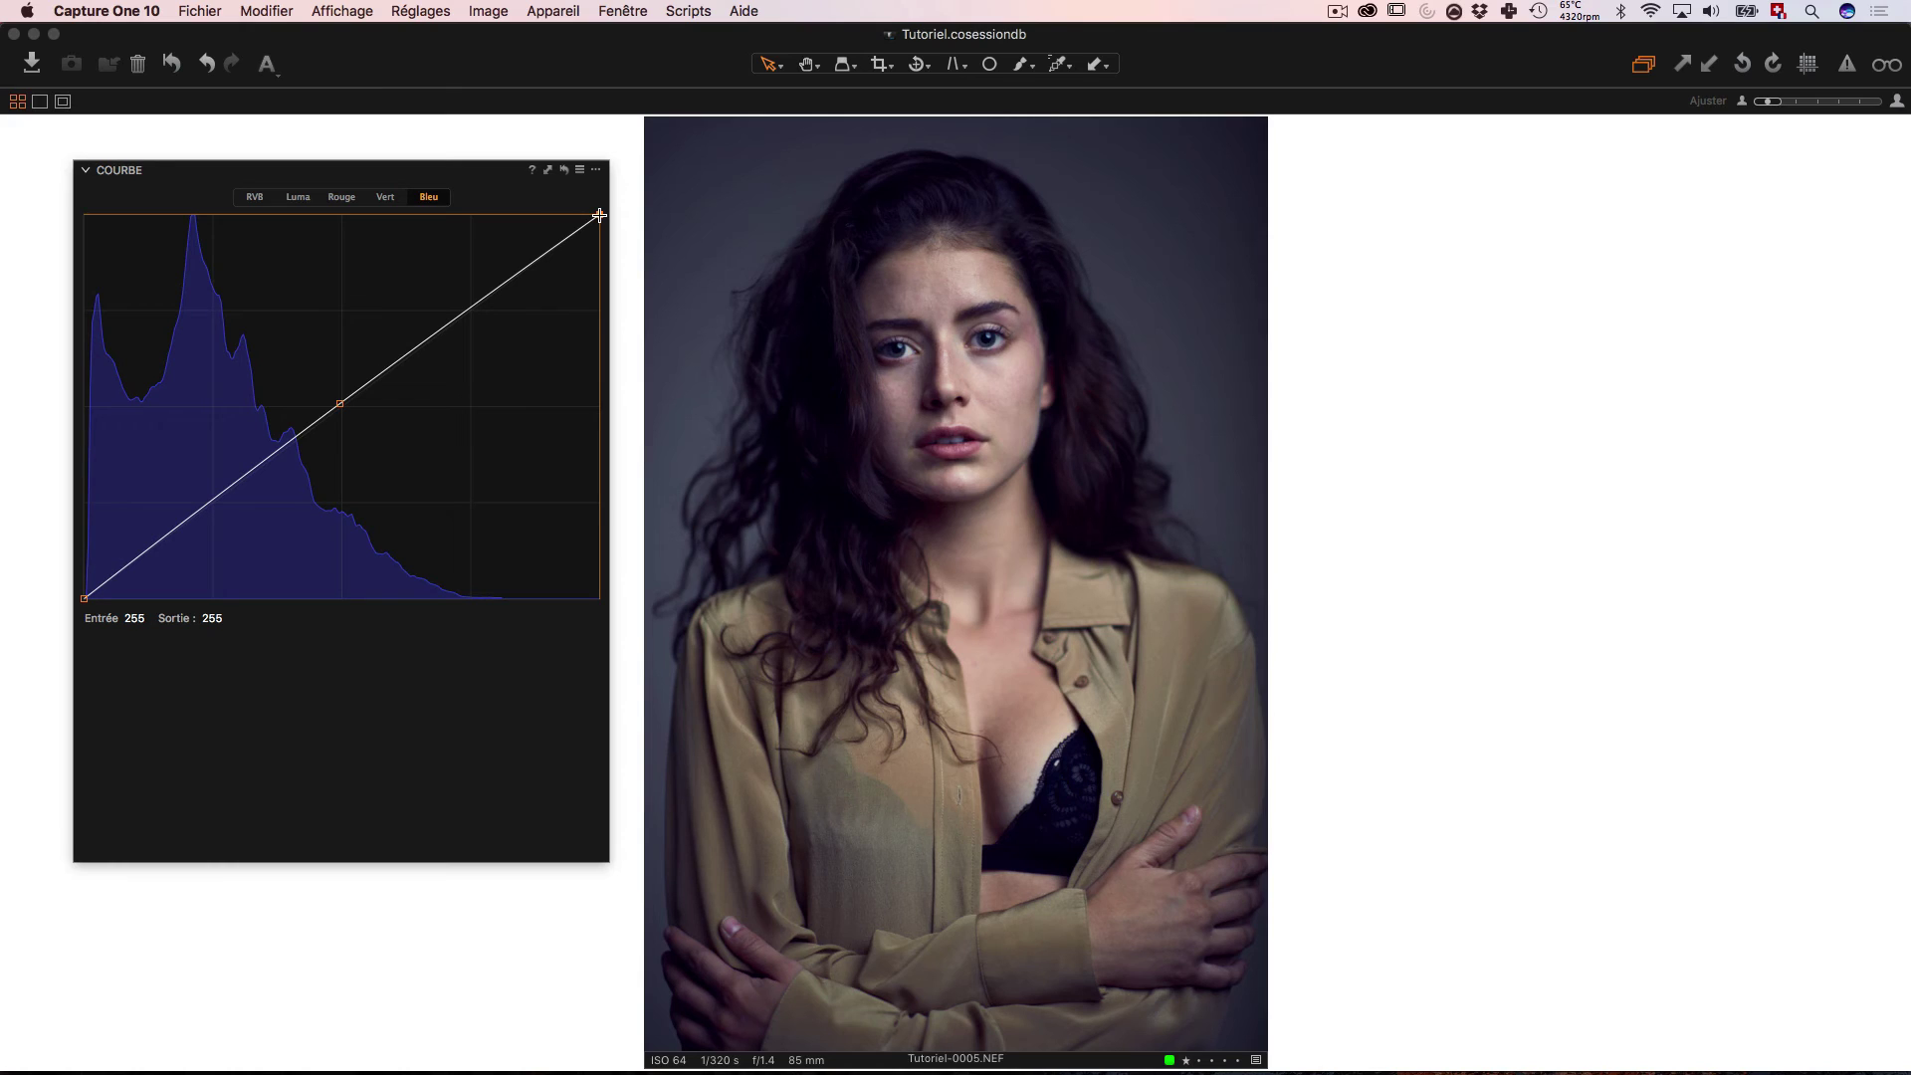
left_click_drag(599, 215, 600, 227)
left_click_drag(601, 231, 599, 242)
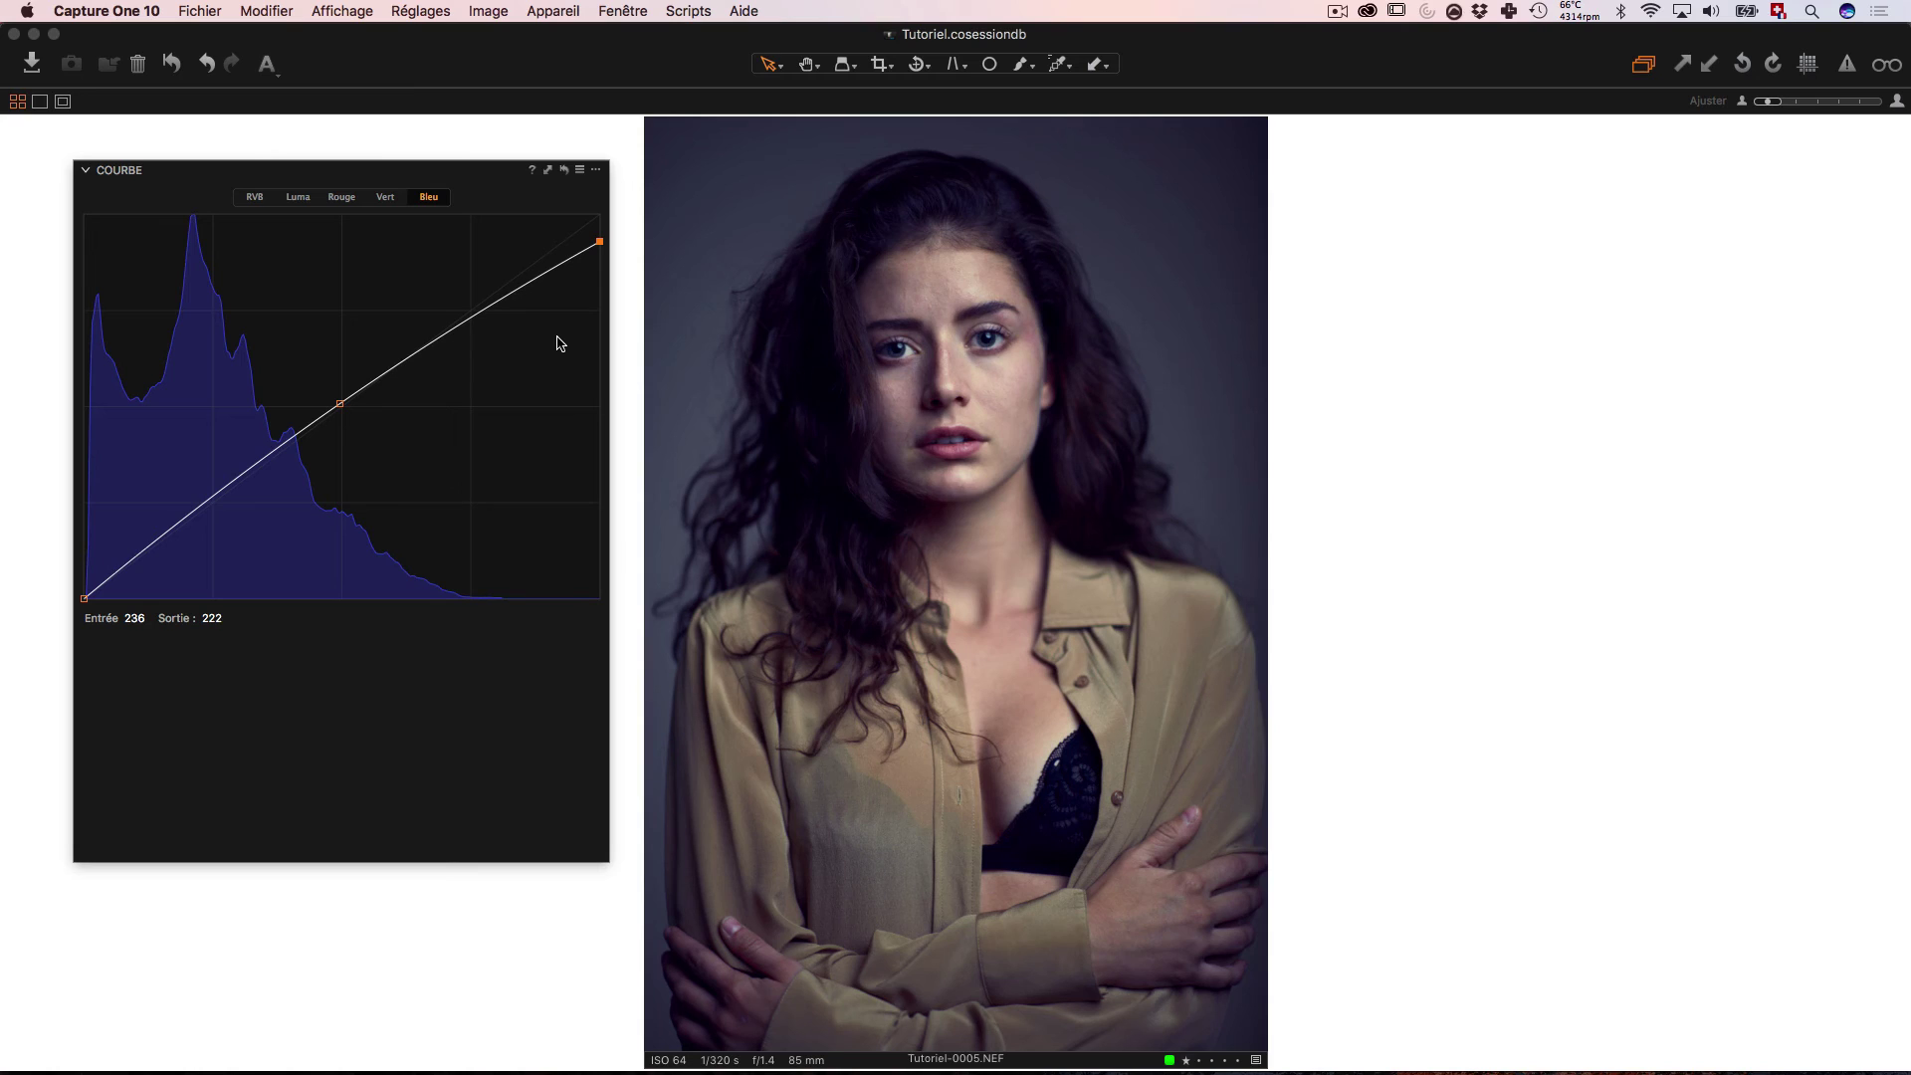
left_click(344, 198)
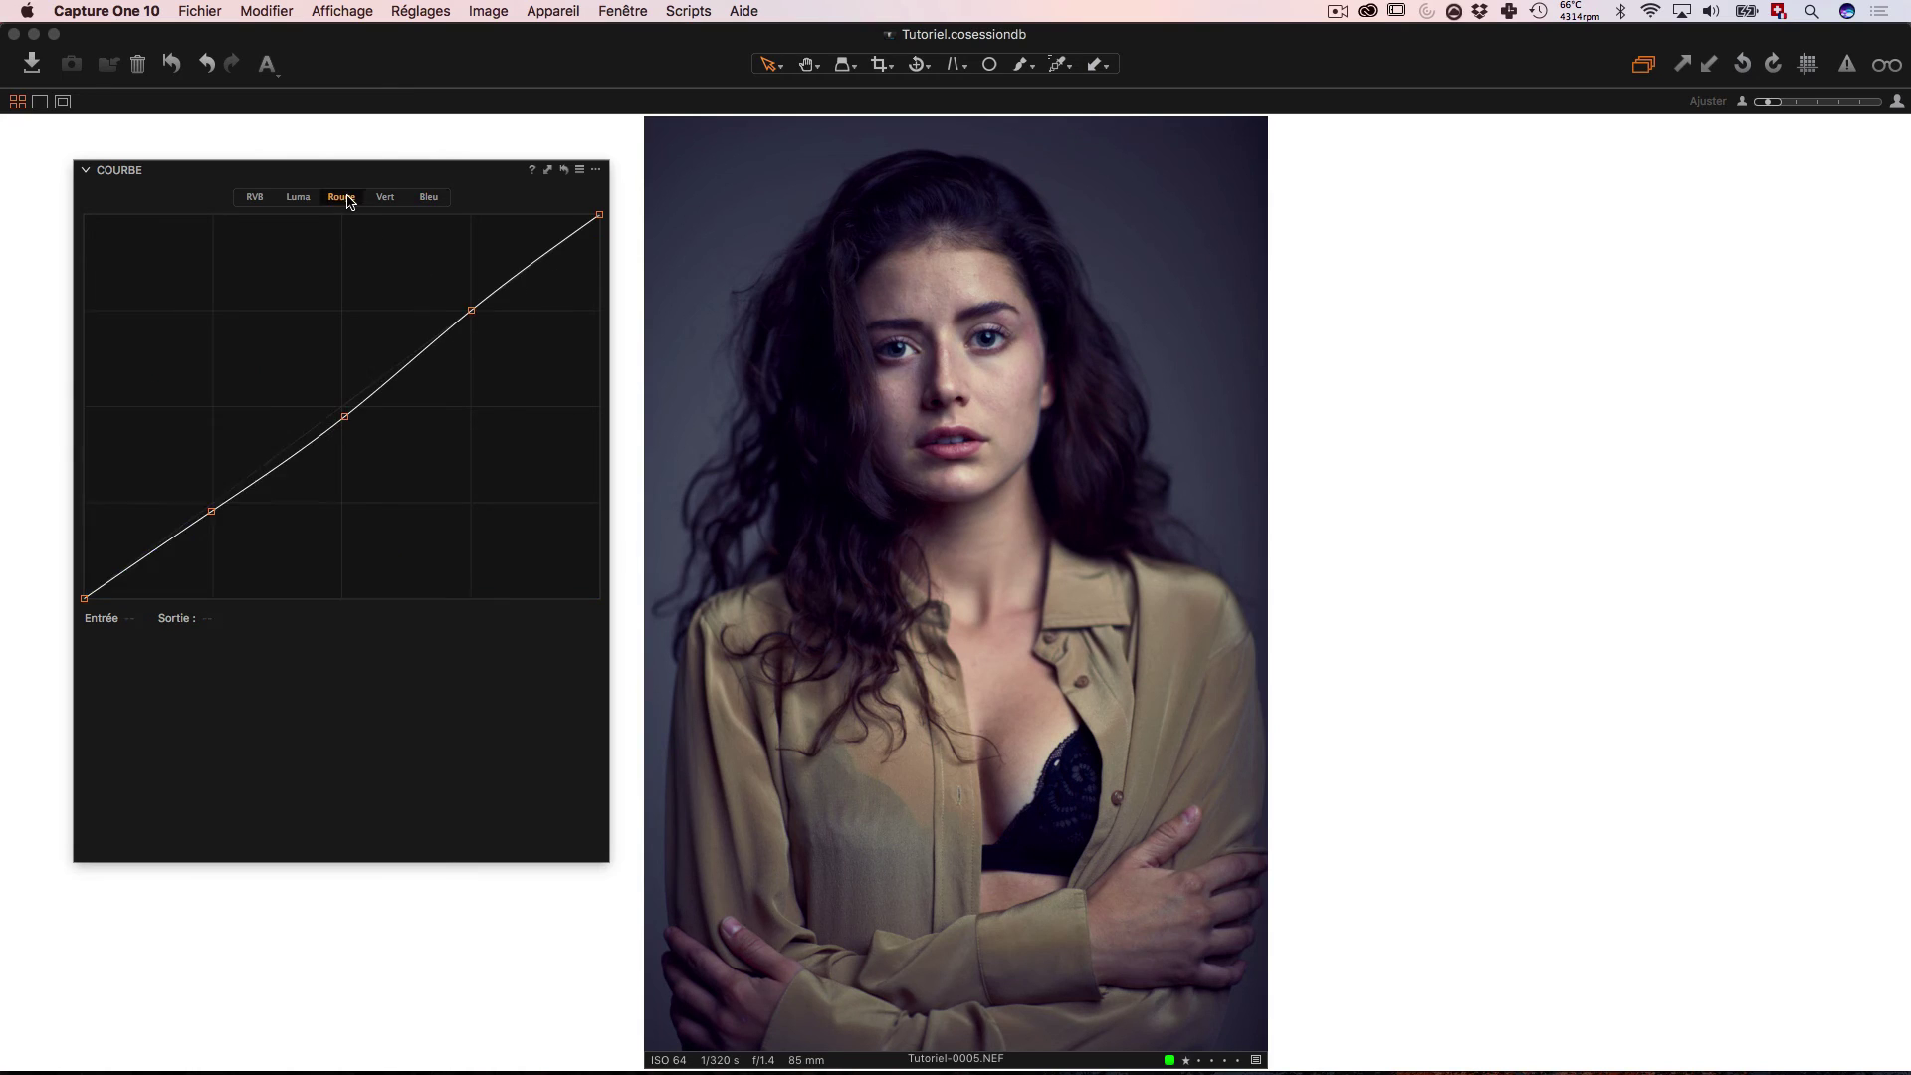
Step: Review the blue, RGB and red channel curves in turn, ending on red
left_click(439, 198)
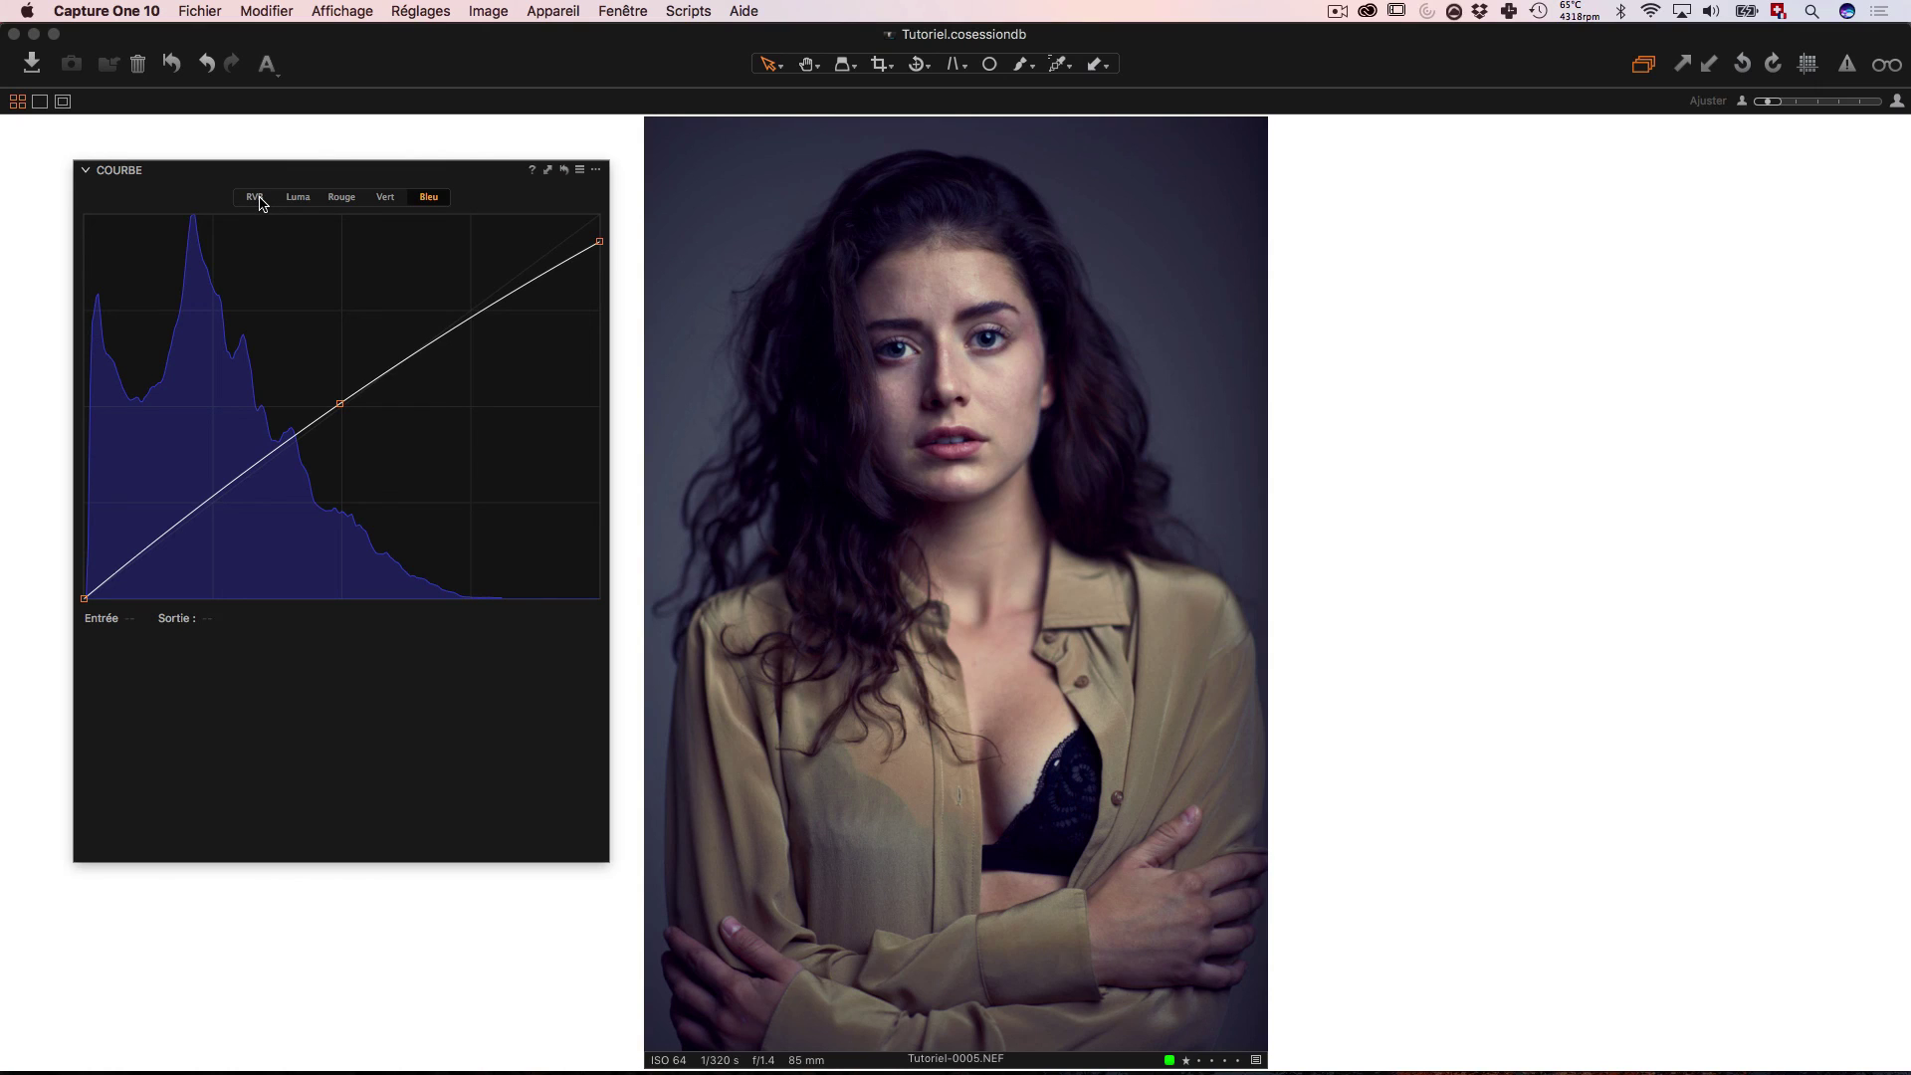
left_click(257, 198)
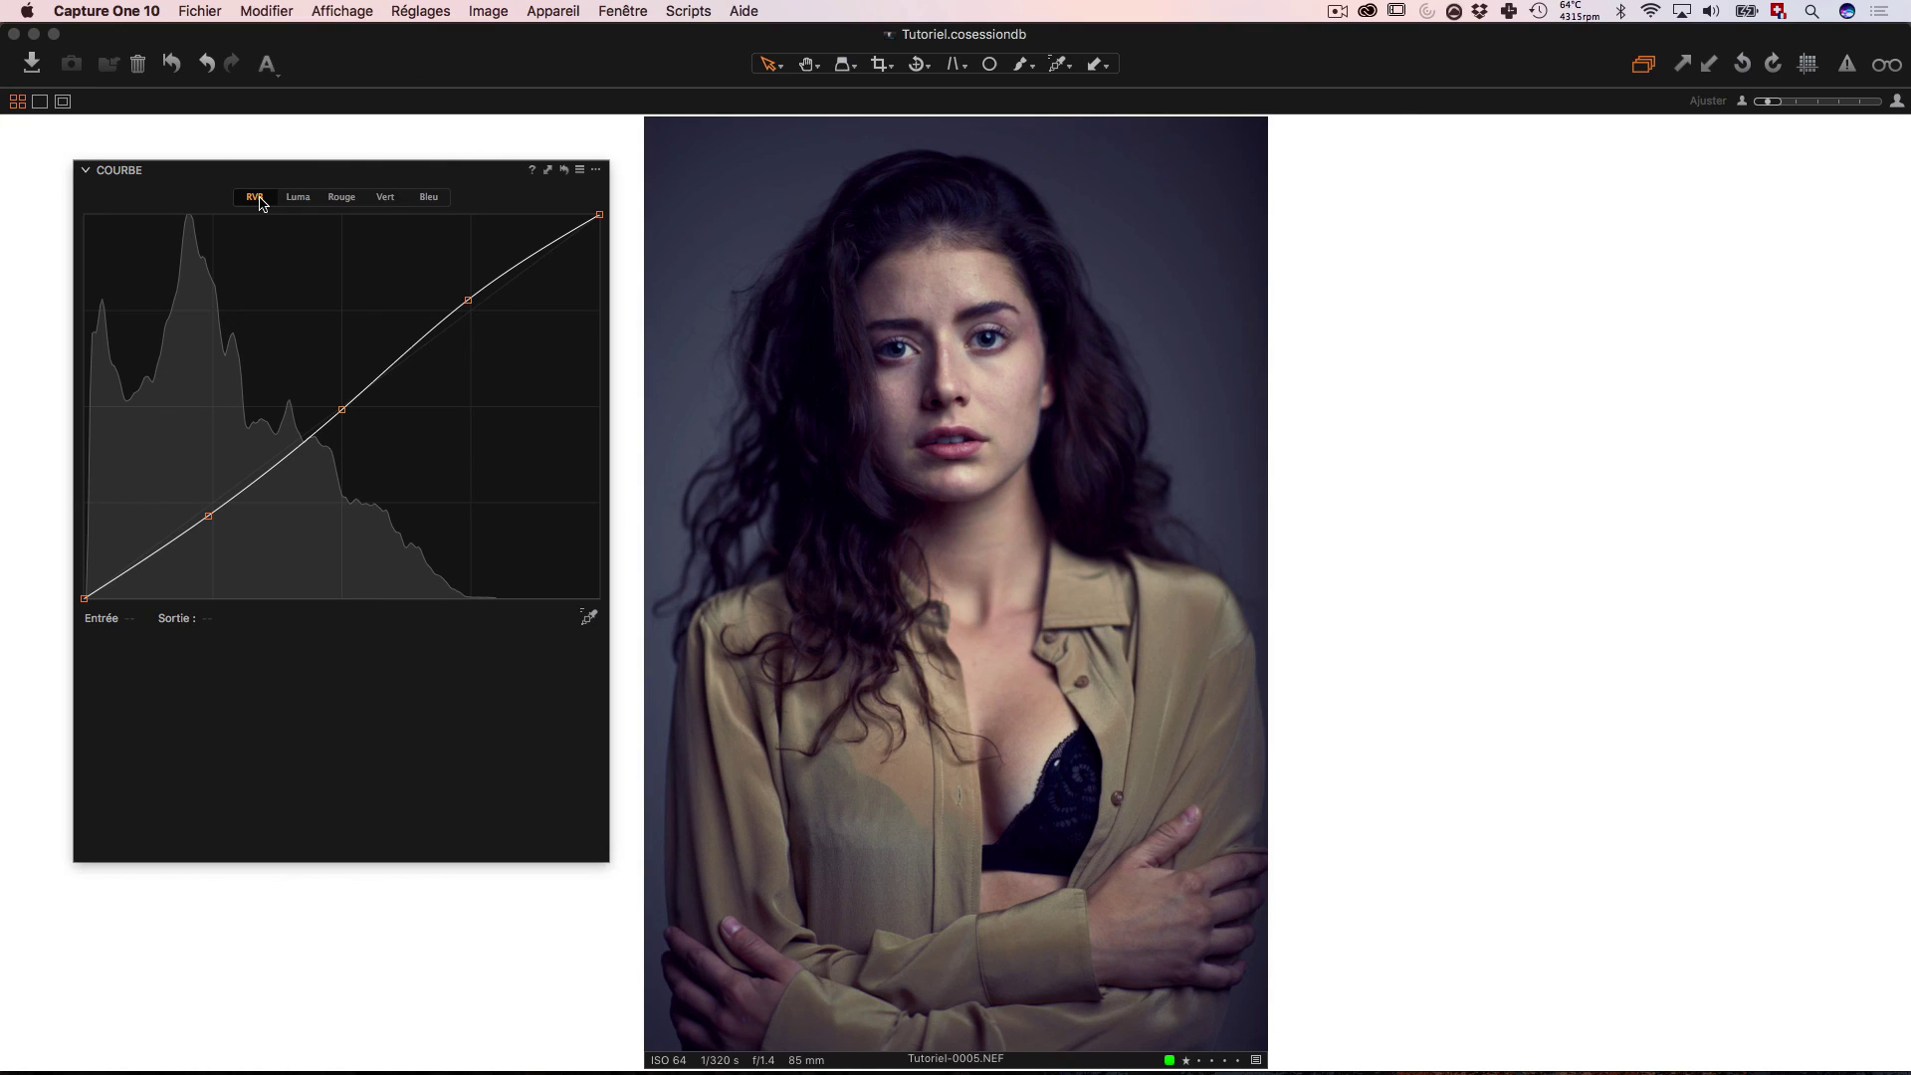
left_click(341, 197)
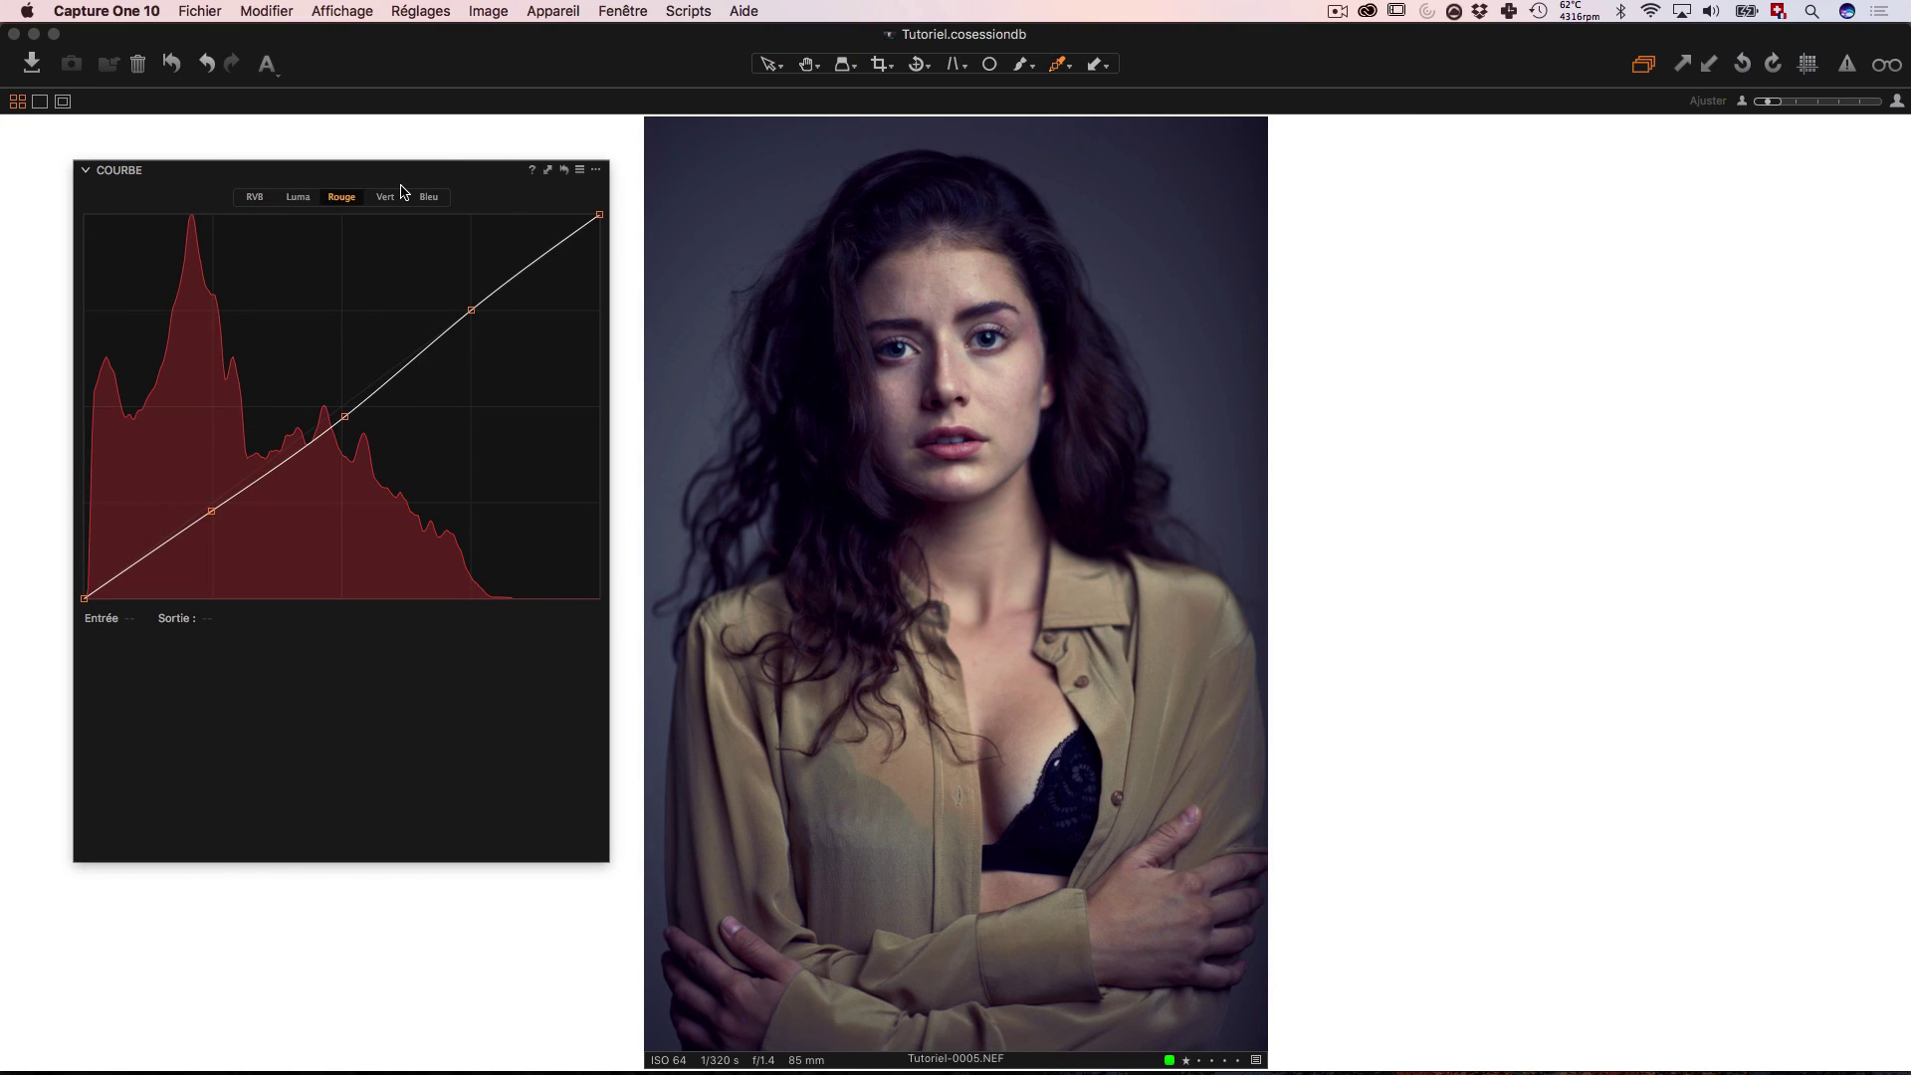